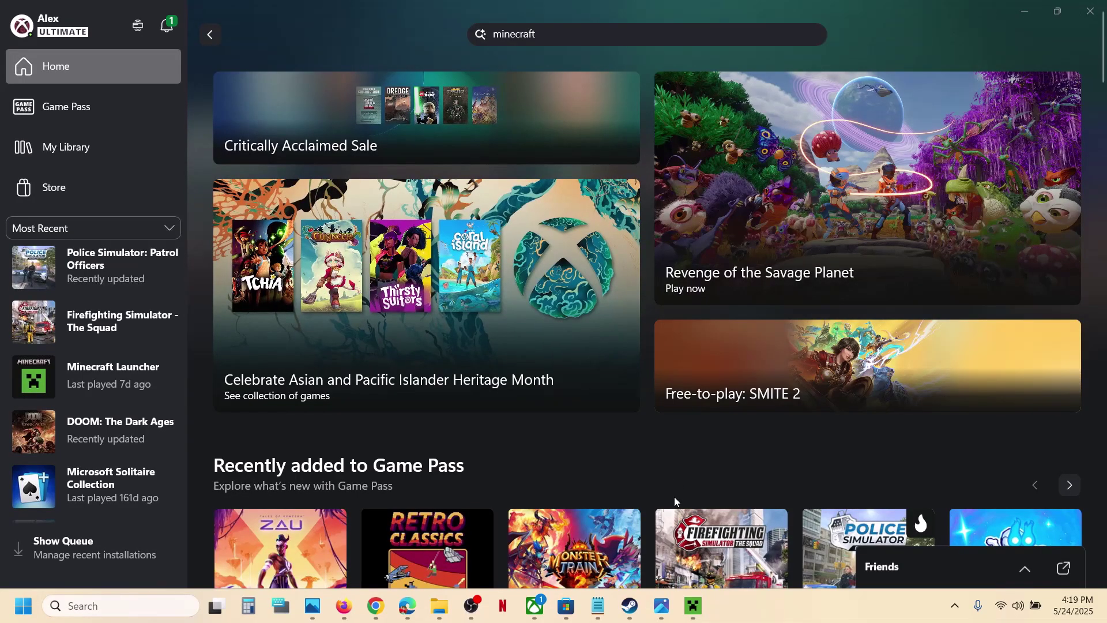
Show the saved screenshot of the Xbox error 0x80048823 in Photos
left_click(666, 619)
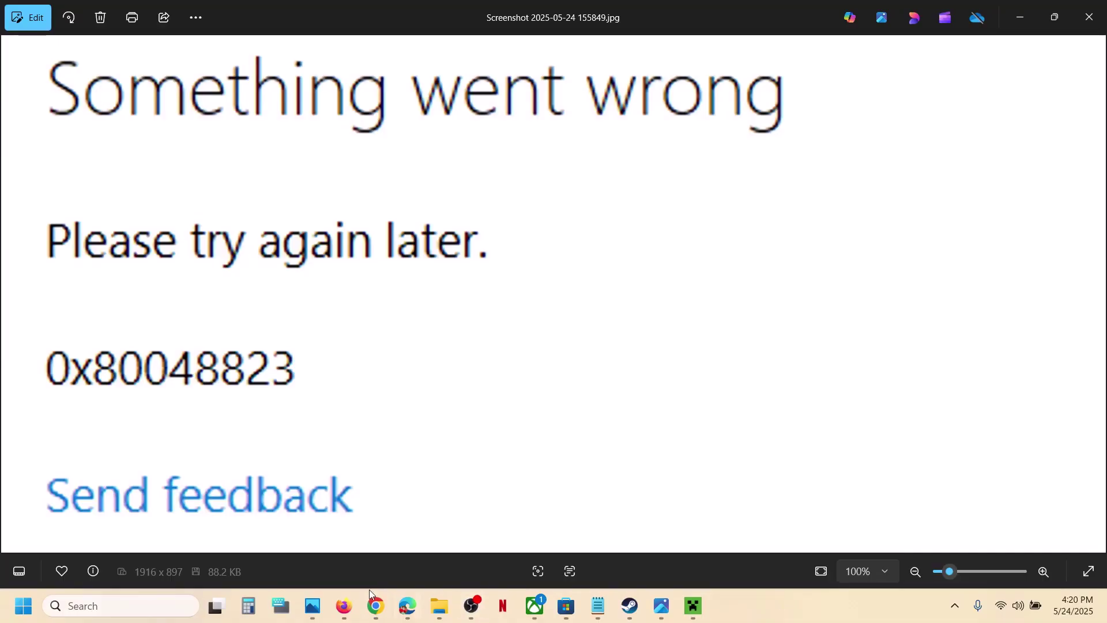
Open the Microsoft Account Sign-in Assistant properties in Services
left_click(143, 606)
type("serv")
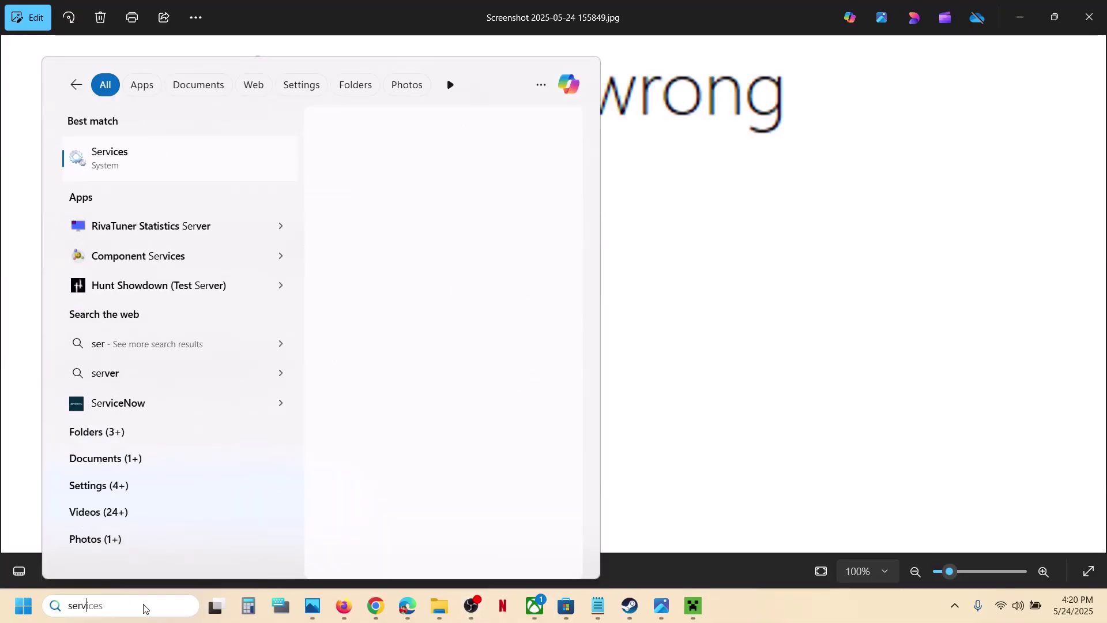
type("ices")
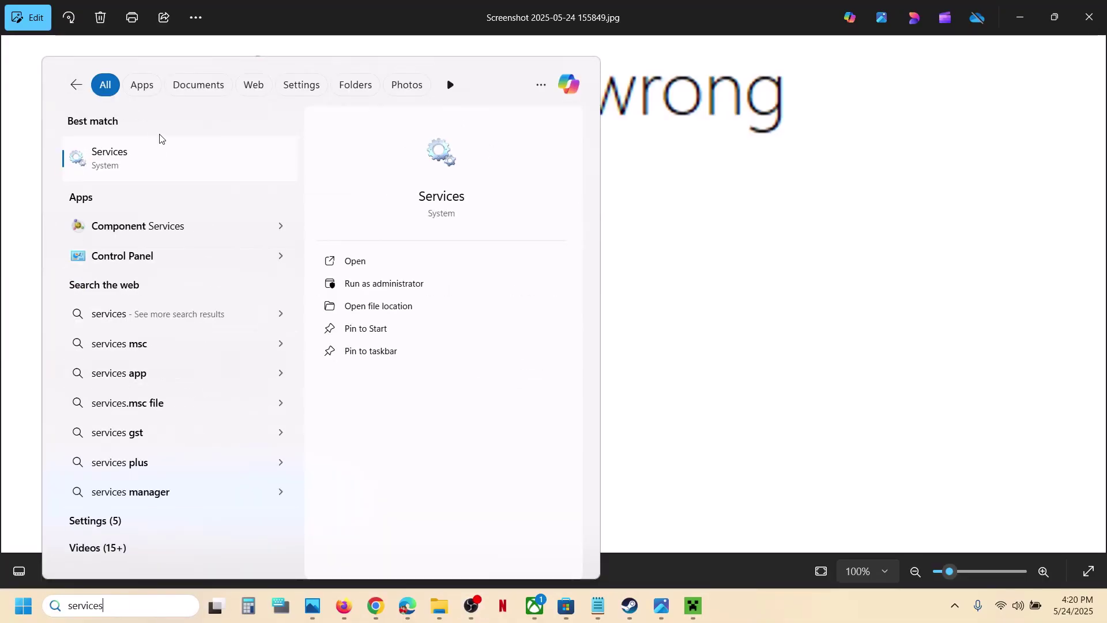
left_click(141, 153)
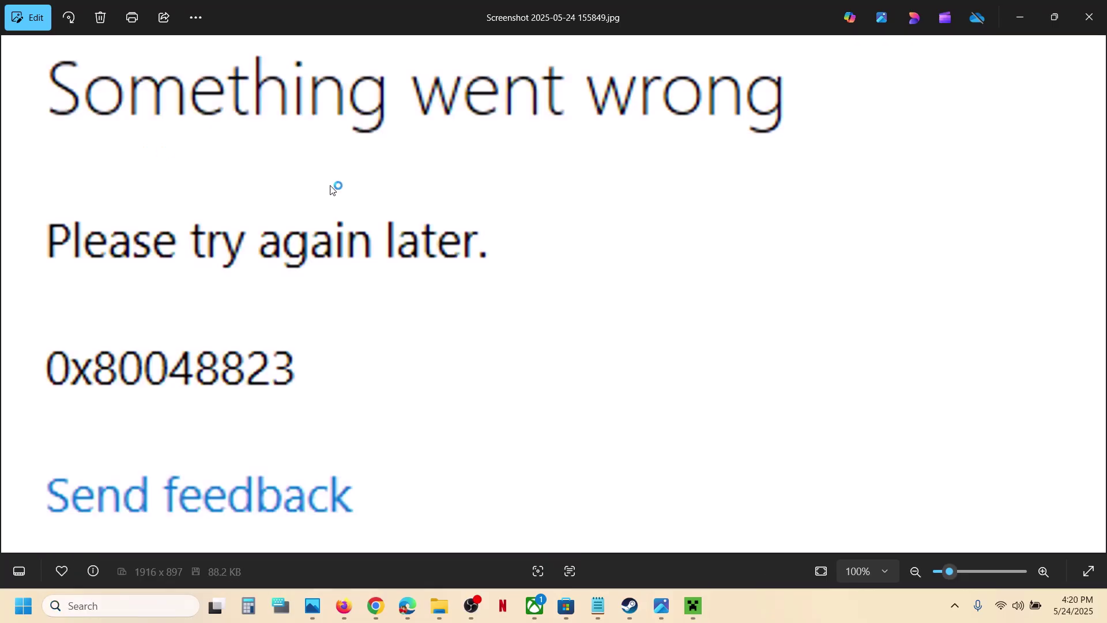
left_click(321, 334)
key("m")
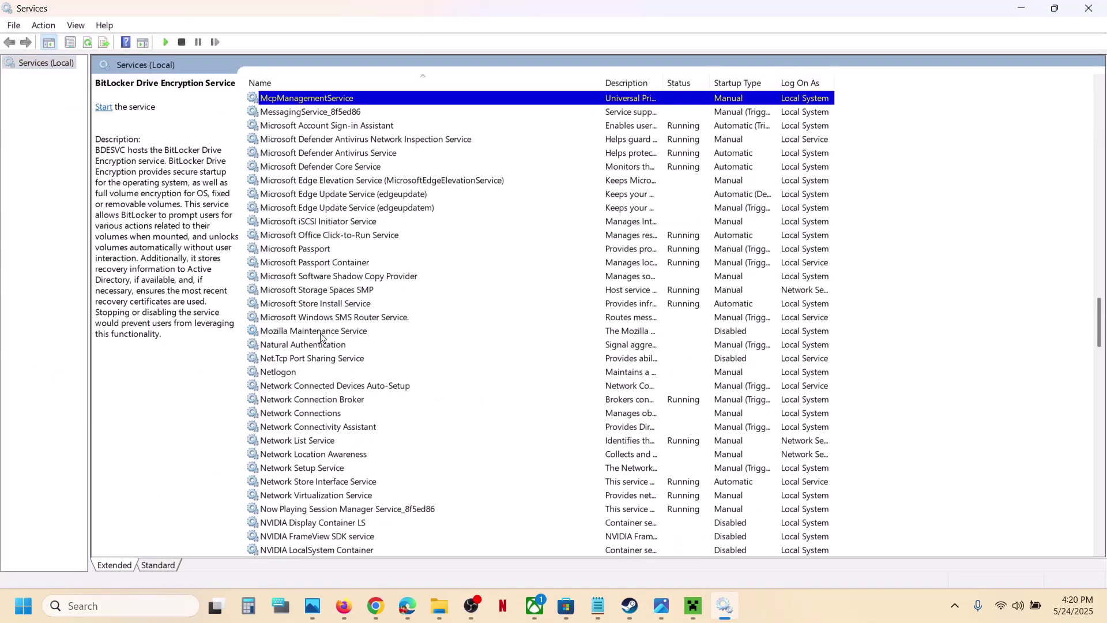
left_click(358, 128)
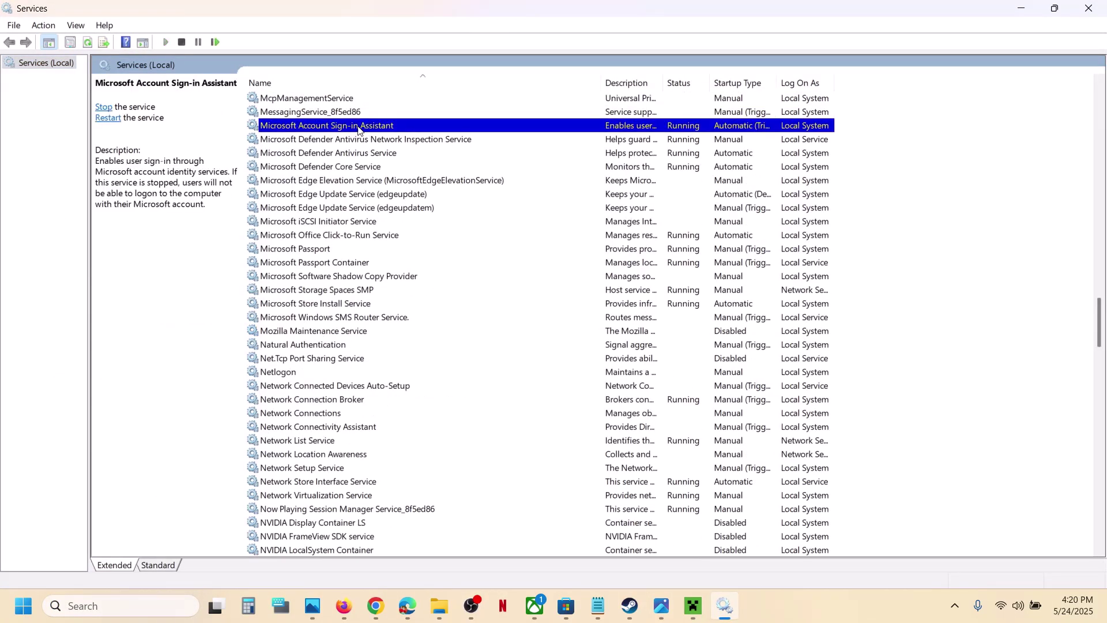
double_click(390, 130)
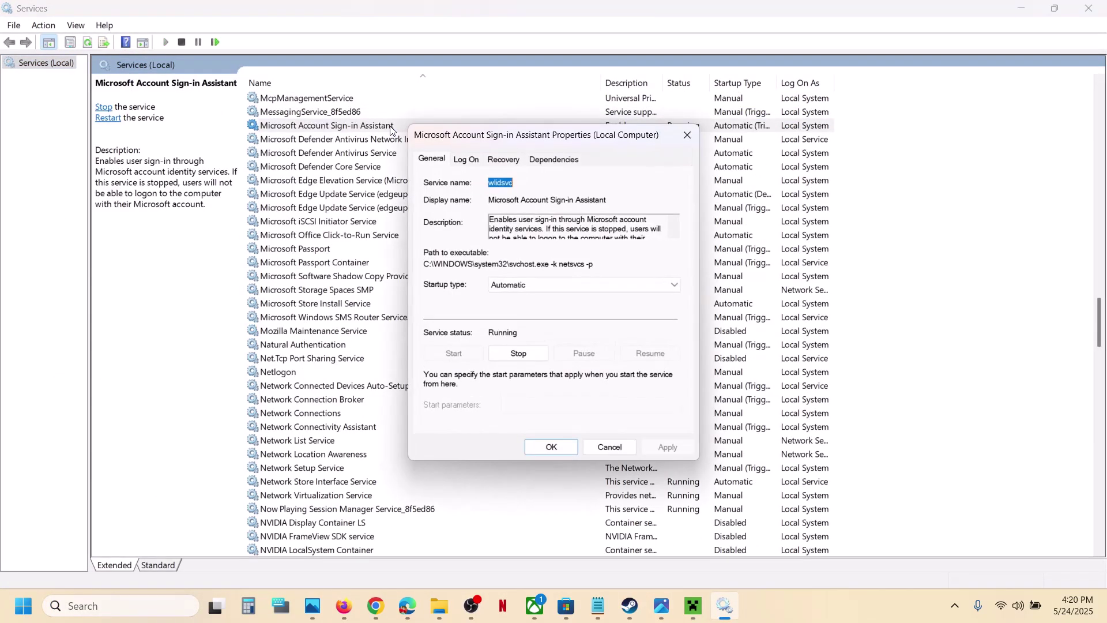
Set its startup type to Automatic and apply the change
left_click(524, 285)
left_click(530, 312)
left_click(668, 447)
left_click(536, 446)
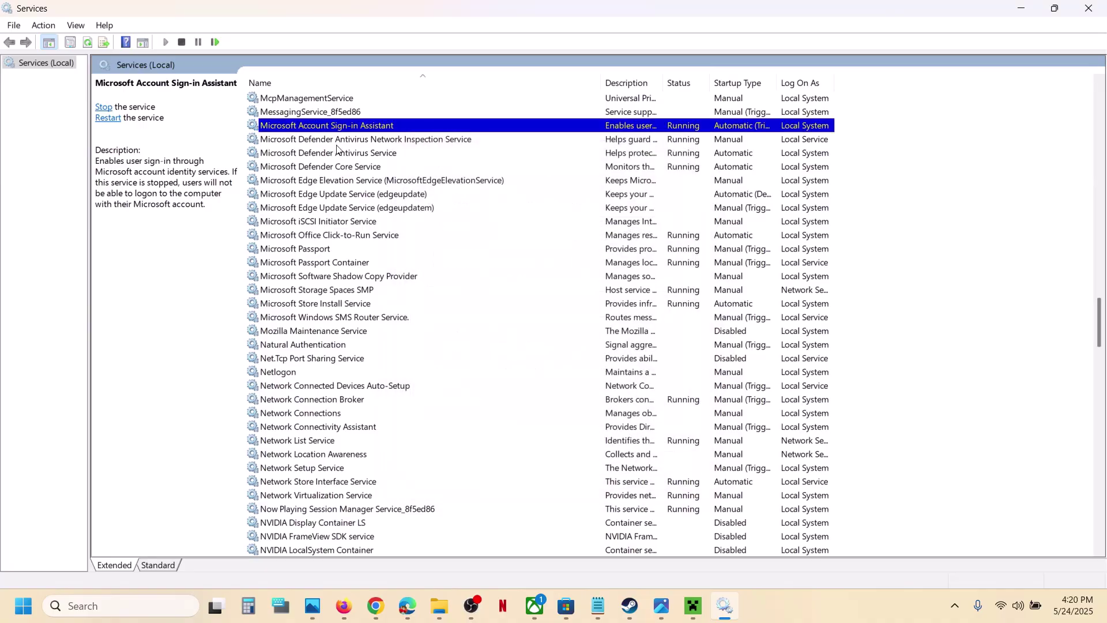
Restart the Microsoft Account Sign-in Assistant service
right_click(349, 129)
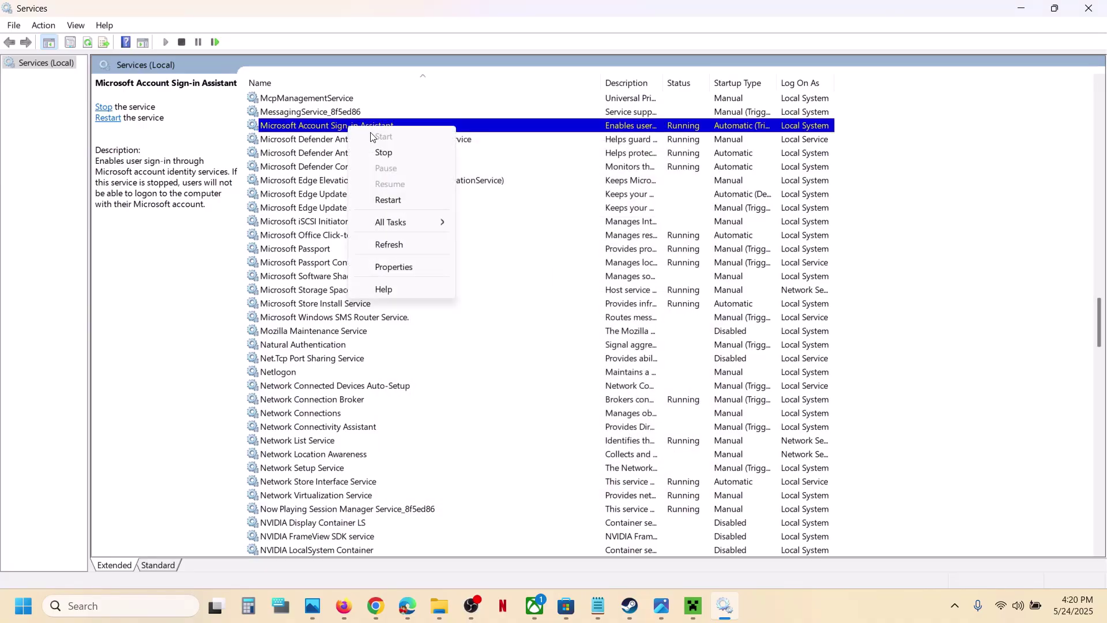
left_click(397, 201)
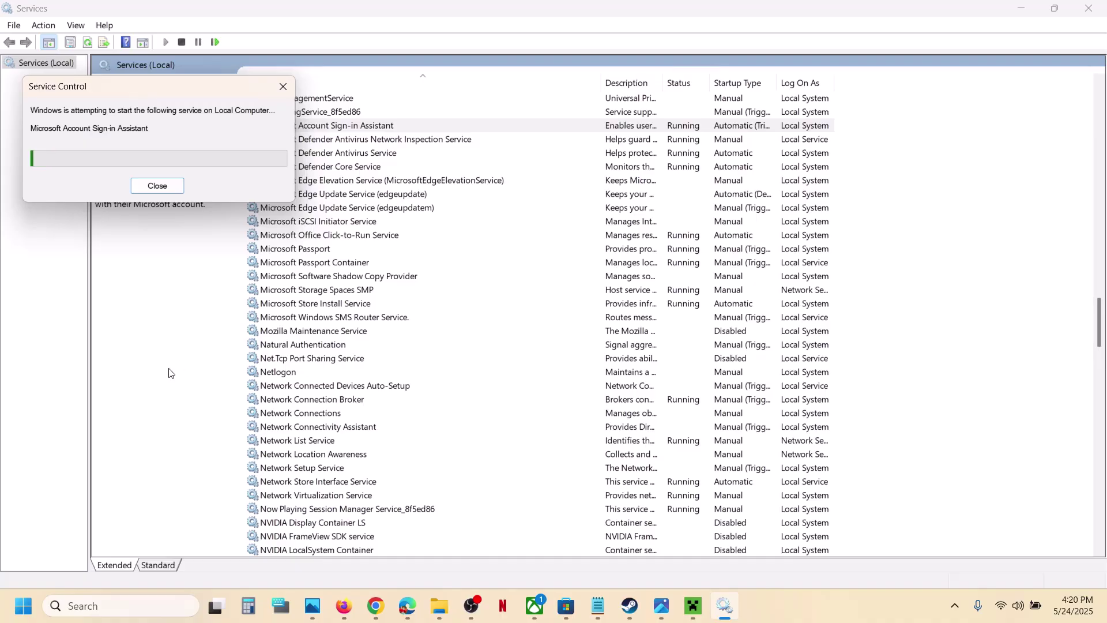
left_click(102, 606)
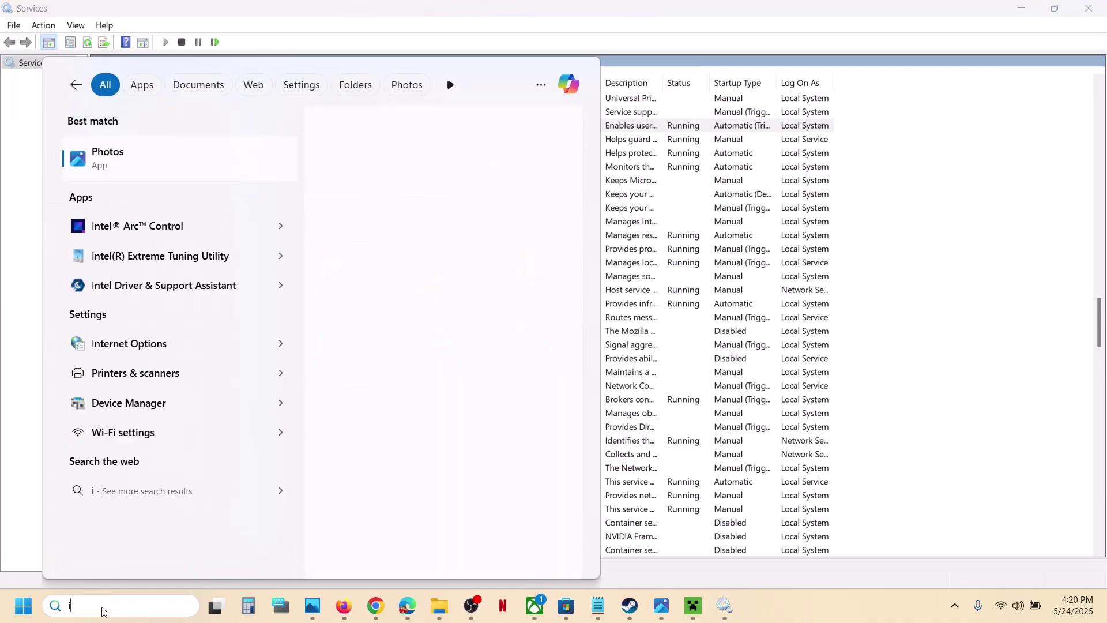
Open inetcpl.cpl and confirm Use TLS 1.0, 1.1, 1.2 and 1.3 are checked under Advanced
type("inetcpl.cpl")
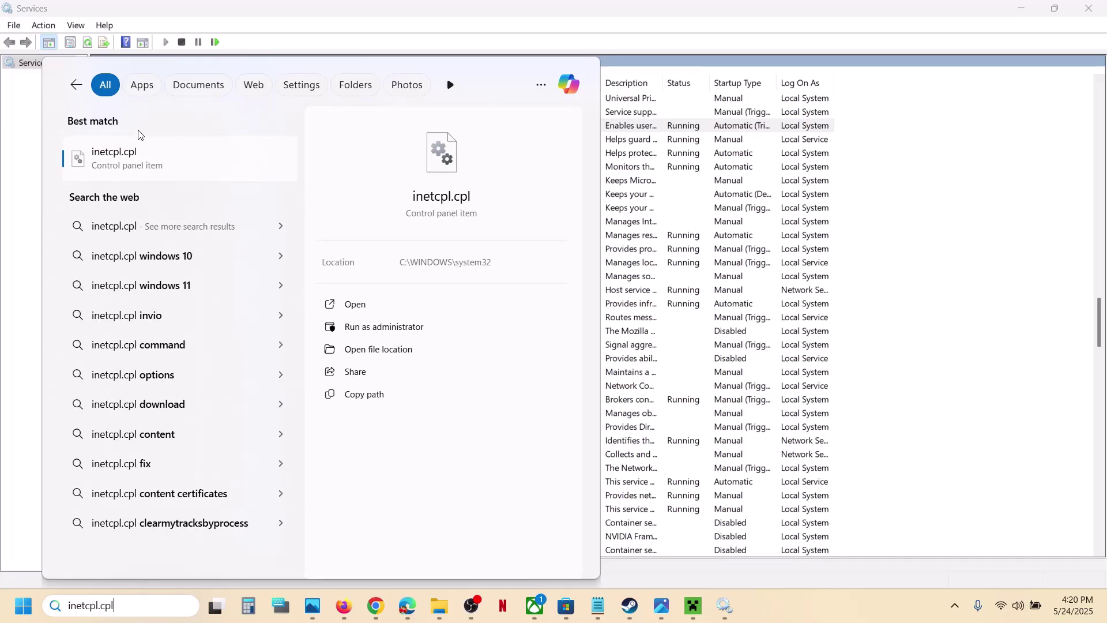
left_click(148, 159)
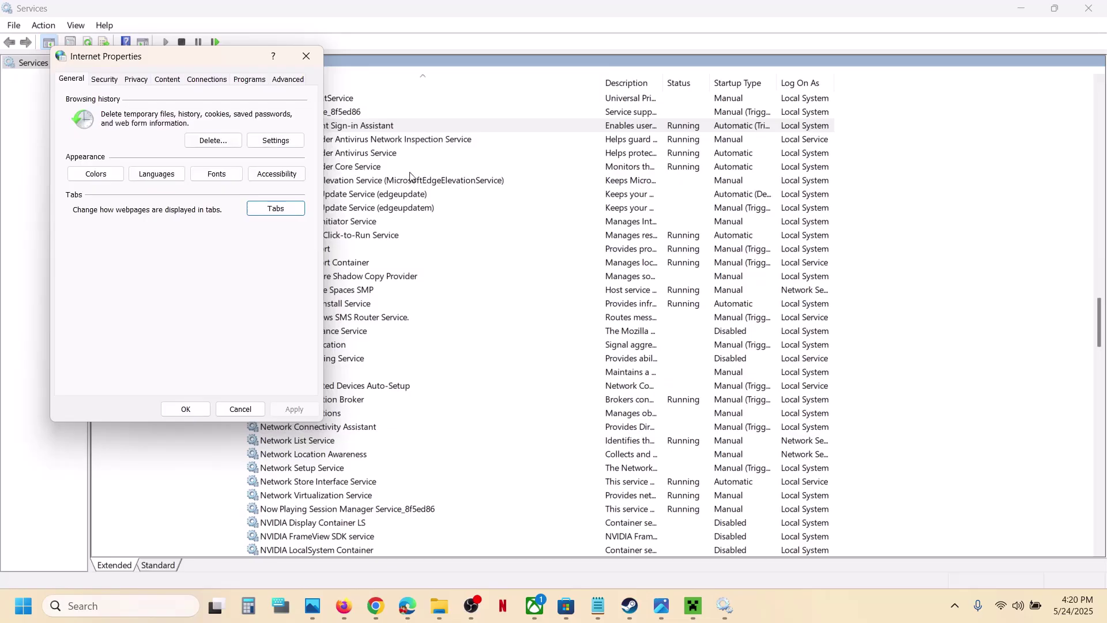
left_click(276, 84)
scroll(161, 233, "down", 15)
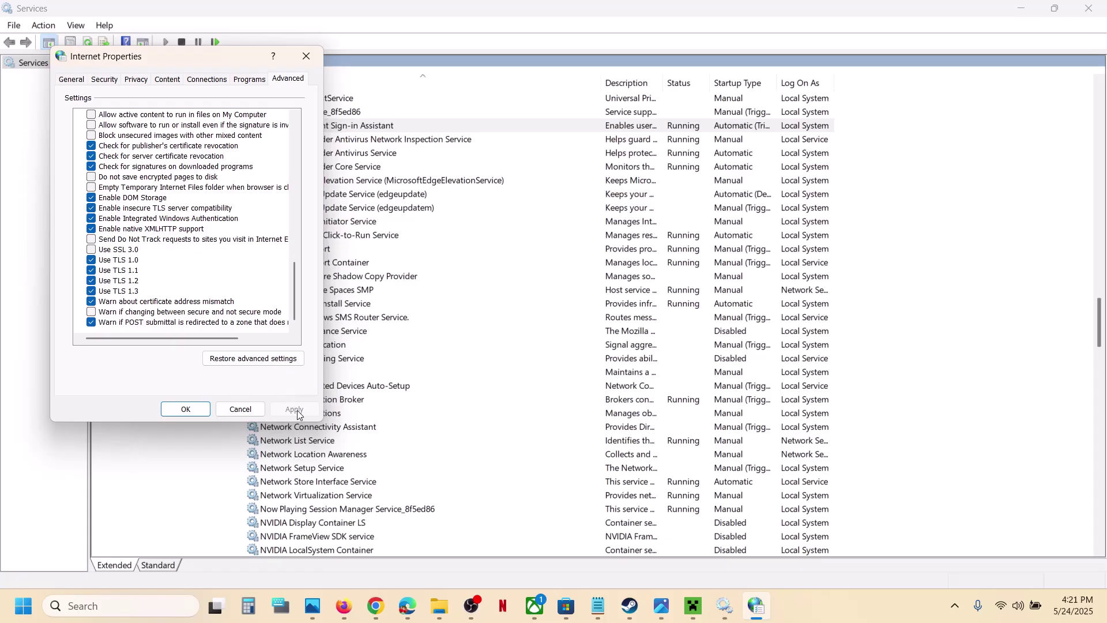
left_click(185, 409)
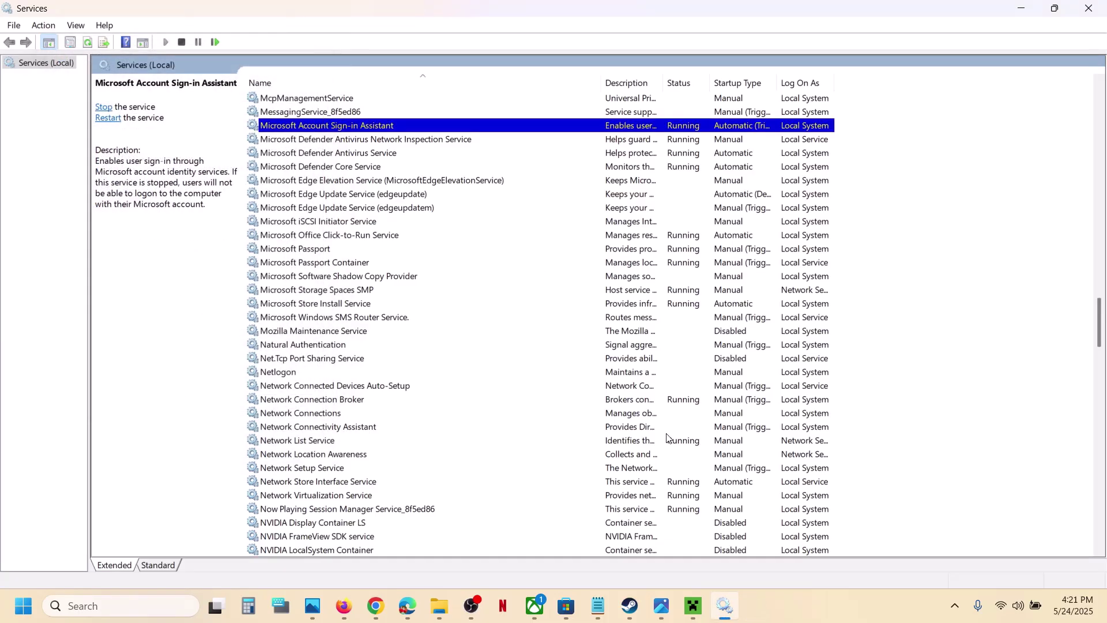
Copy the Xbox live status link from Word's Step 1 and load it in Chrome
left_click(828, 606)
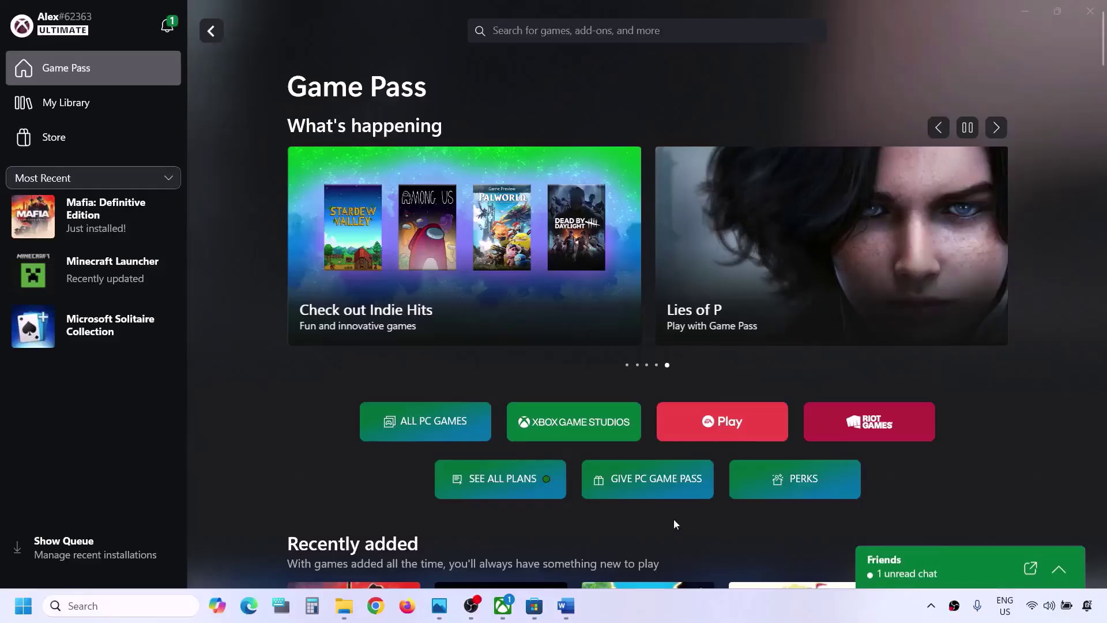
left_click(565, 607)
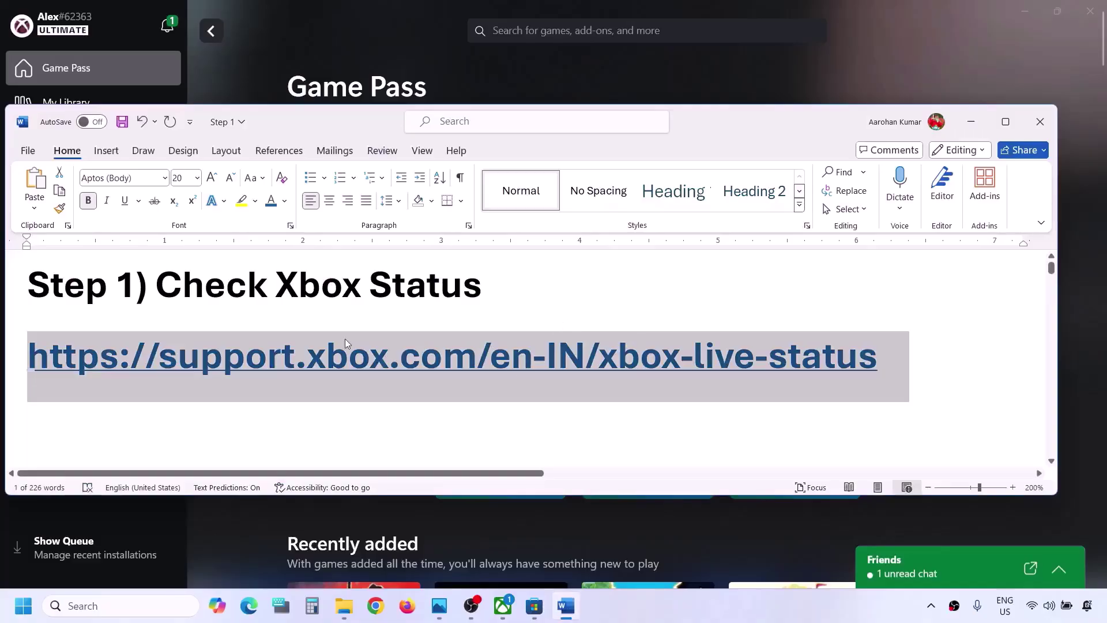
right_click(394, 356)
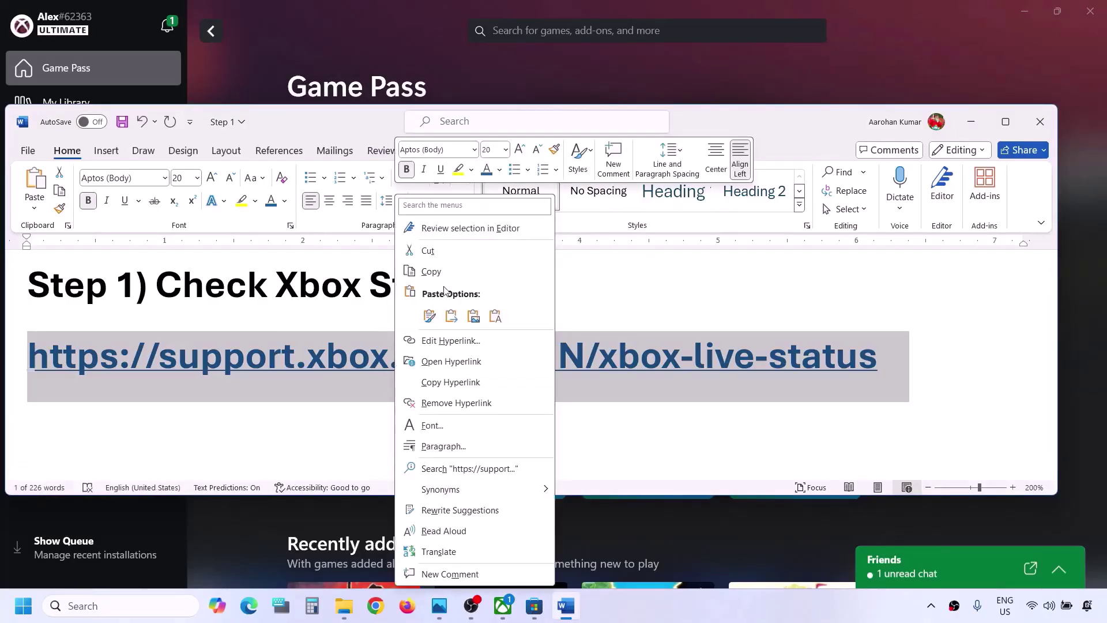
left_click(429, 339)
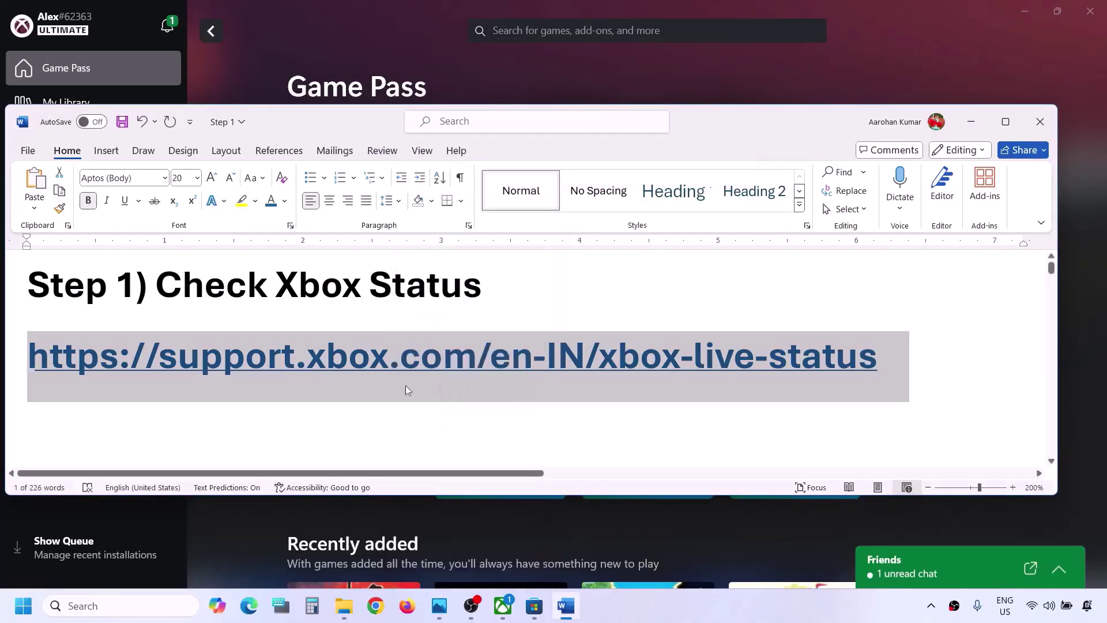
left_click(376, 605)
type("https://support.xbox.com/en-IN/xbox-live-status")
key("Return")
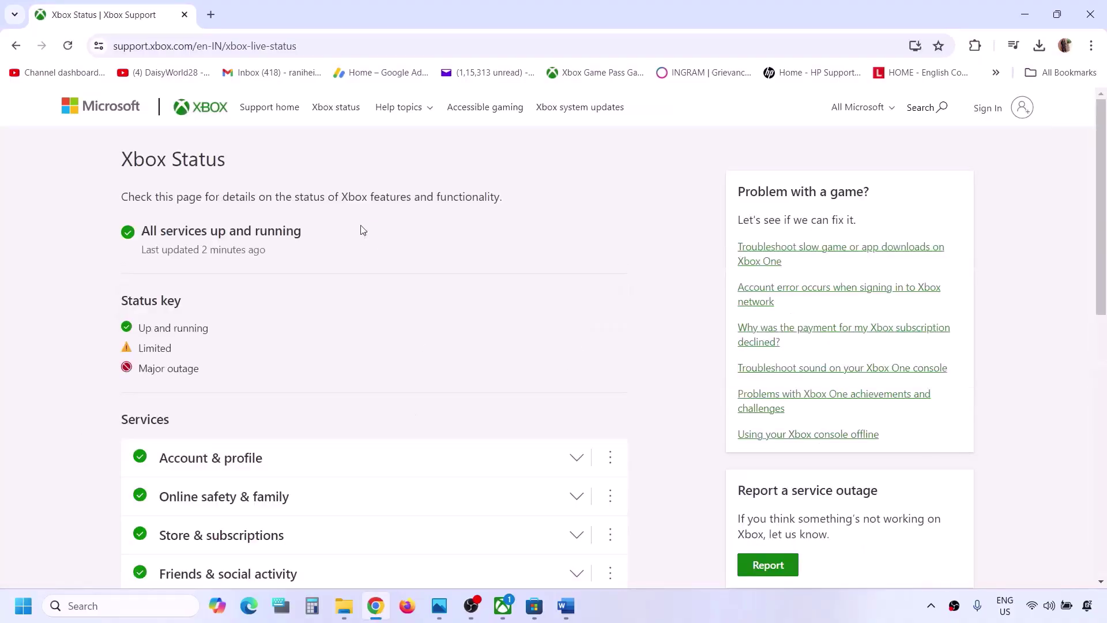
Highlight 'All services up and running' and inspect the Limited and Major outage status key
left_click_drag(143, 231, 306, 231)
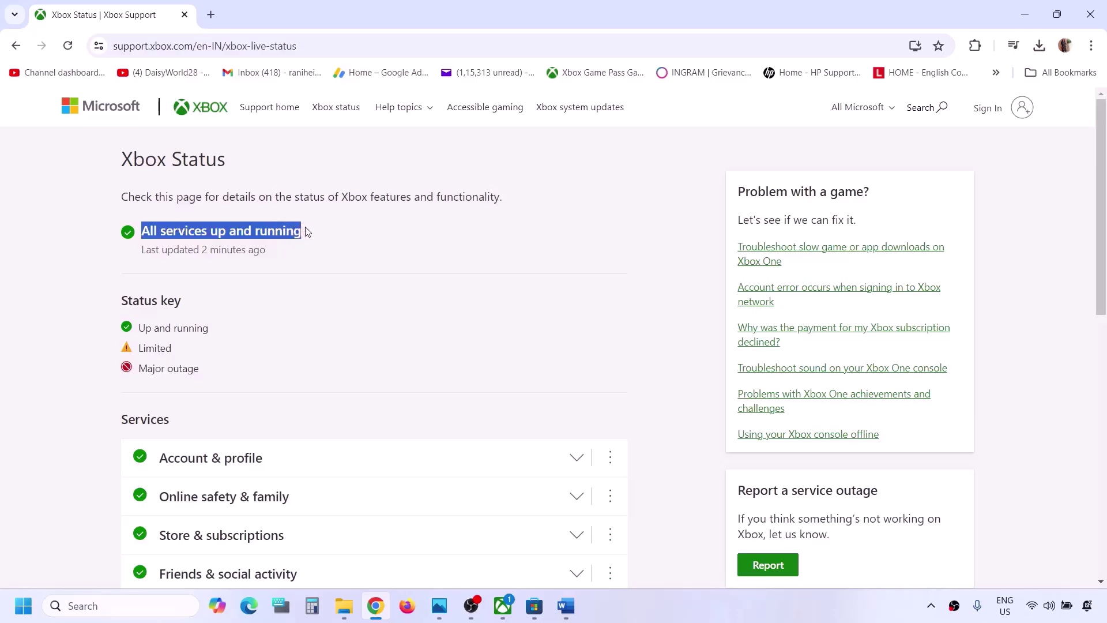
scroll(206, 343, "down", 2)
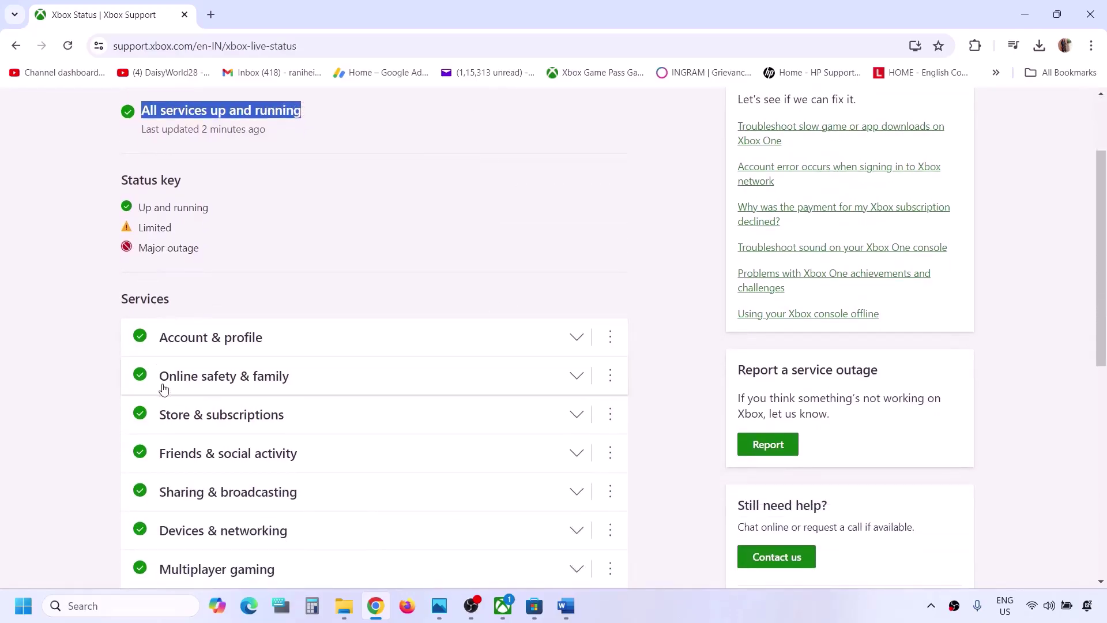
scroll(164, 388, "down", 1)
scroll(164, 388, "down", 3)
scroll(164, 388, "up", 2)
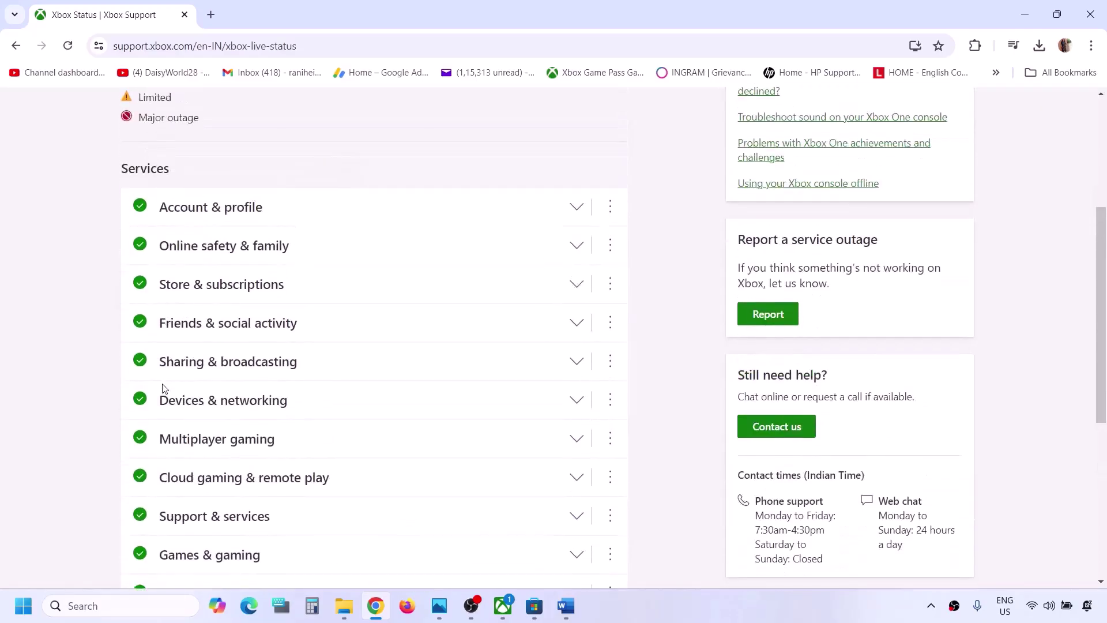
scroll(175, 388, "up", 4)
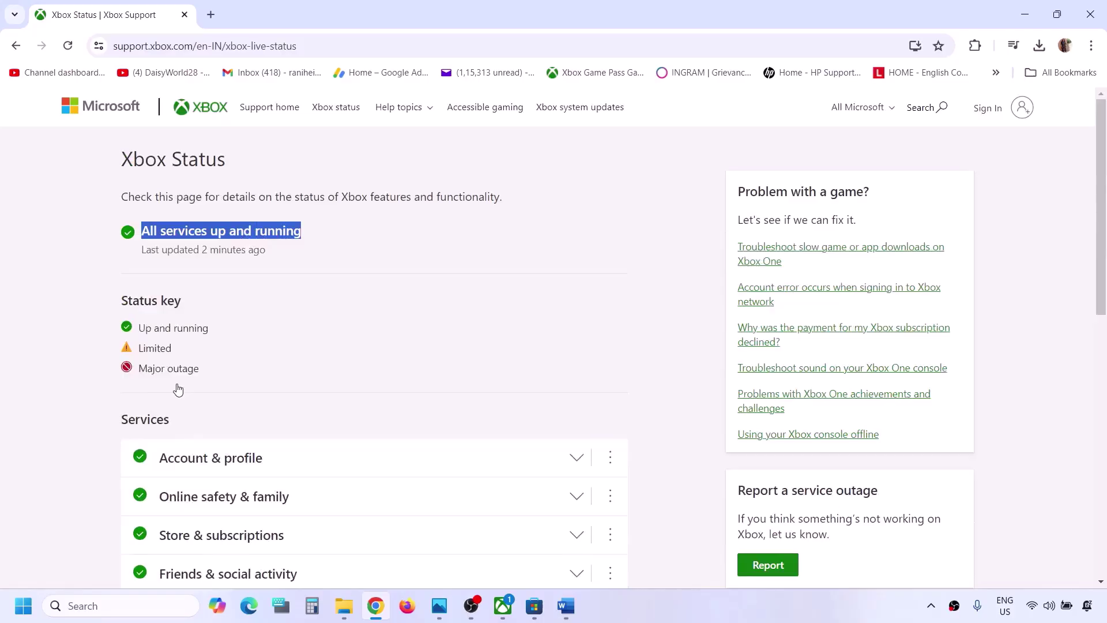
double_click(164, 347)
left_click_drag(143, 369, 206, 374)
left_click(207, 374)
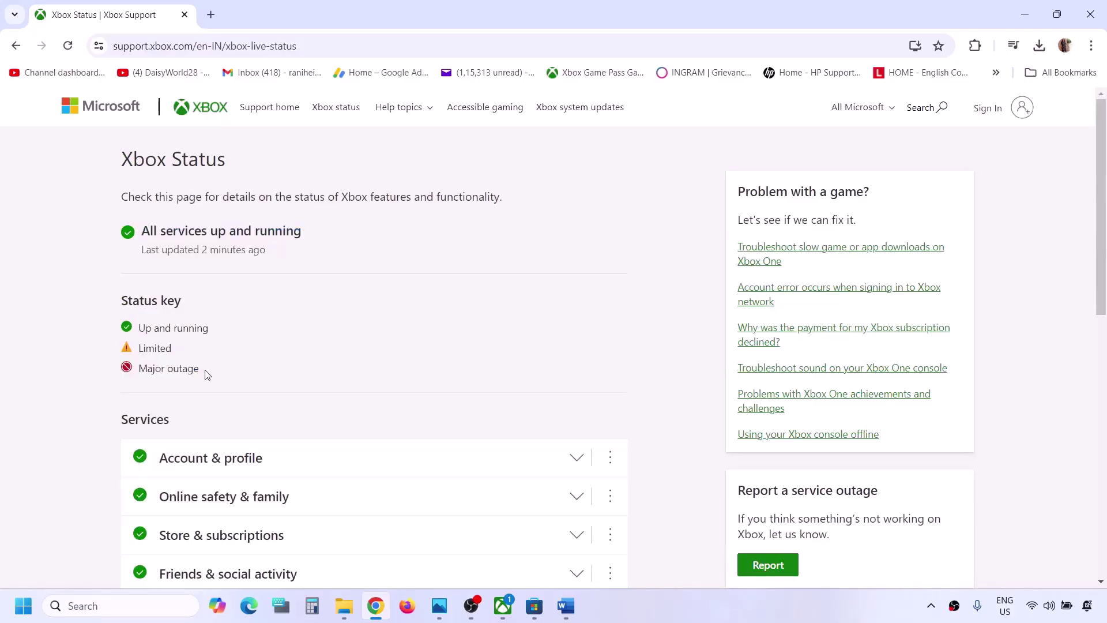
Re-check the Limited and Major key entries, then highlight 'All services up and running' again
scroll(206, 375, "down", 4)
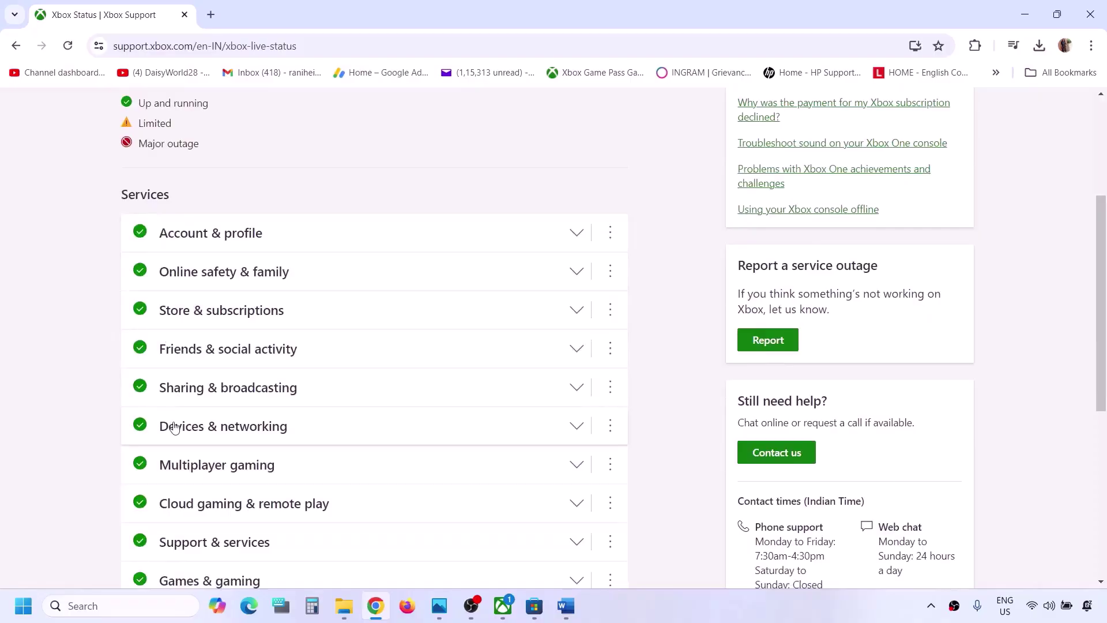
scroll(174, 427, "down", 2)
scroll(173, 425, "up", 2)
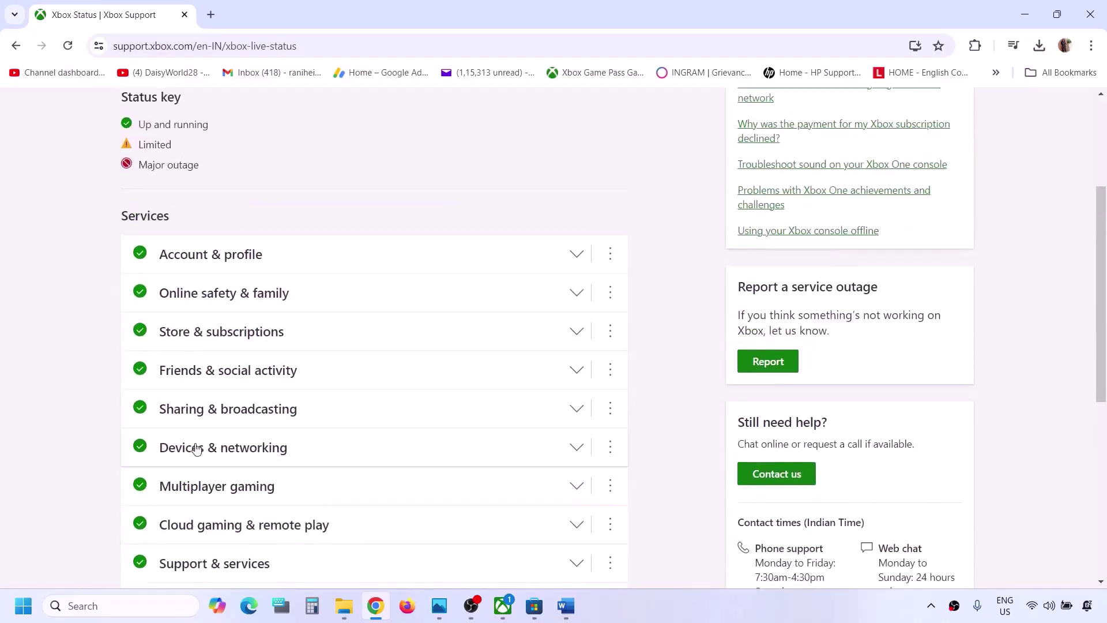
scroll(202, 403, "down", 2)
scroll(207, 357, "up", 4)
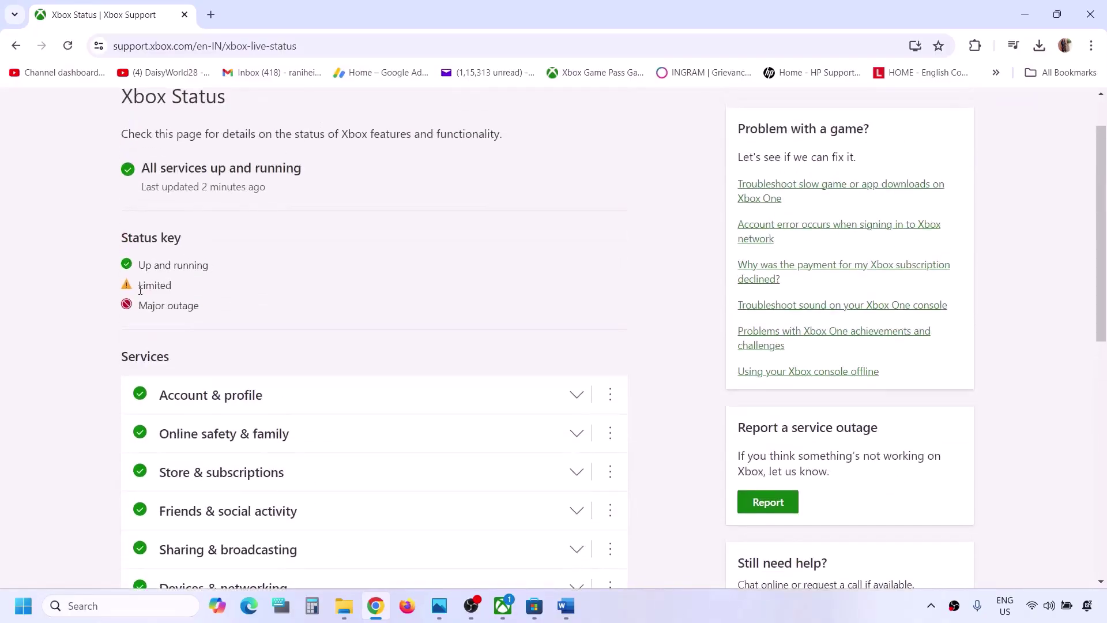
double_click(141, 291)
double_click(150, 302)
scroll(173, 345, "down", 2)
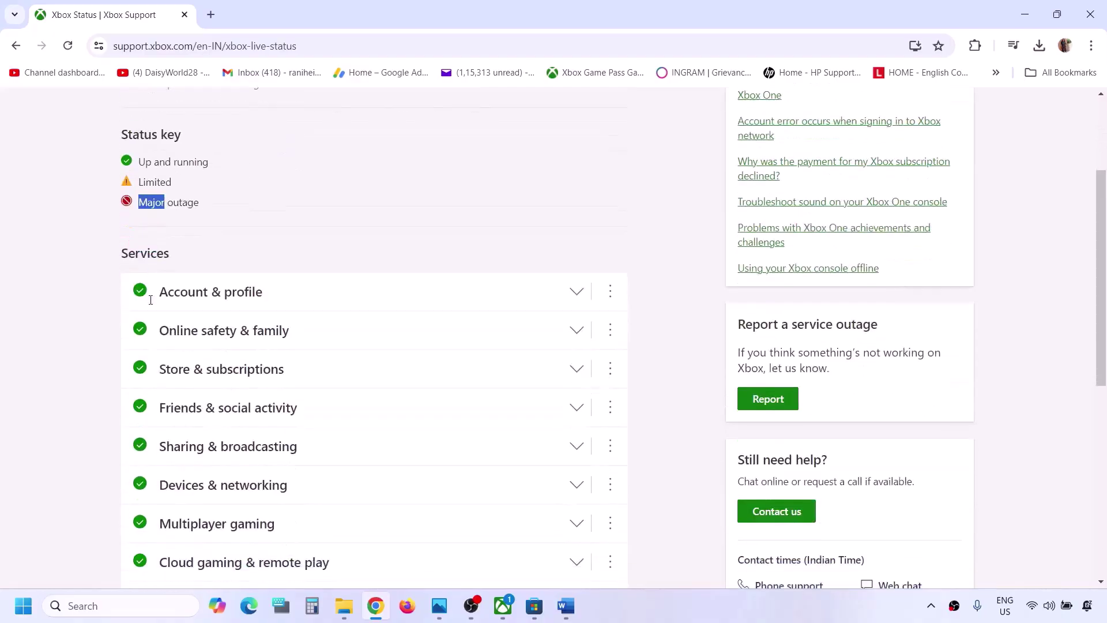
scroll(231, 359, "up", 3)
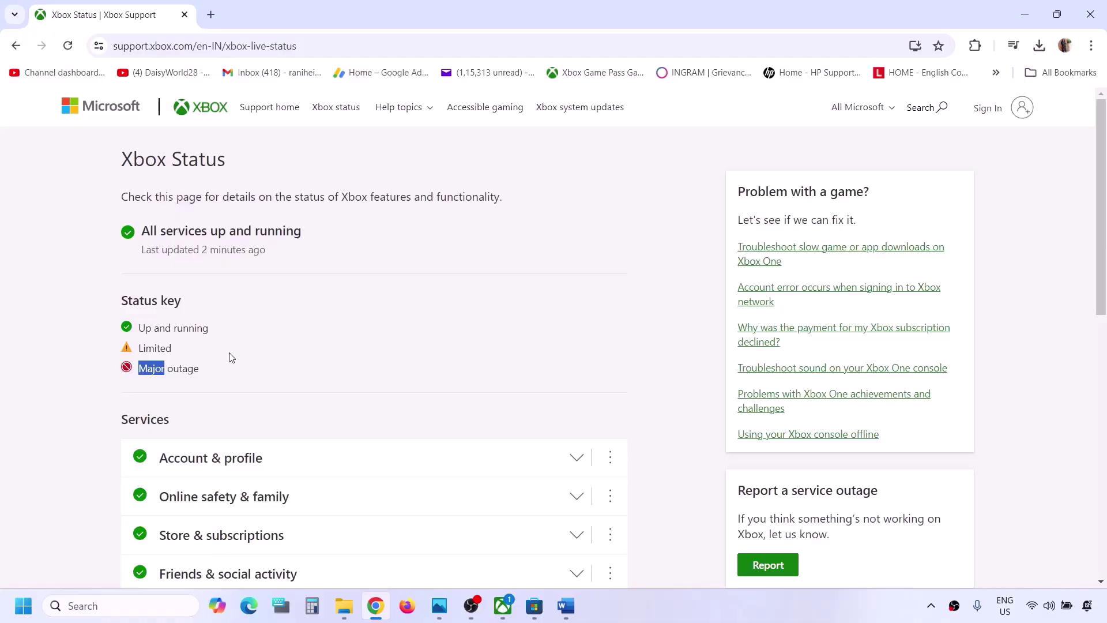
left_click(187, 369)
left_click_drag(145, 230, 306, 241)
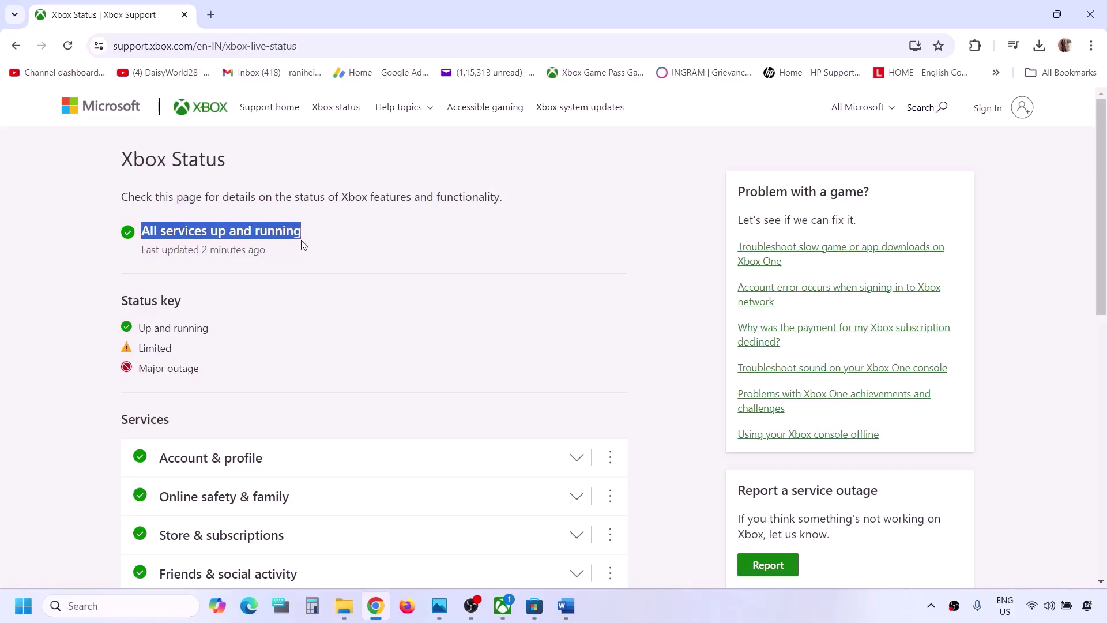
left_click(566, 606)
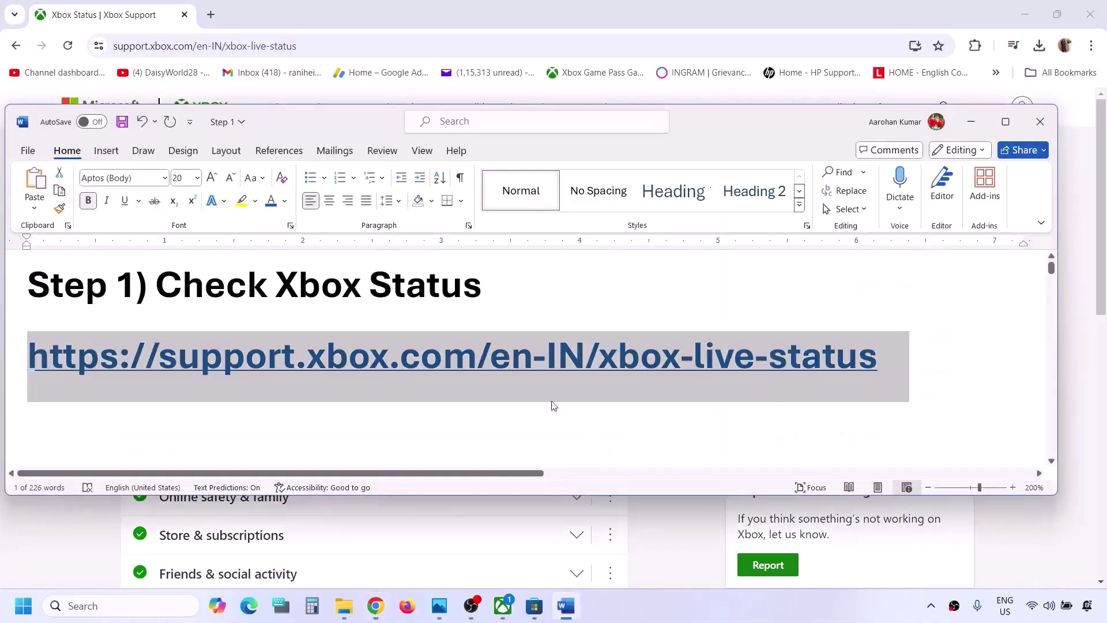
Highlight the 'Restart your PC and try again' heading and show the Start power options
scroll(385, 365, "down", 3)
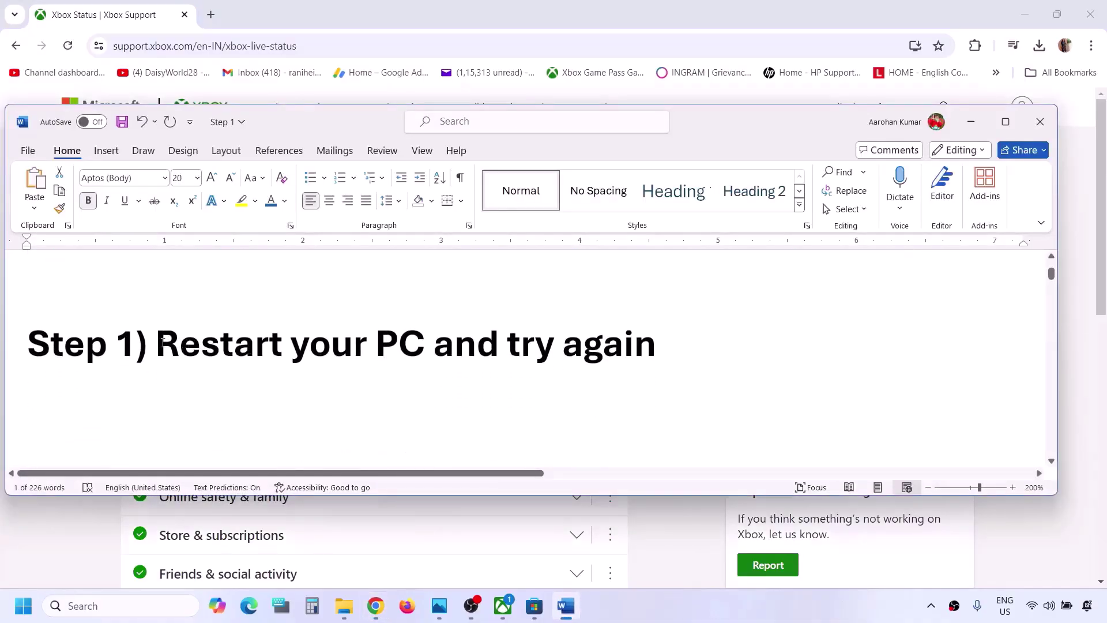
left_click_drag(160, 344, 680, 346)
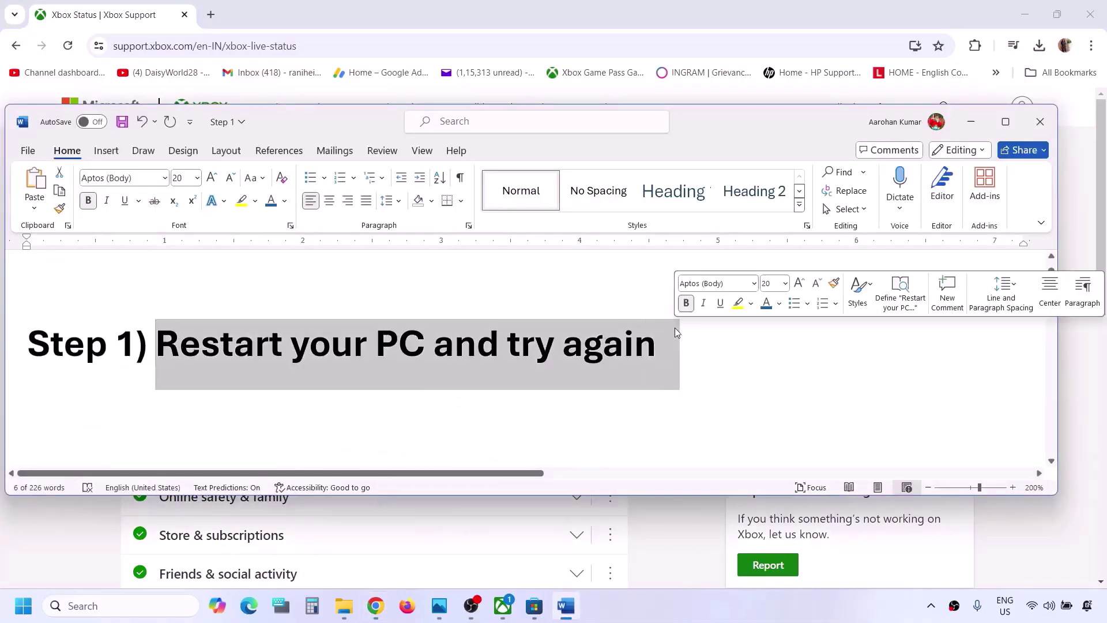
left_click(18, 619)
left_click(419, 556)
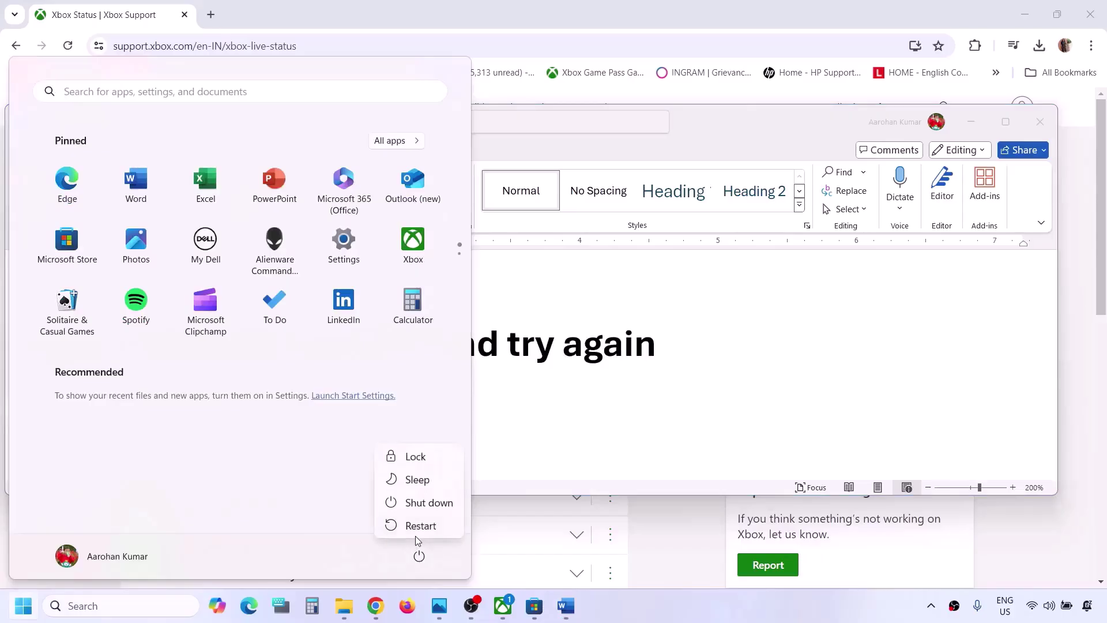
left_click(629, 384)
left_click(629, 383)
Copy 'Gaming Service Repair Tool' from the Step 3 heading
scroll(628, 379, "down", 3)
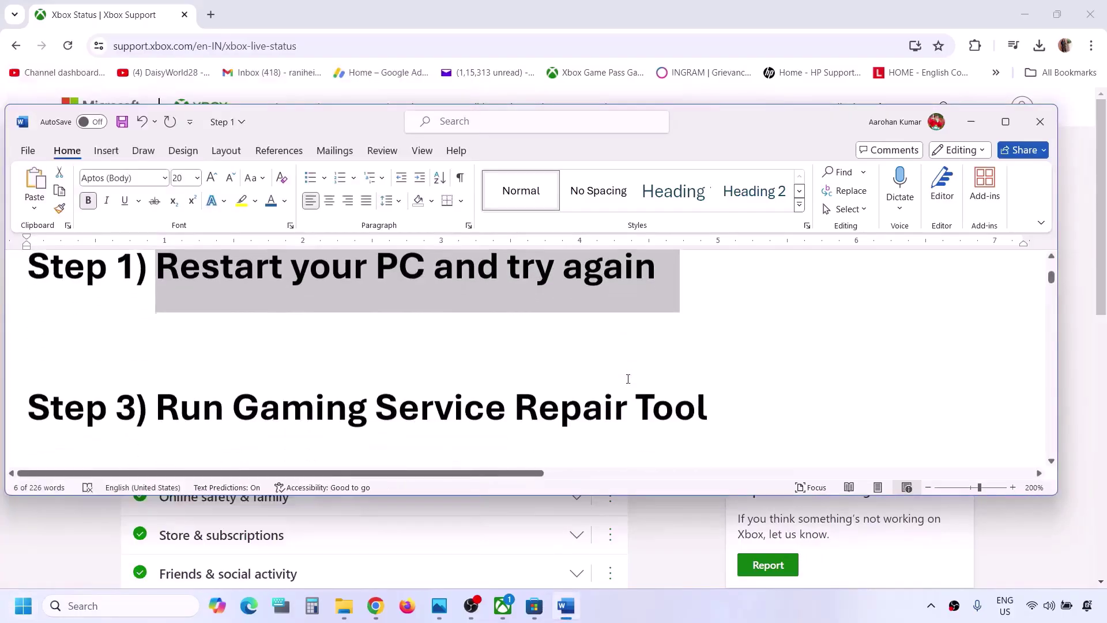
left_click_drag(161, 344, 688, 346)
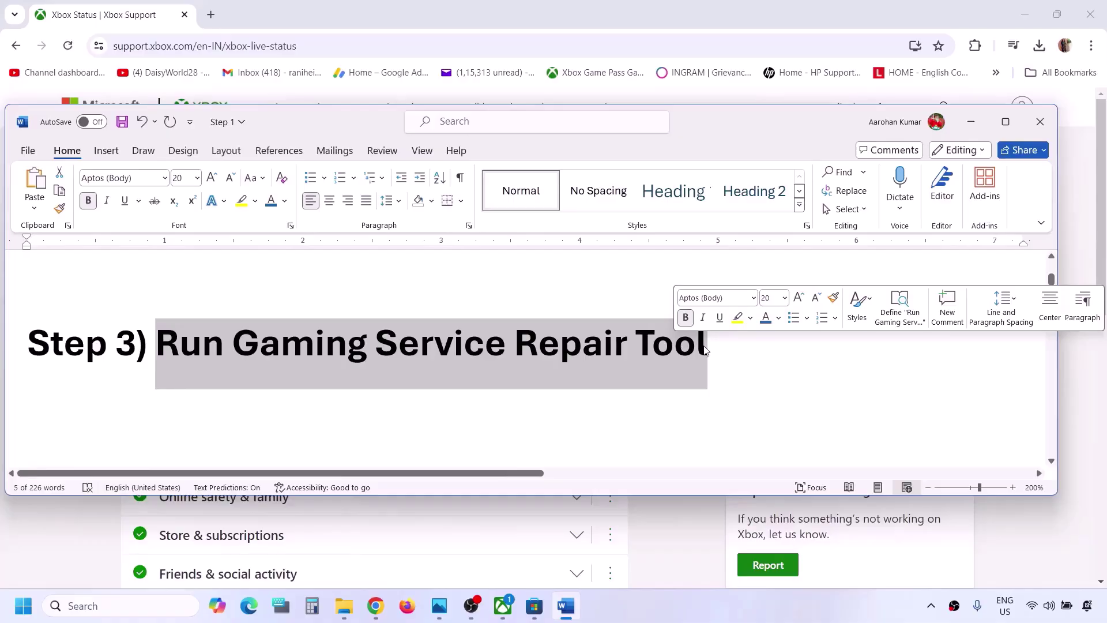
left_click(722, 345)
left_click_drag(710, 344, 306, 338)
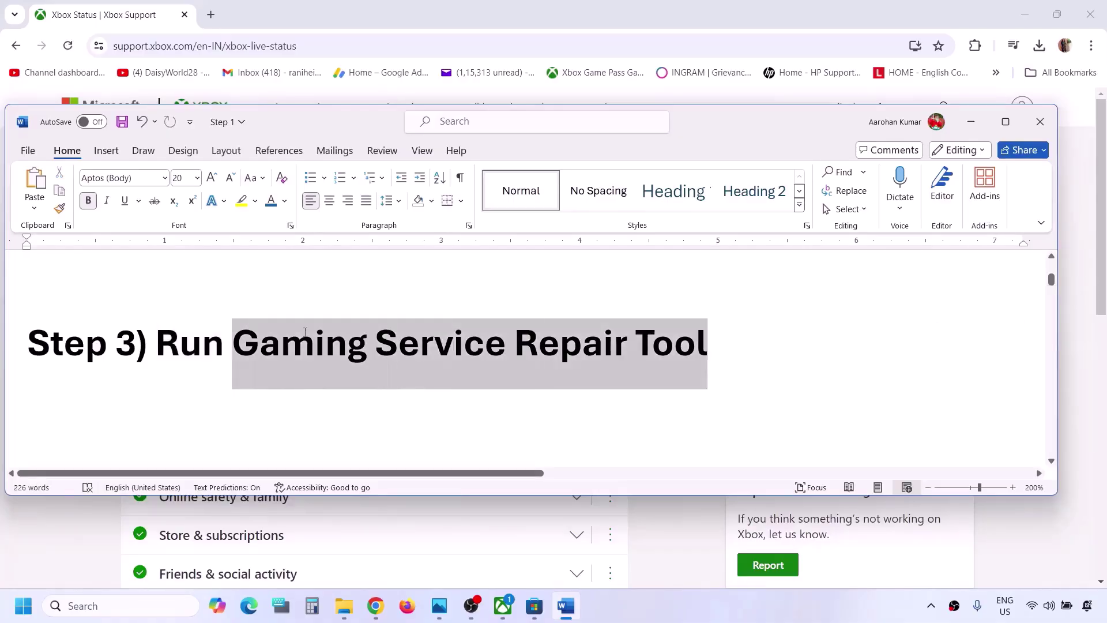
key("ctrl+c")
Search for Gaming Service Repair Tool and download it from the Xbox Support article
left_click(210, 13)
key("ctrl+v")
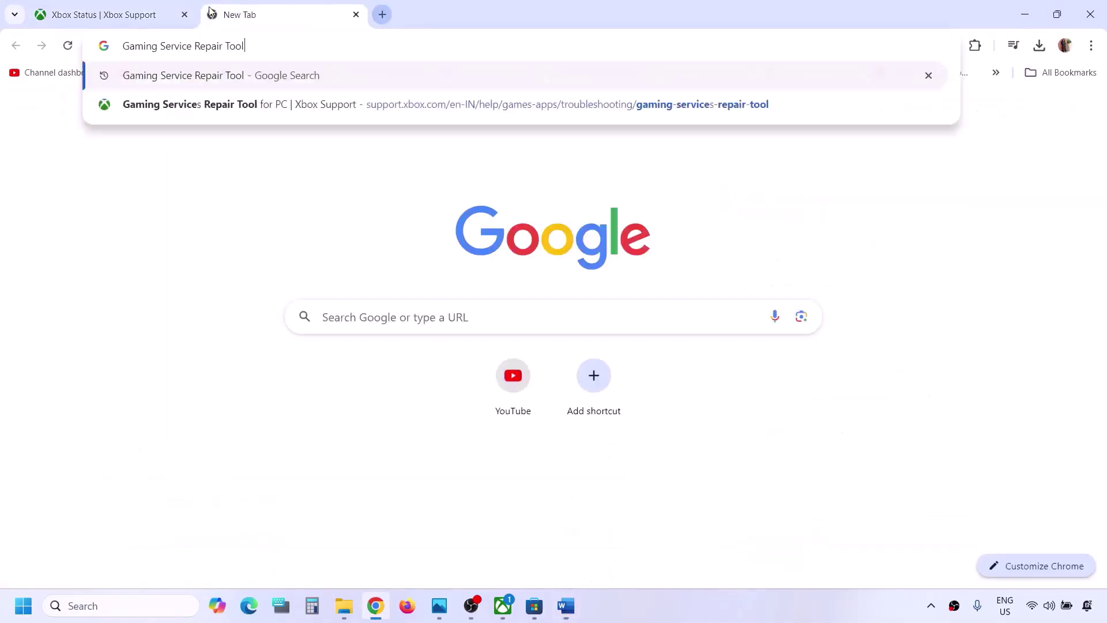
key("Return")
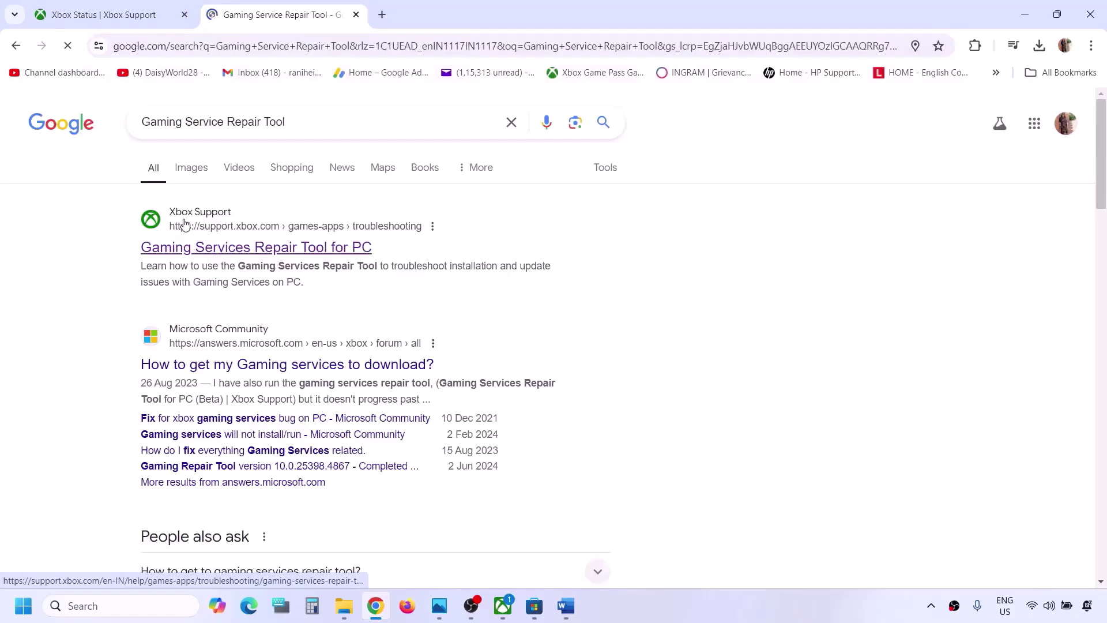
left_click(217, 254)
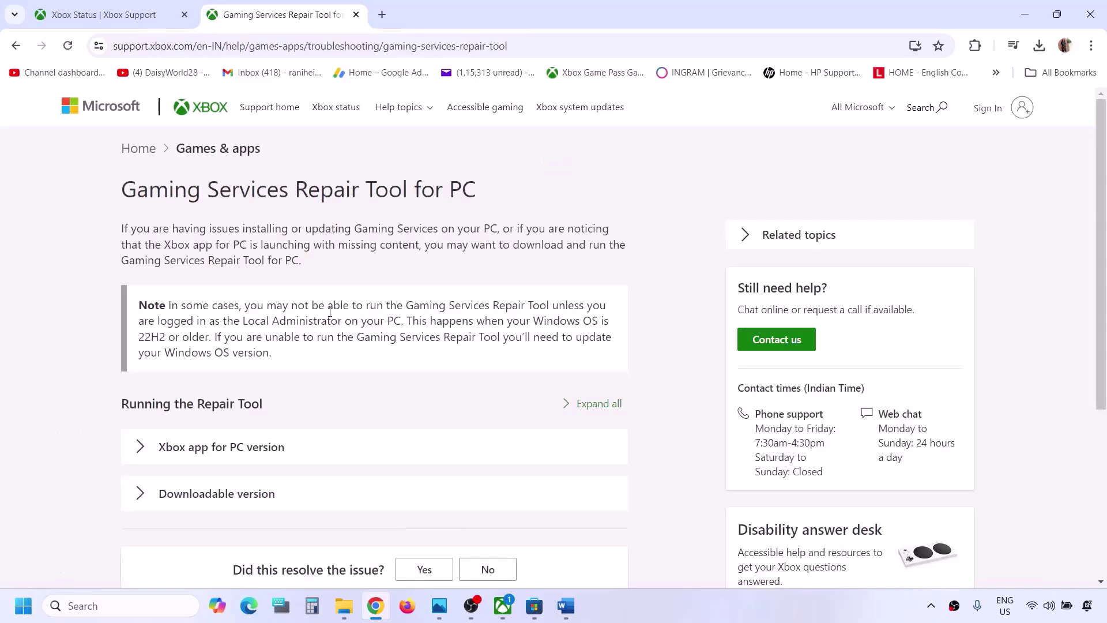
scroll(282, 358, "down", 3)
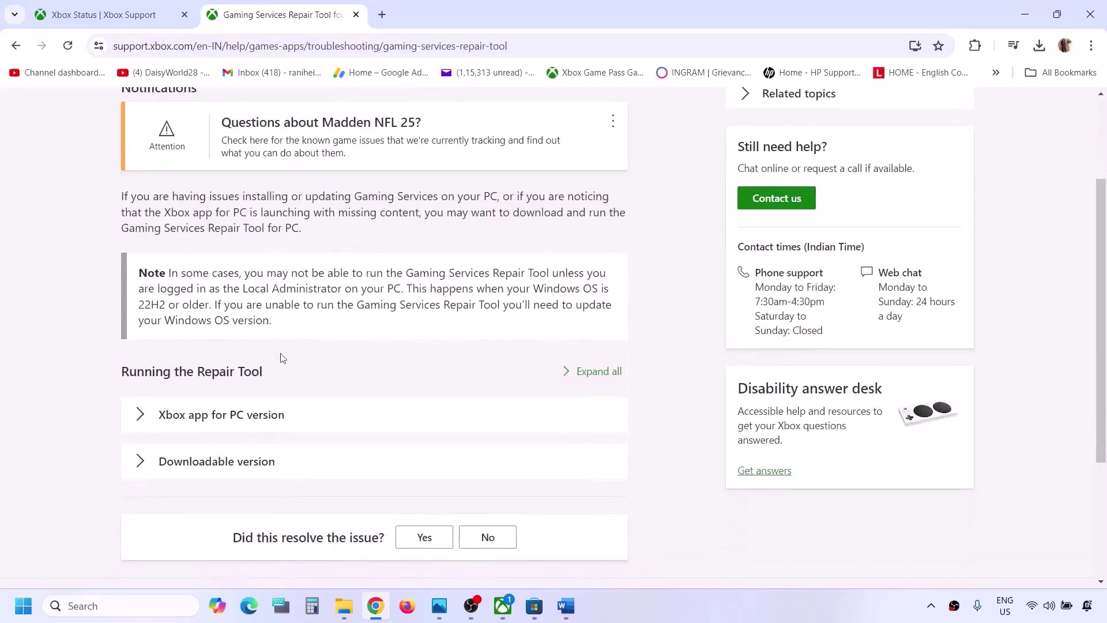
left_click(231, 468)
scroll(231, 470, "down", 10)
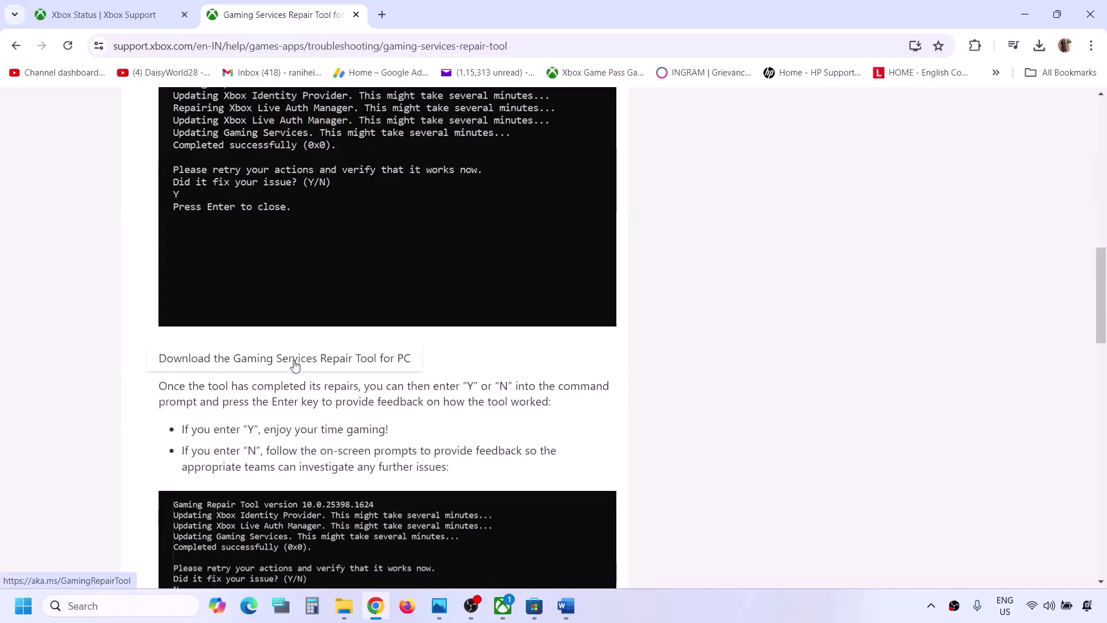
left_click(295, 364)
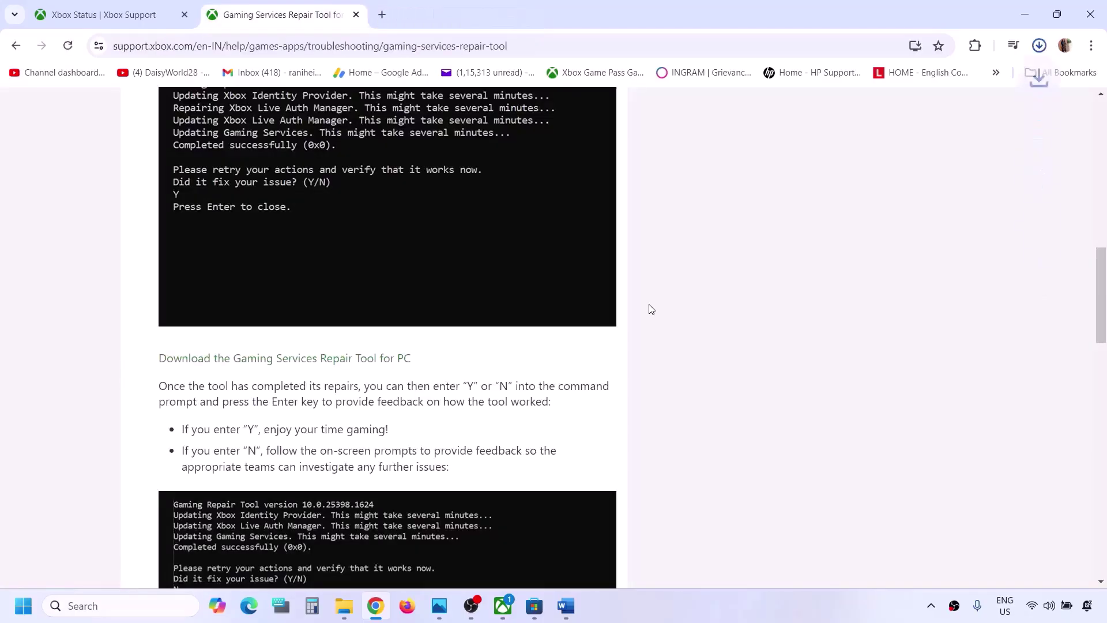
Run the downloaded repair tool until it reports Completed successfully (0x0)
left_click(912, 92)
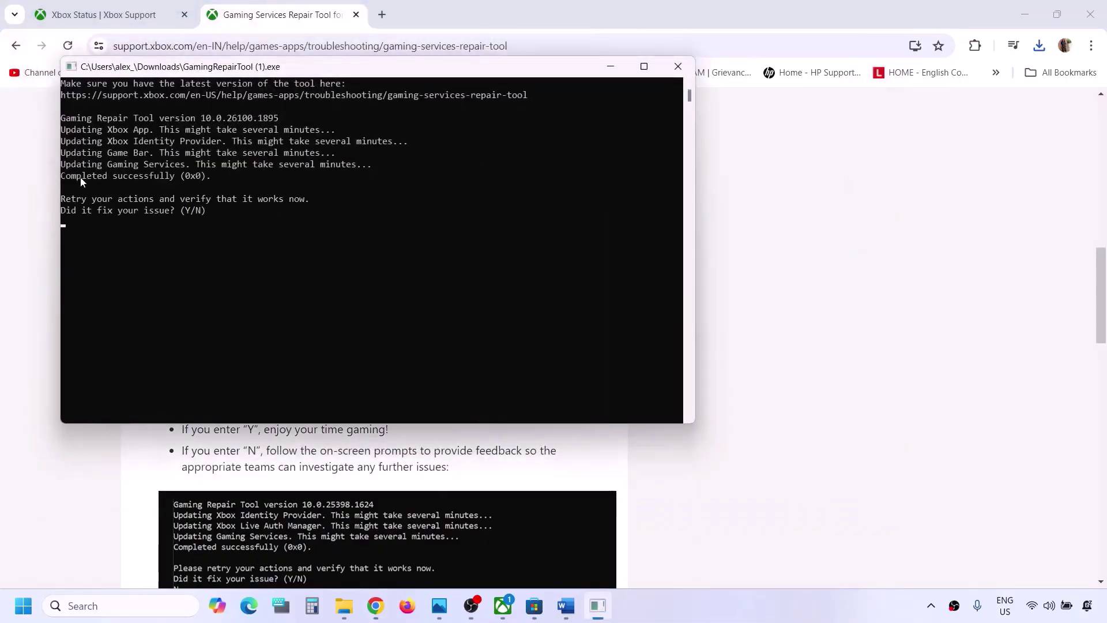
left_click_drag(67, 182, 213, 181)
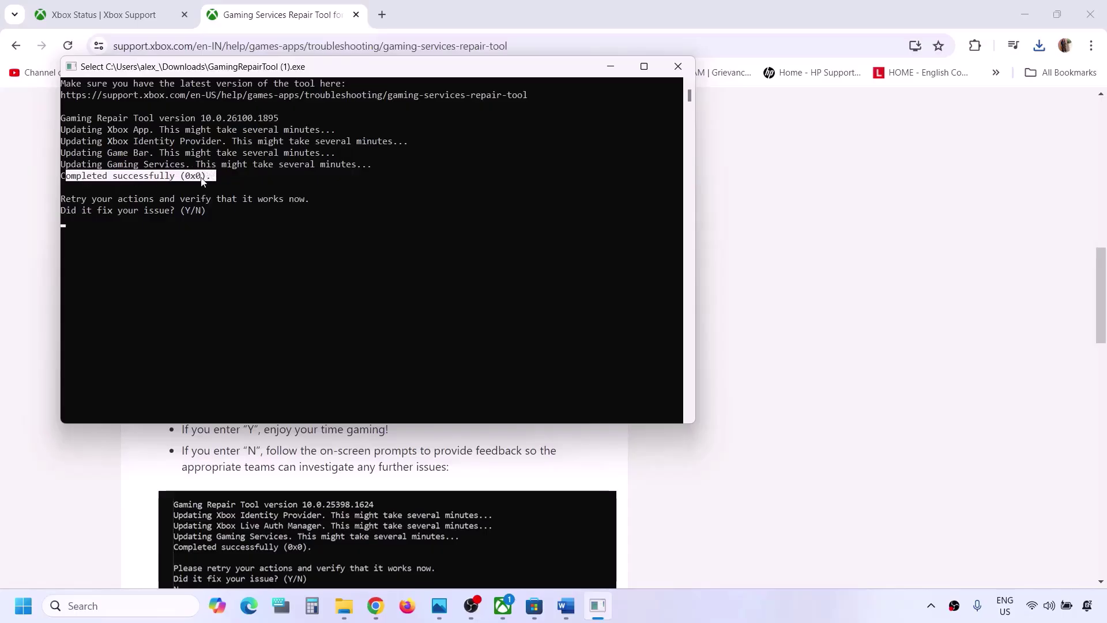
left_click(669, 70)
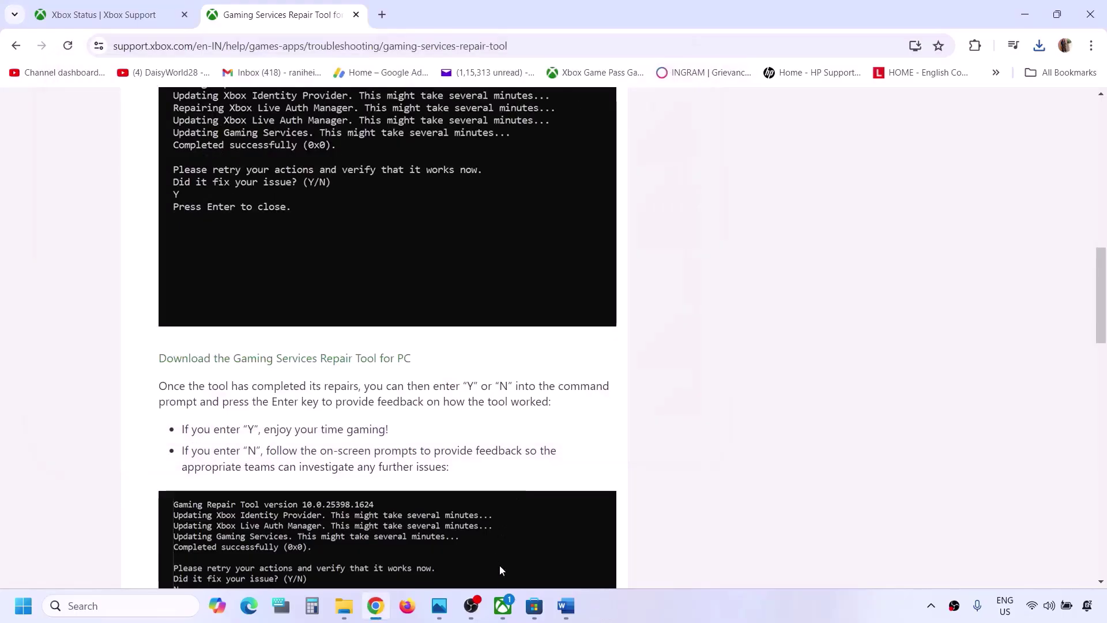
left_click(502, 606)
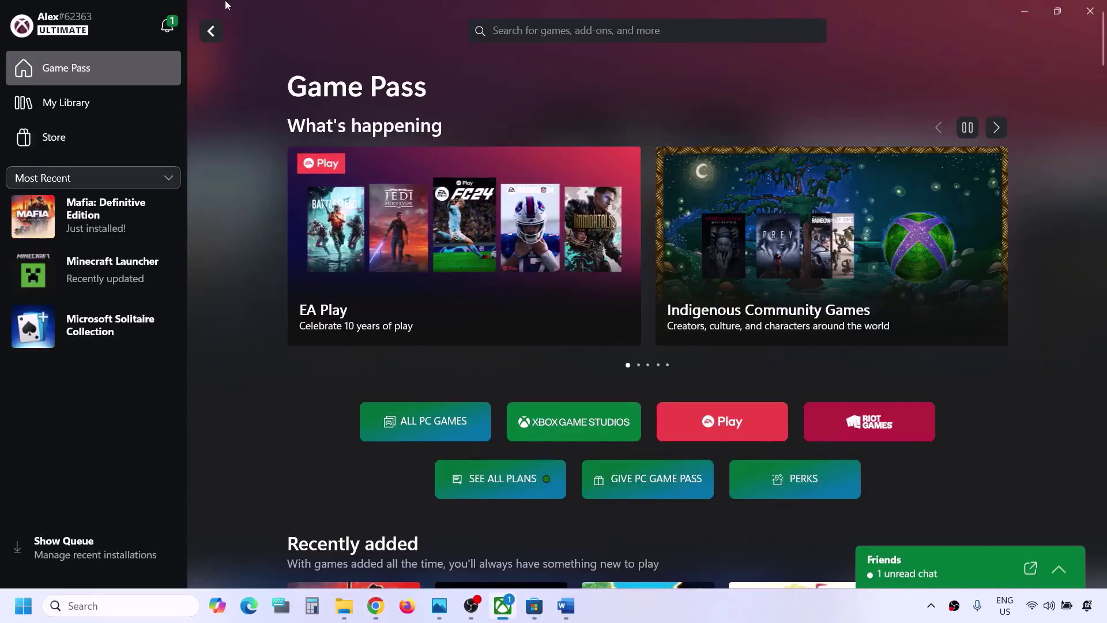
Run the Xbox app's Gaming Services Repair Tool from Profile > Support until every check completes
left_click(92, 26)
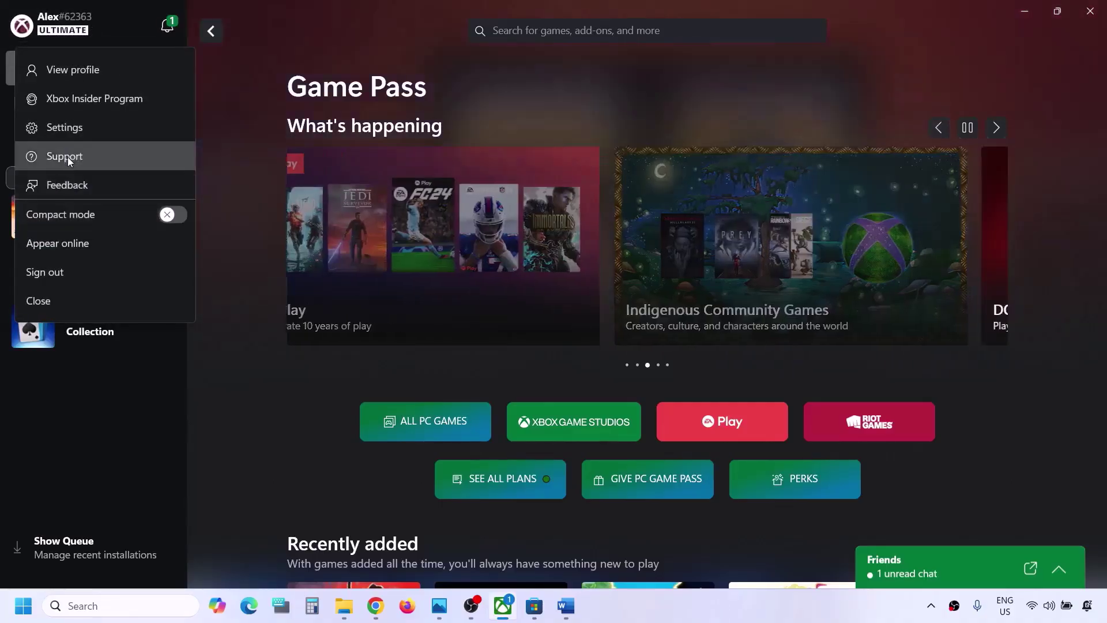
left_click(68, 156)
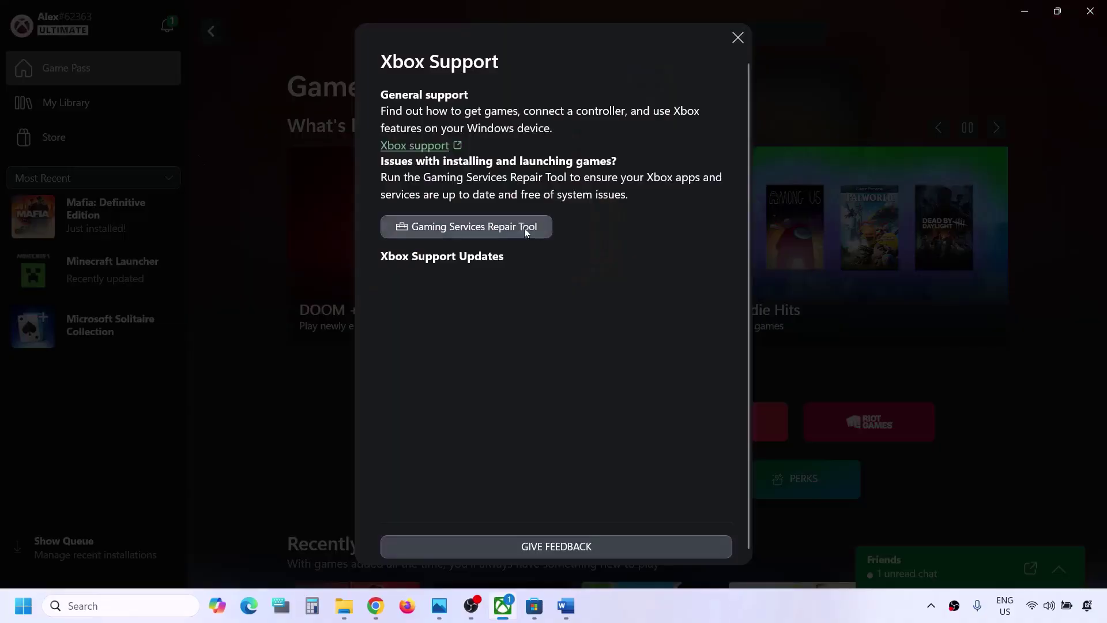
left_click(490, 230)
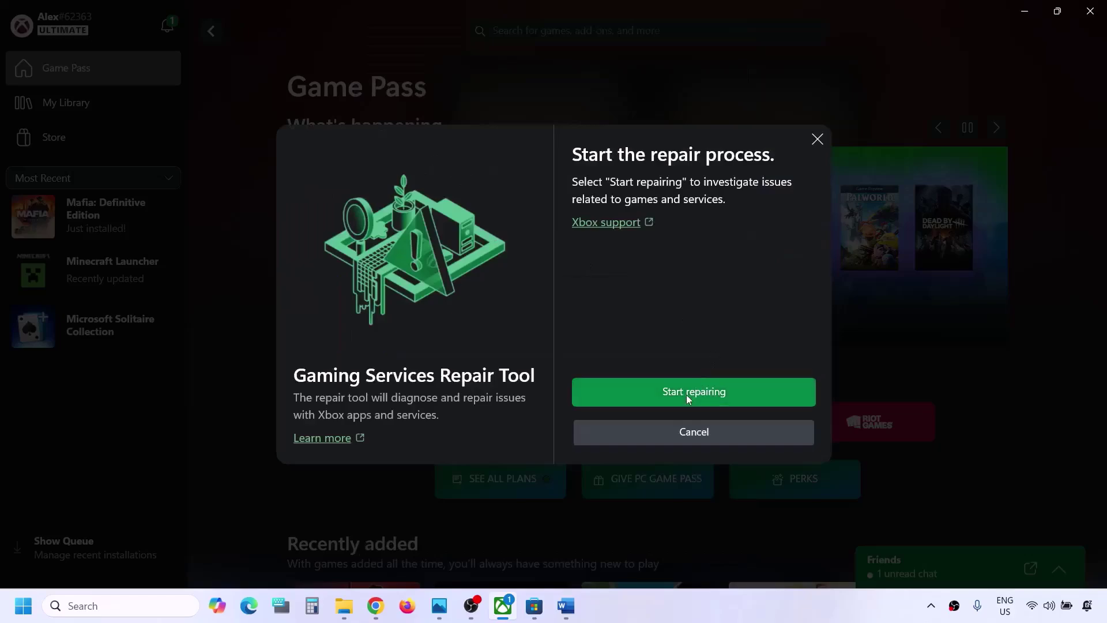
left_click(686, 395)
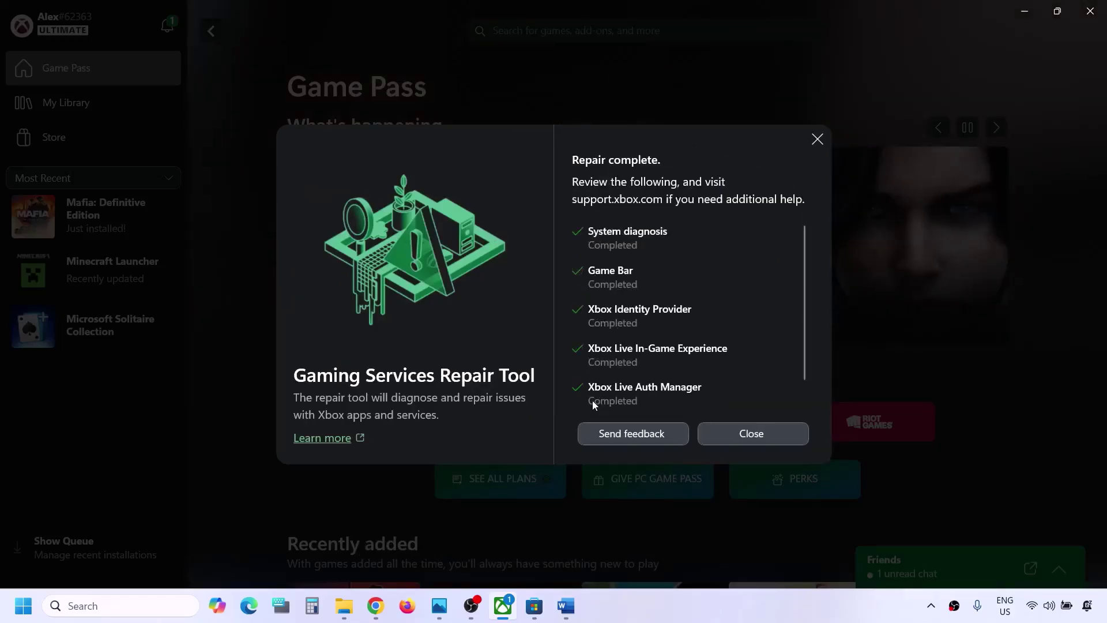
left_click(774, 435)
Copy wsreset from Step 4 and run it from Windows search to reset Microsoft Store
left_click(566, 605)
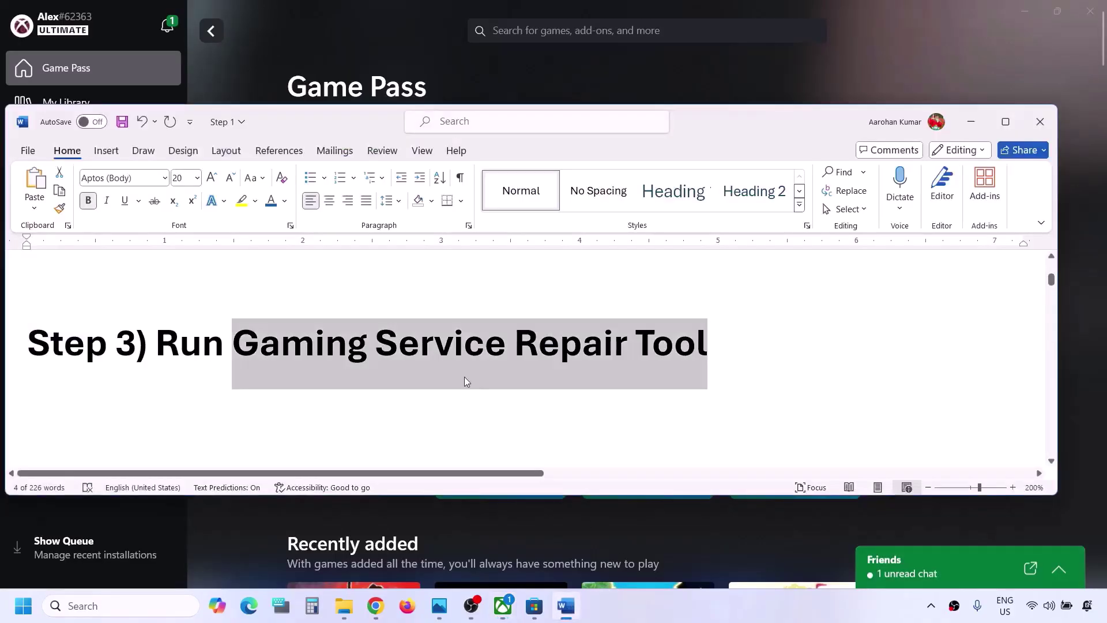
scroll(464, 377, "down", 1)
scroll(463, 377, "down", 3)
double_click(340, 333)
key("ctrl+c")
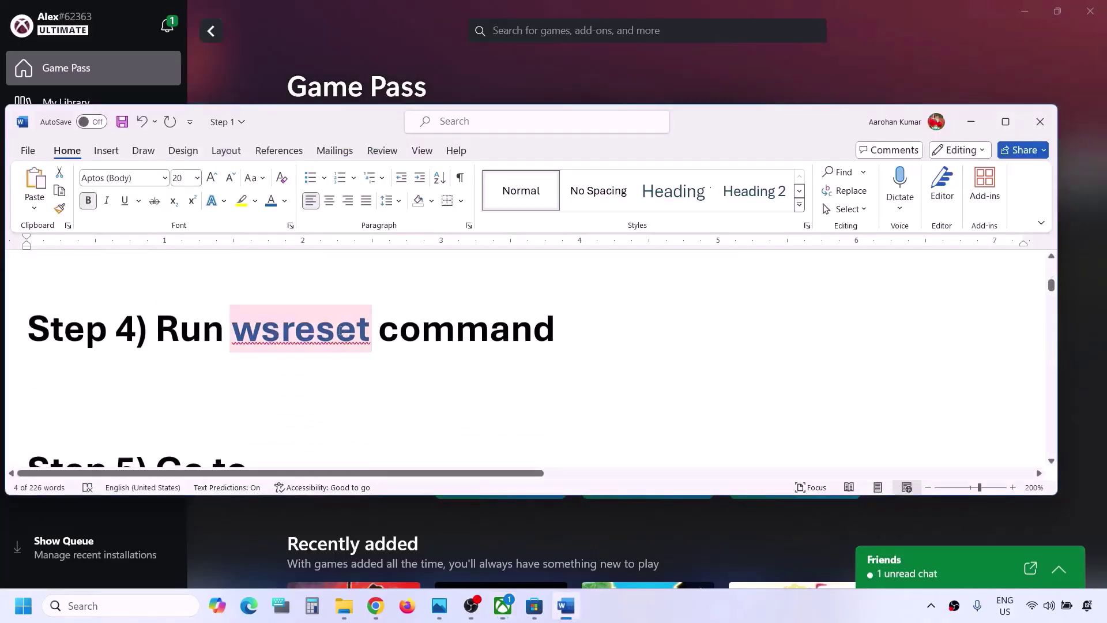
left_click(126, 606)
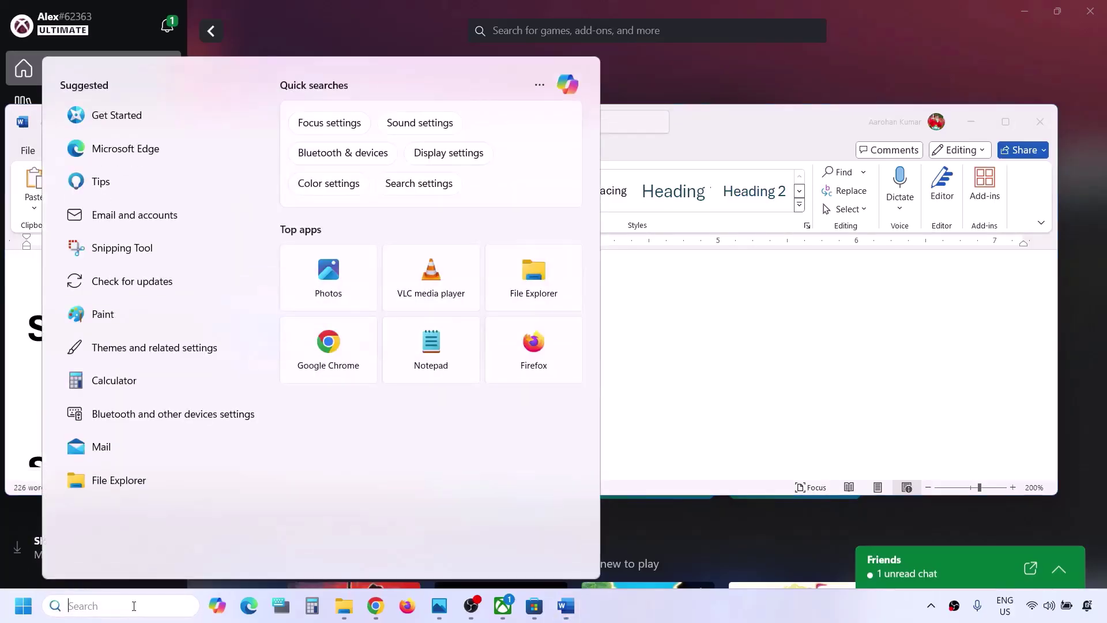
key("ctrl+v")
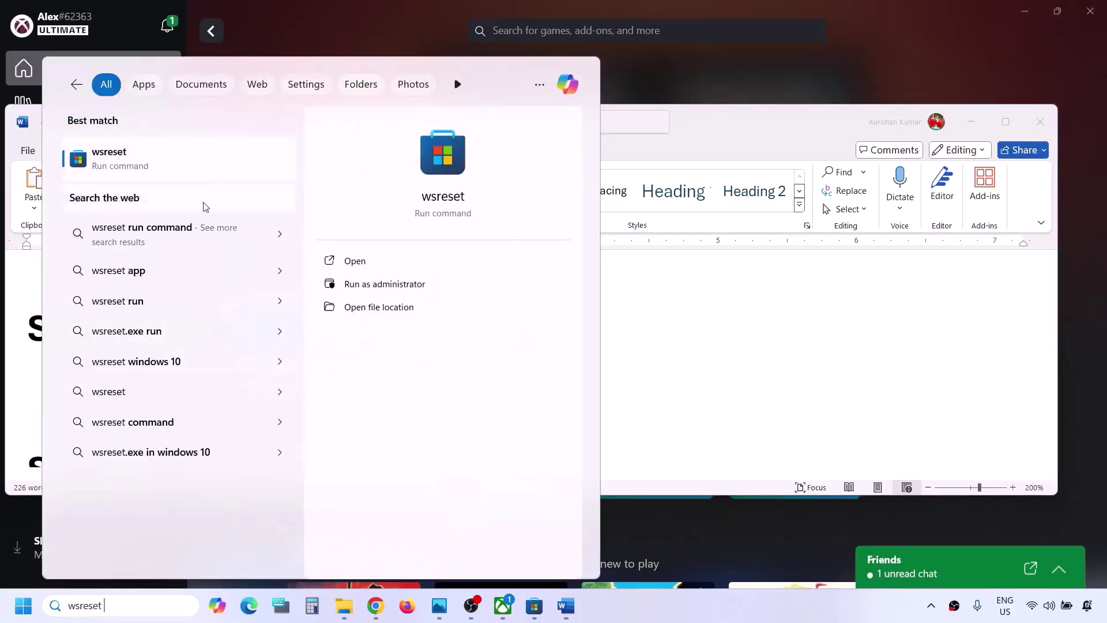
left_click(179, 166)
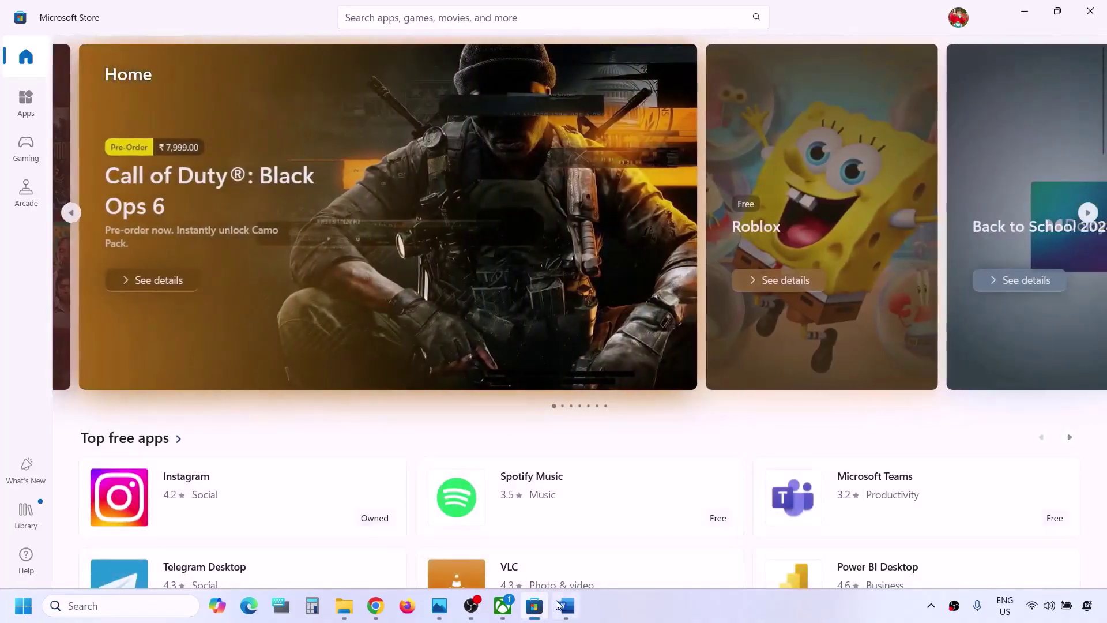
Select the Step 5 TokenBroker path and bring up File Explorer's jump list
left_click(564, 606)
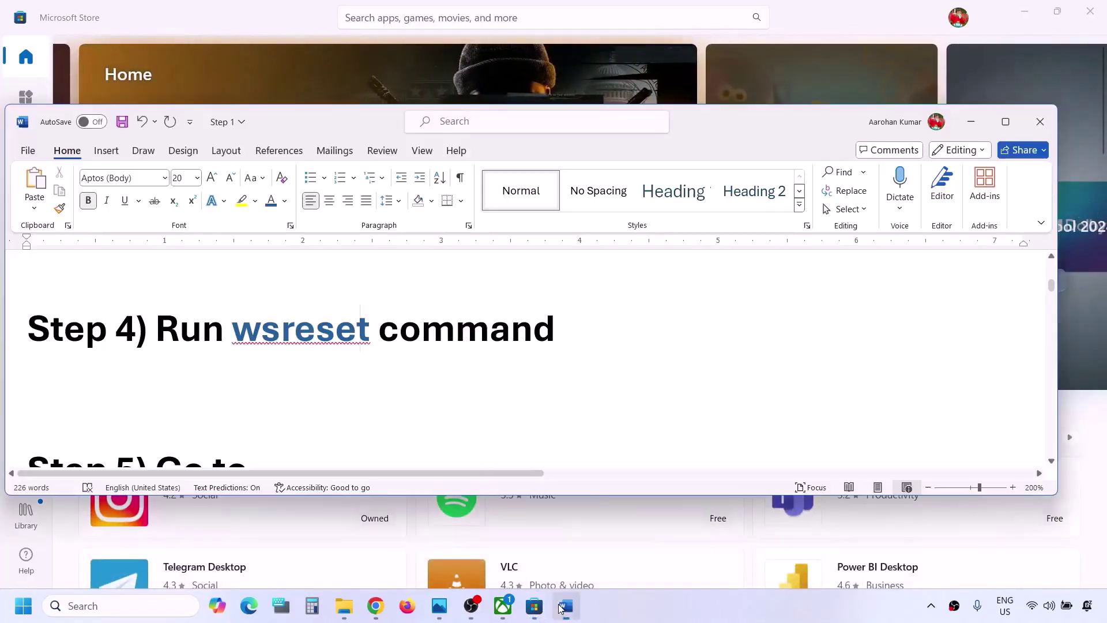
scroll(405, 321, "down", 3)
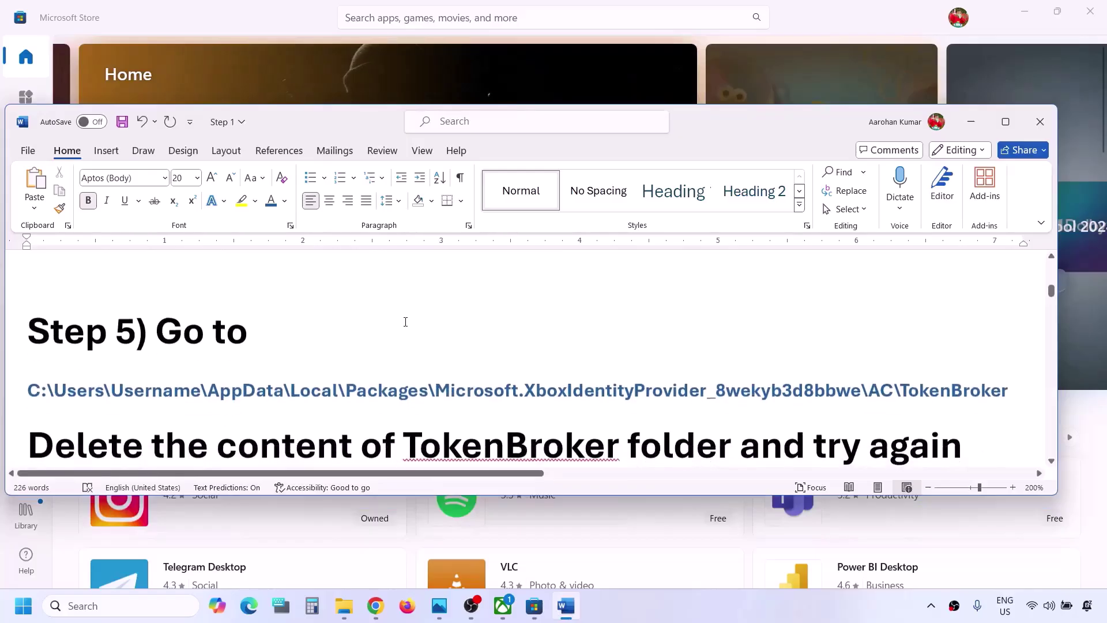
triple_click(415, 383)
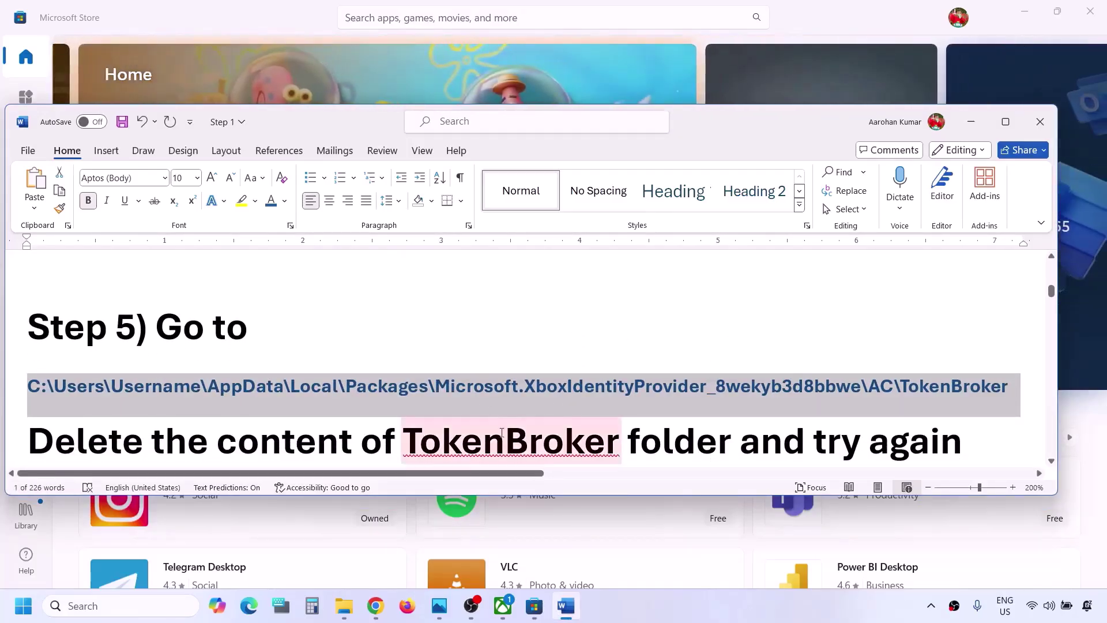
right_click(344, 605)
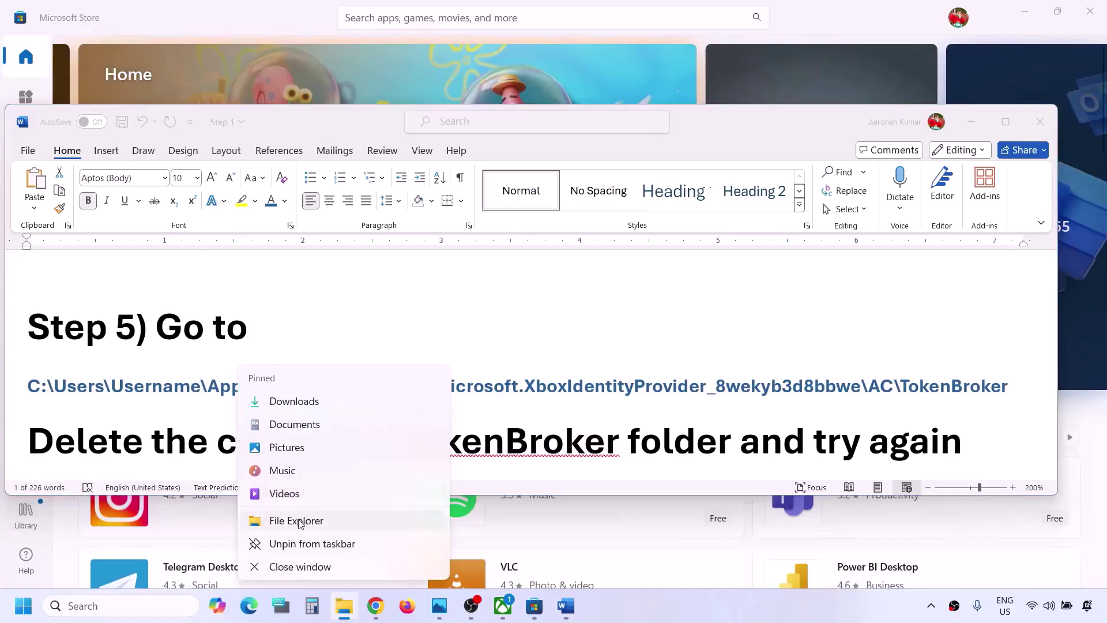
Open a maximized File Explorer and navigate OS (C:) > Users > your profile > AppData
left_click(296, 521)
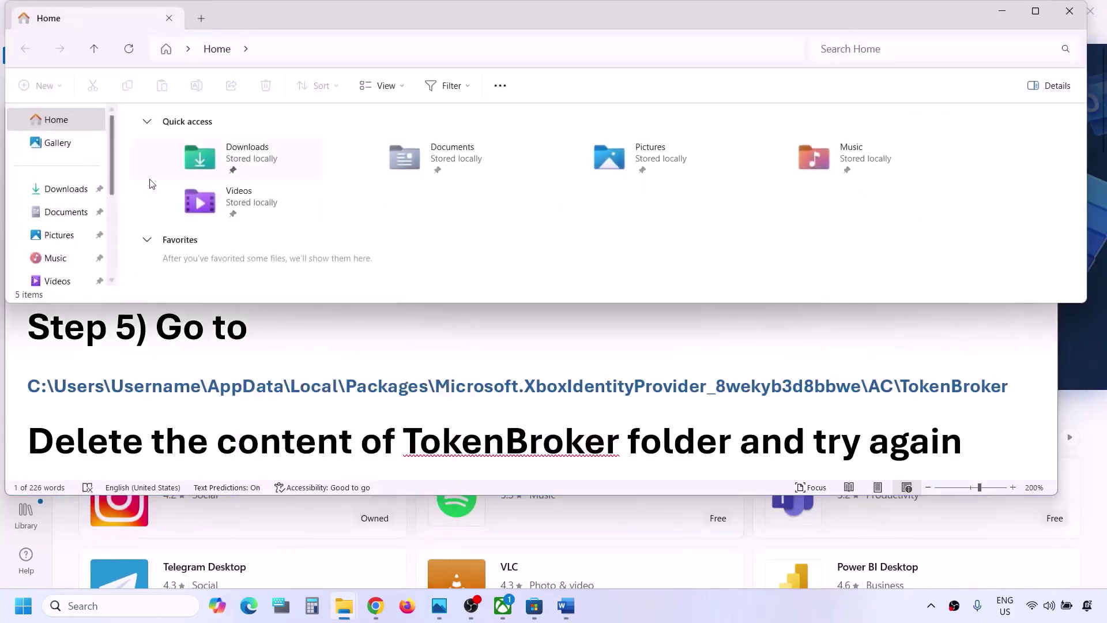
left_click(1036, 11)
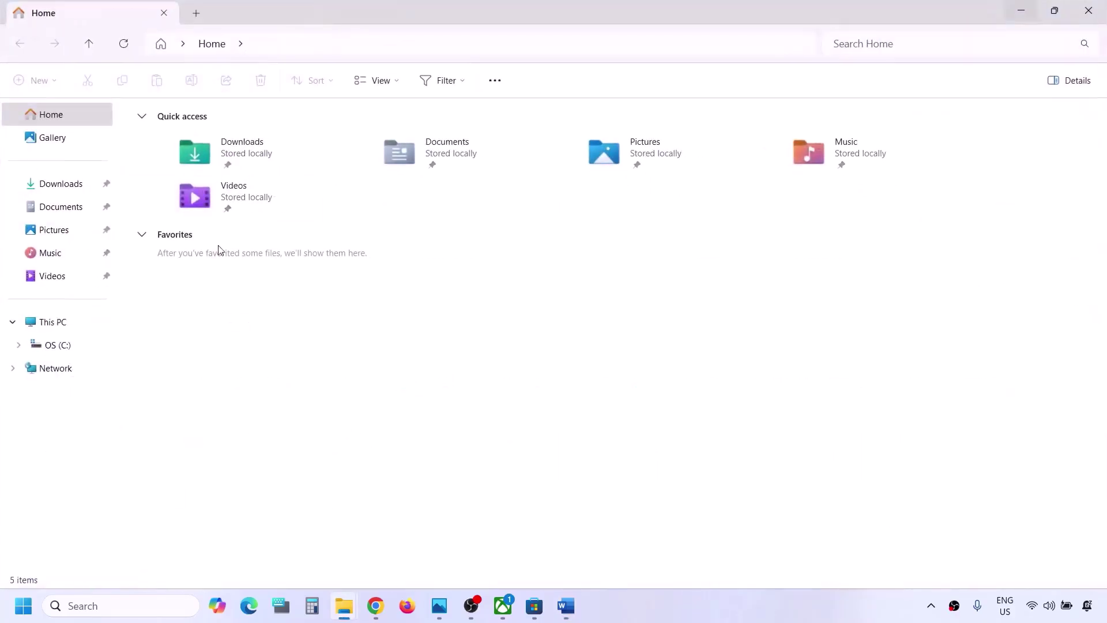
left_click(43, 322)
double_click(220, 151)
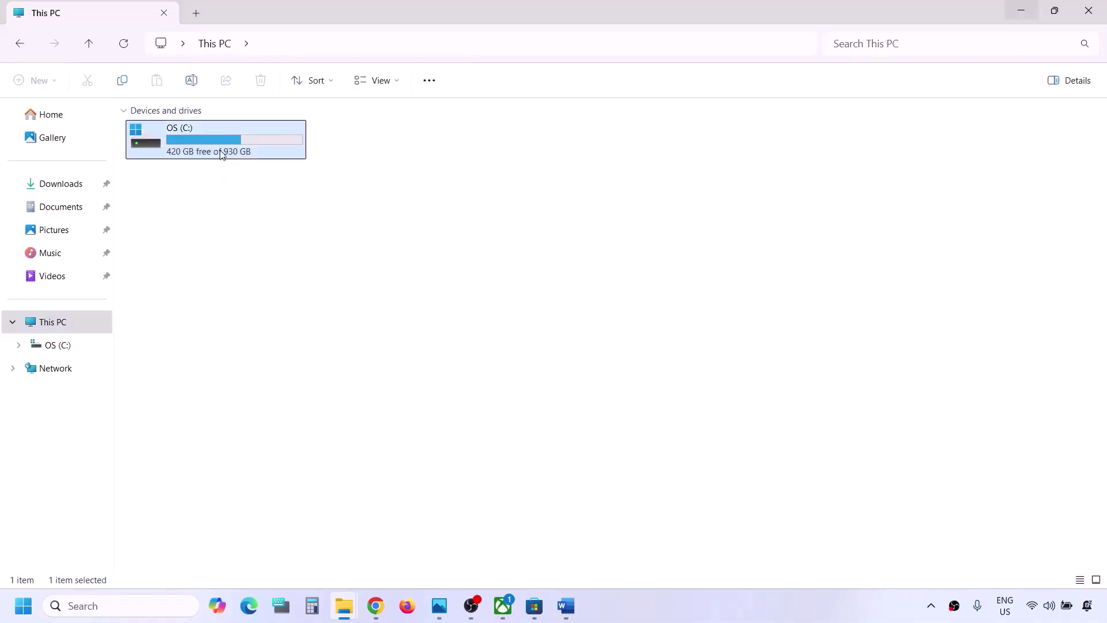
scroll(196, 346, "down", 1)
left_click(154, 436)
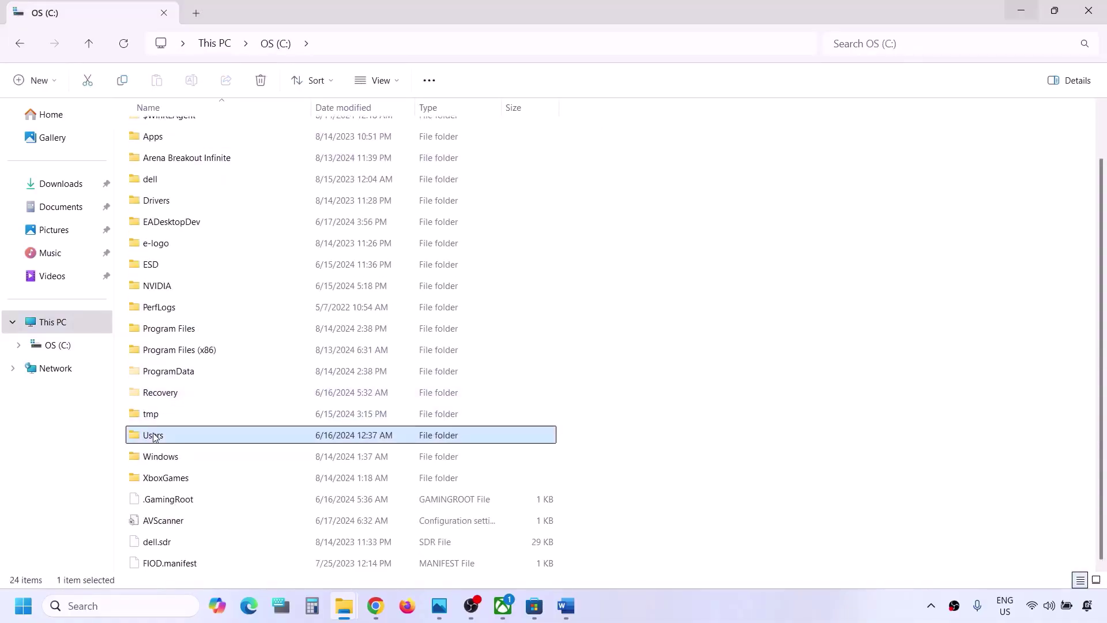
double_click(190, 437)
double_click(178, 130)
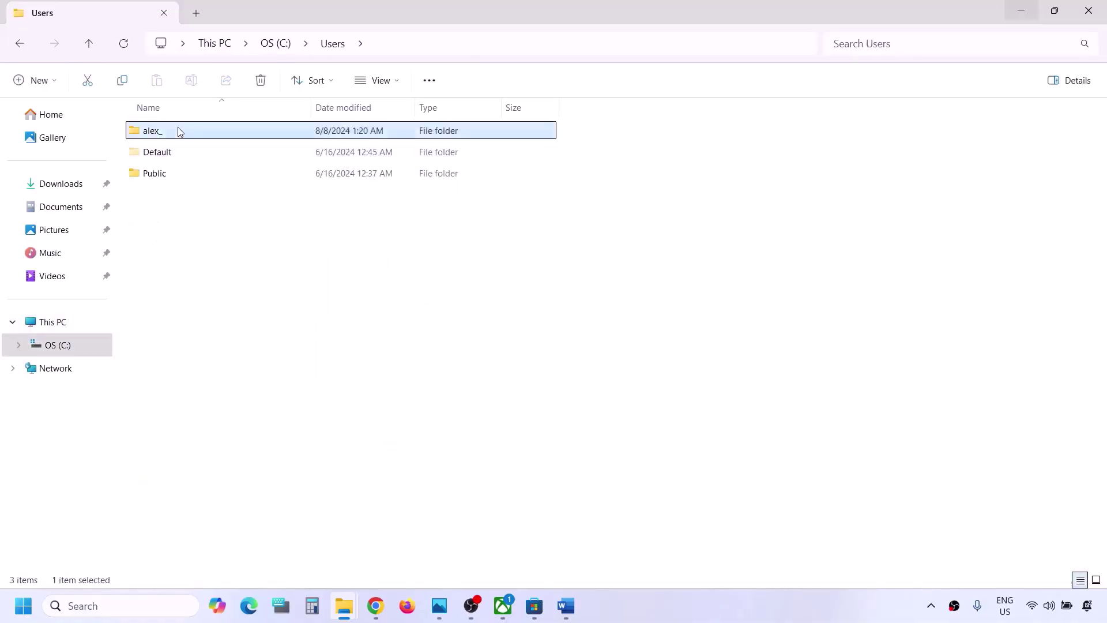
left_click(156, 239)
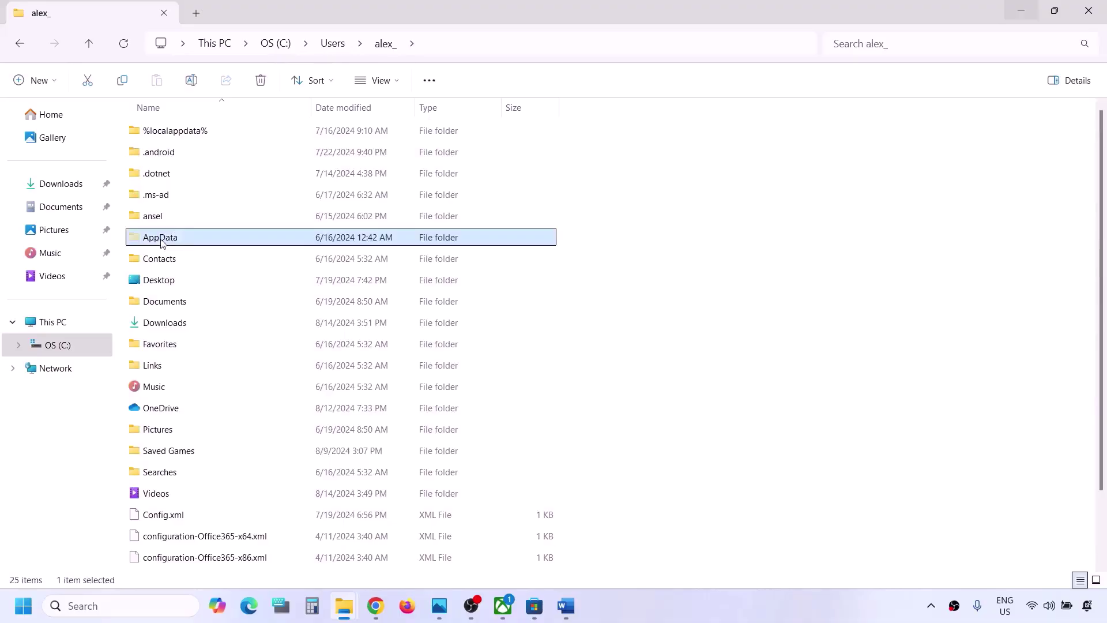
left_click(400, 85)
mouse_move(394, 353)
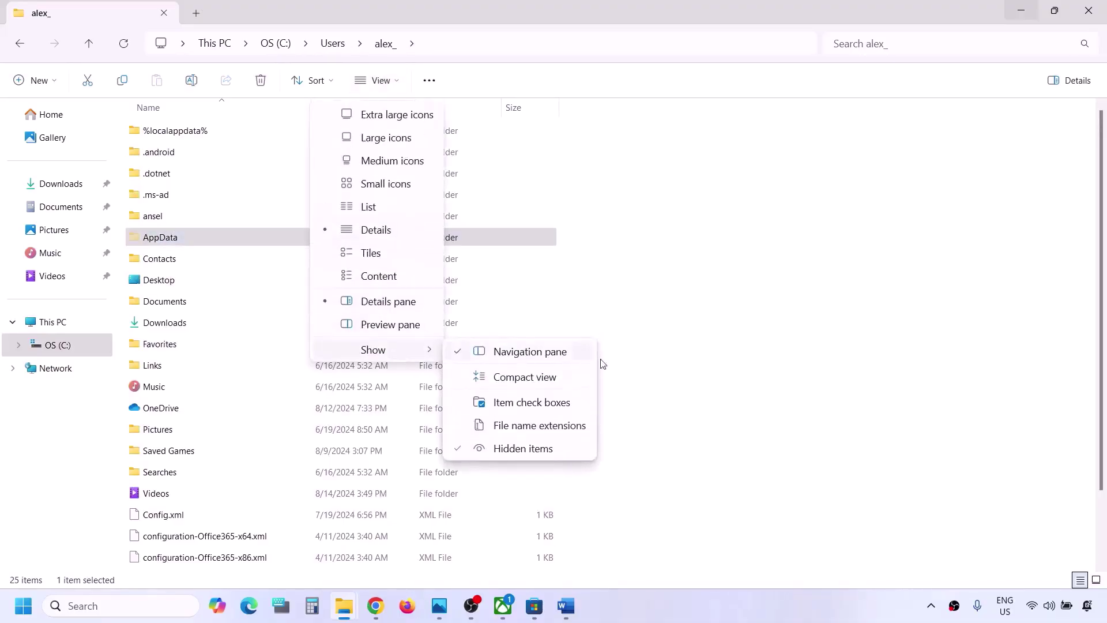
left_click(157, 237)
double_click(157, 237)
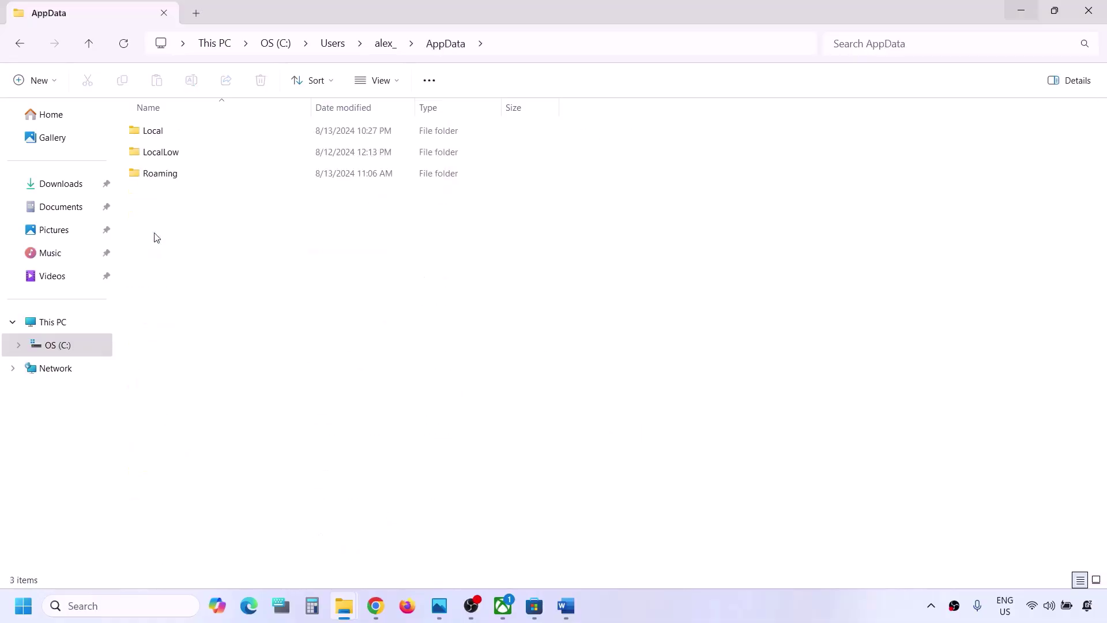
Go into Local\Packages and select the Microsoft.XboxIdentityProvider_8wekyb3d8bbwe folder
double_click(178, 139)
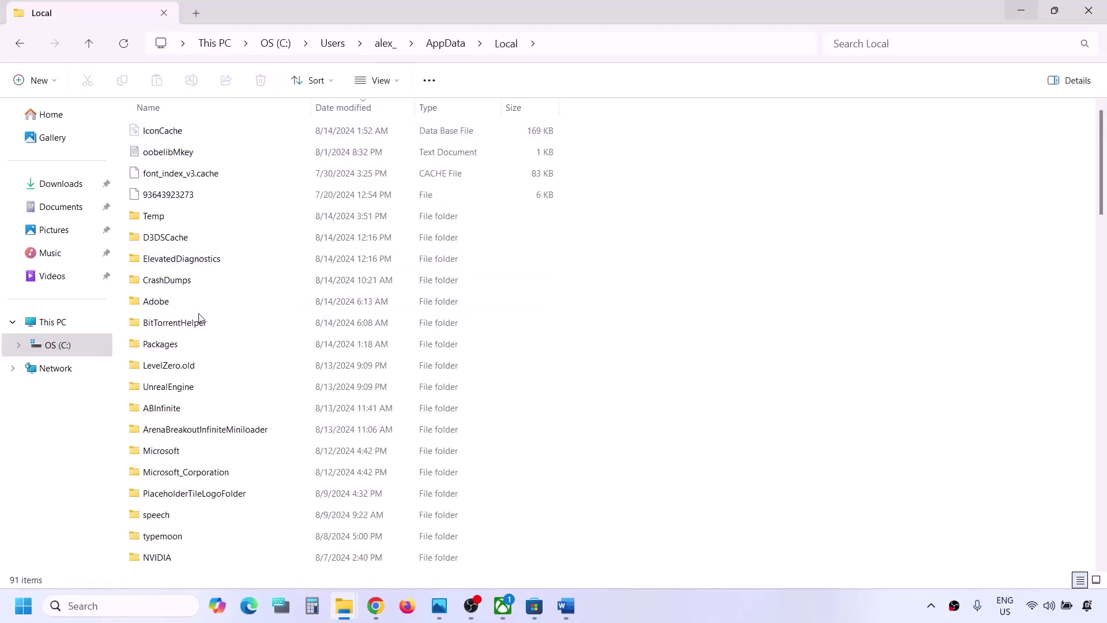
left_click(189, 346)
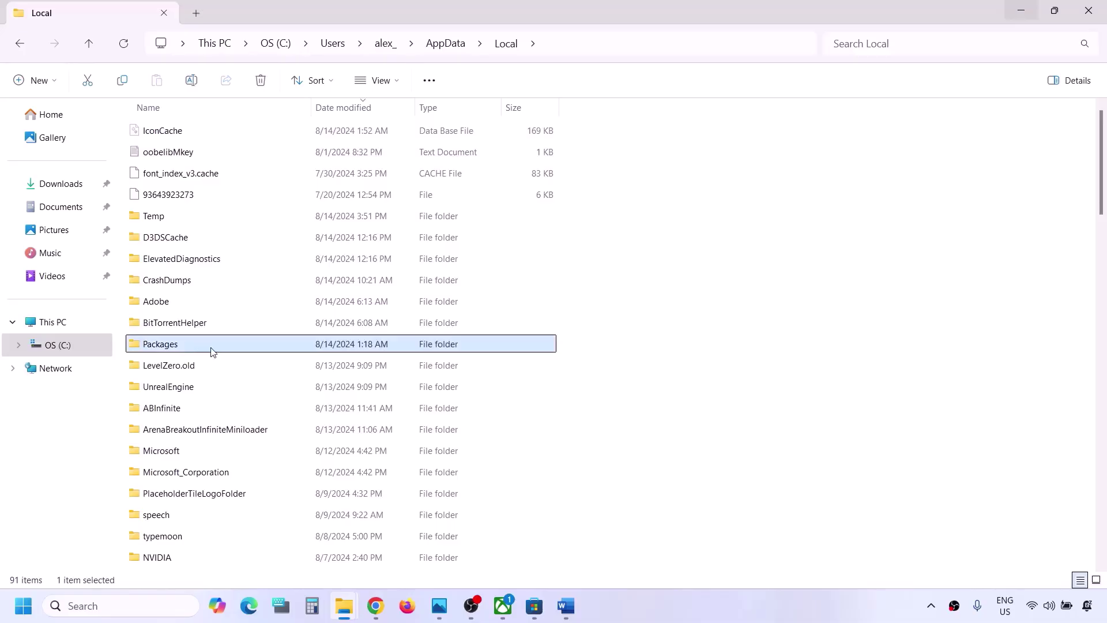
double_click(212, 352)
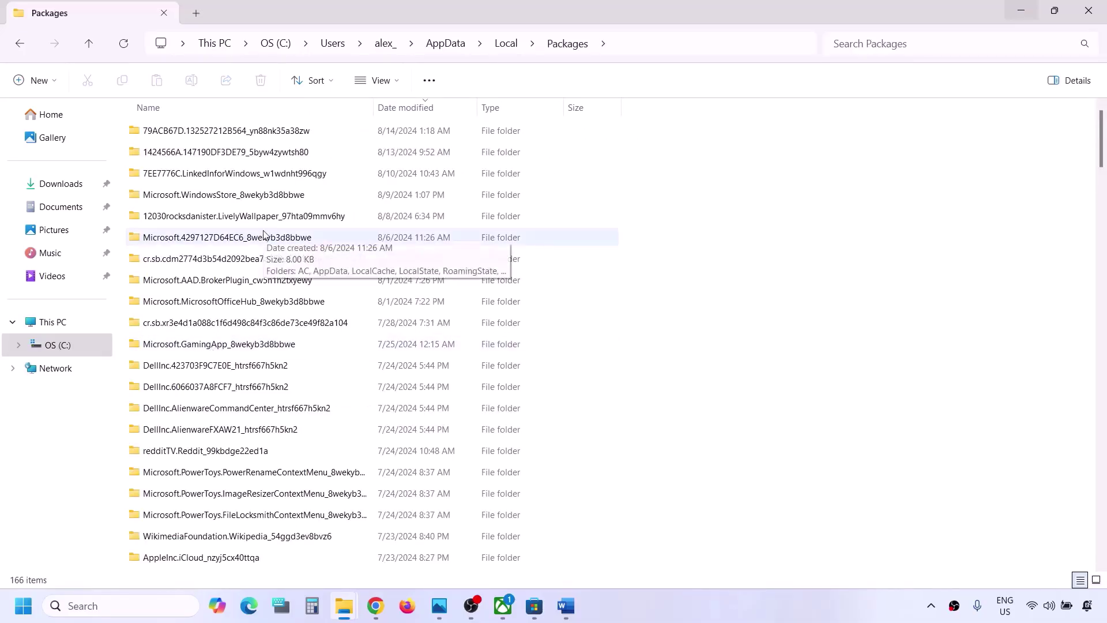
scroll(263, 233, "down", 3)
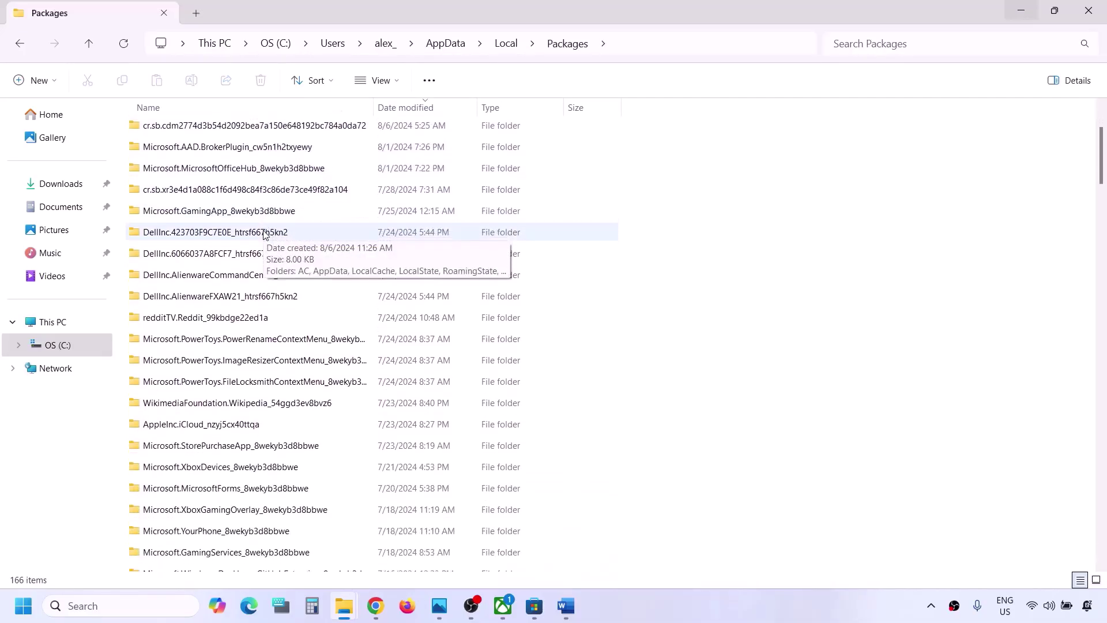
scroll(263, 233, "down", 1)
scroll(264, 232, "down", 1)
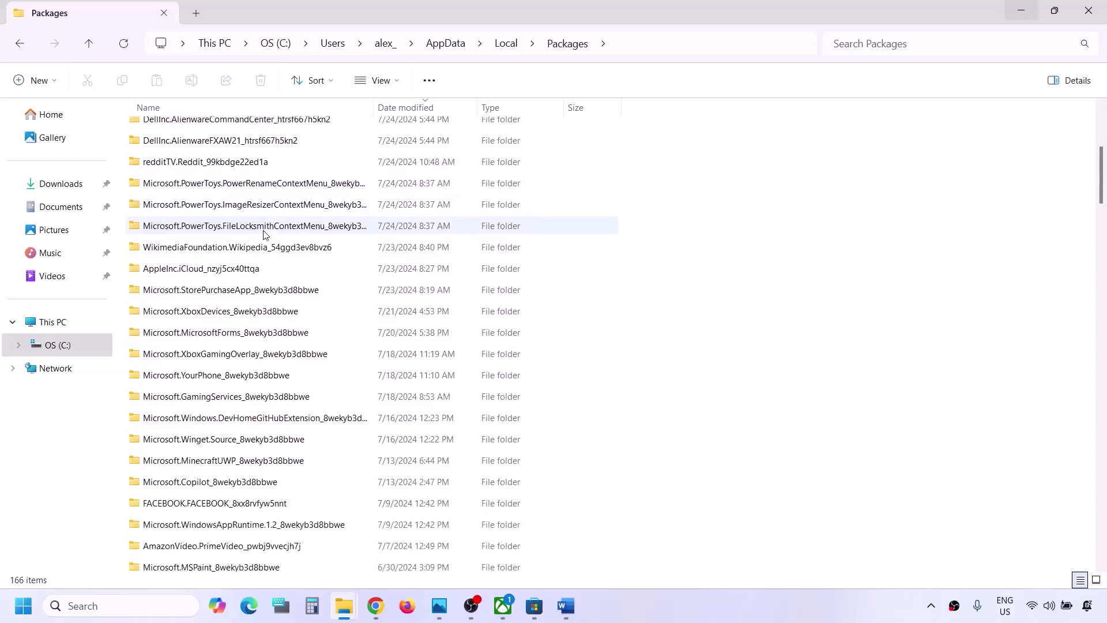
scroll(264, 233, "down", 1)
scroll(264, 232, "down", 4)
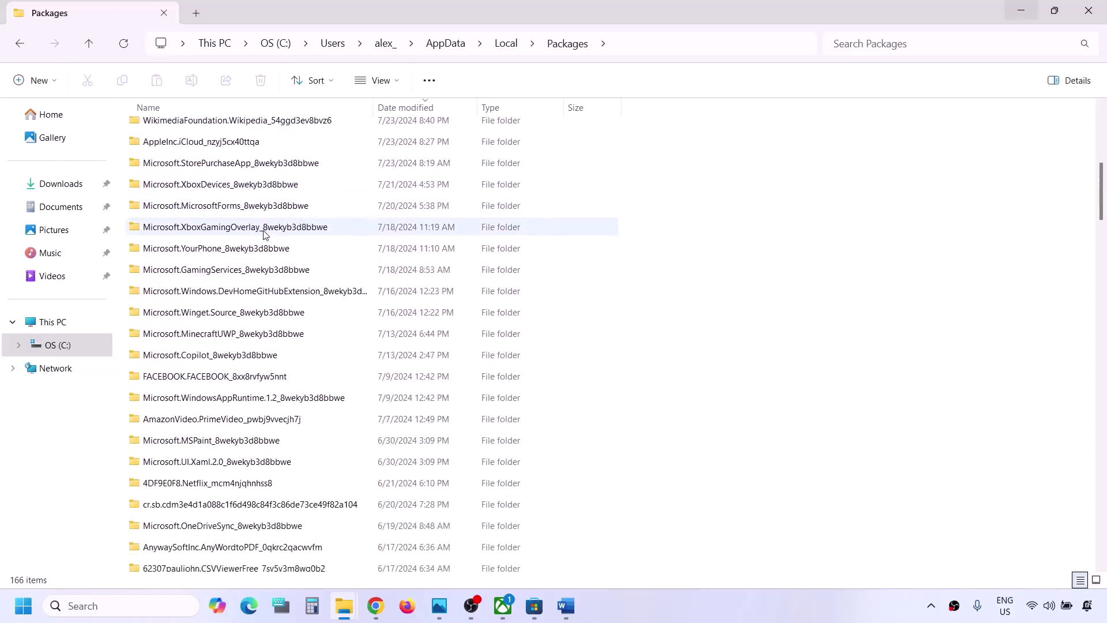
scroll(264, 233, "down", 5)
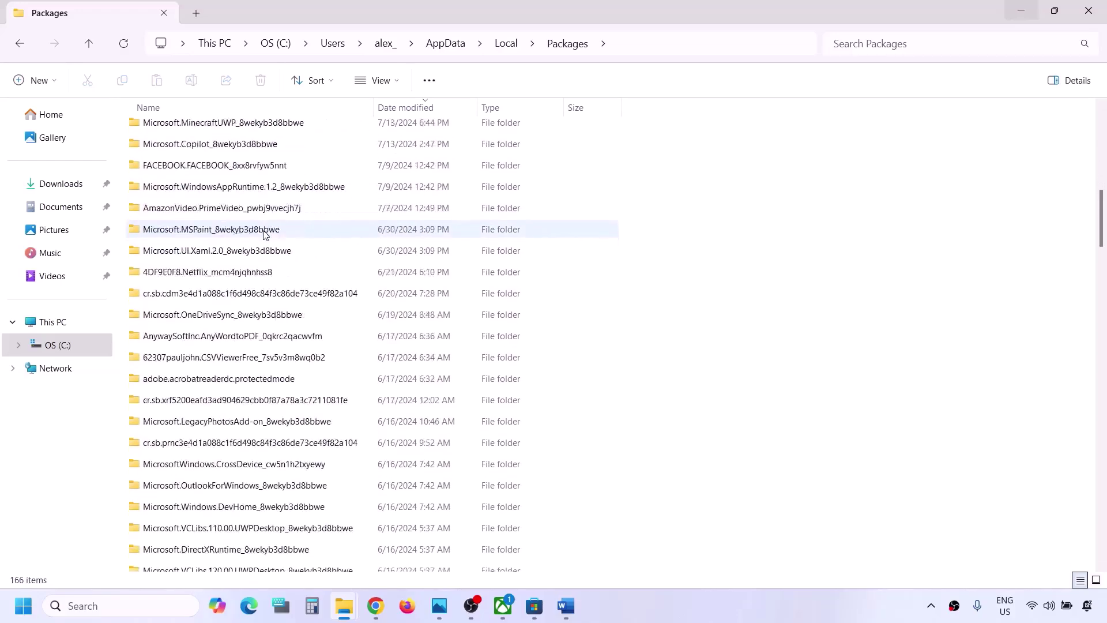
scroll(263, 233, "down", 3)
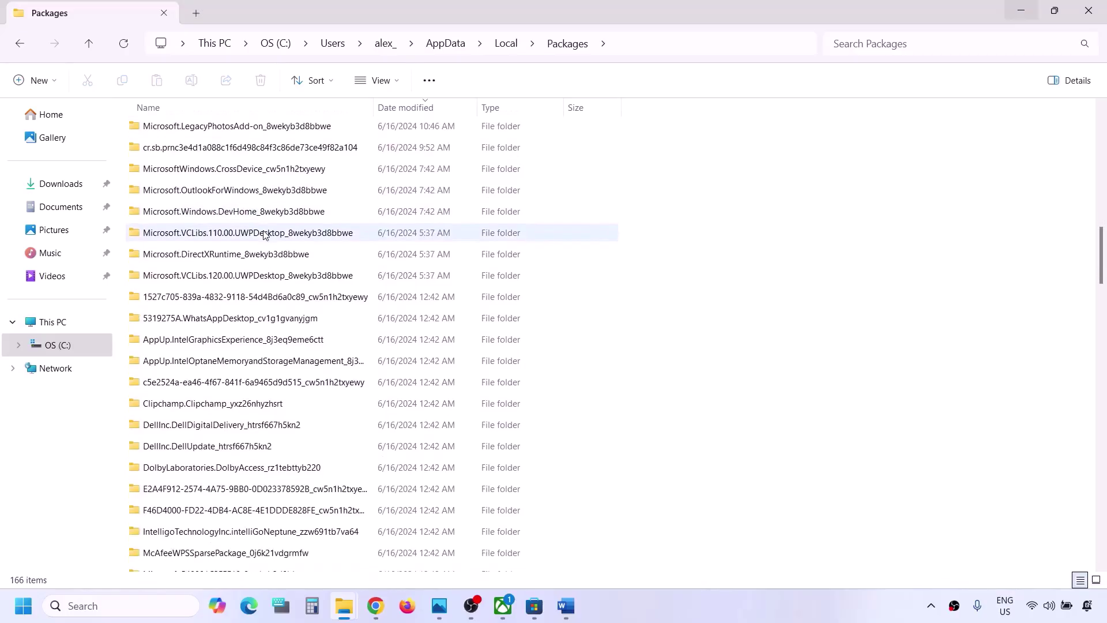
scroll(263, 233, "down", 4)
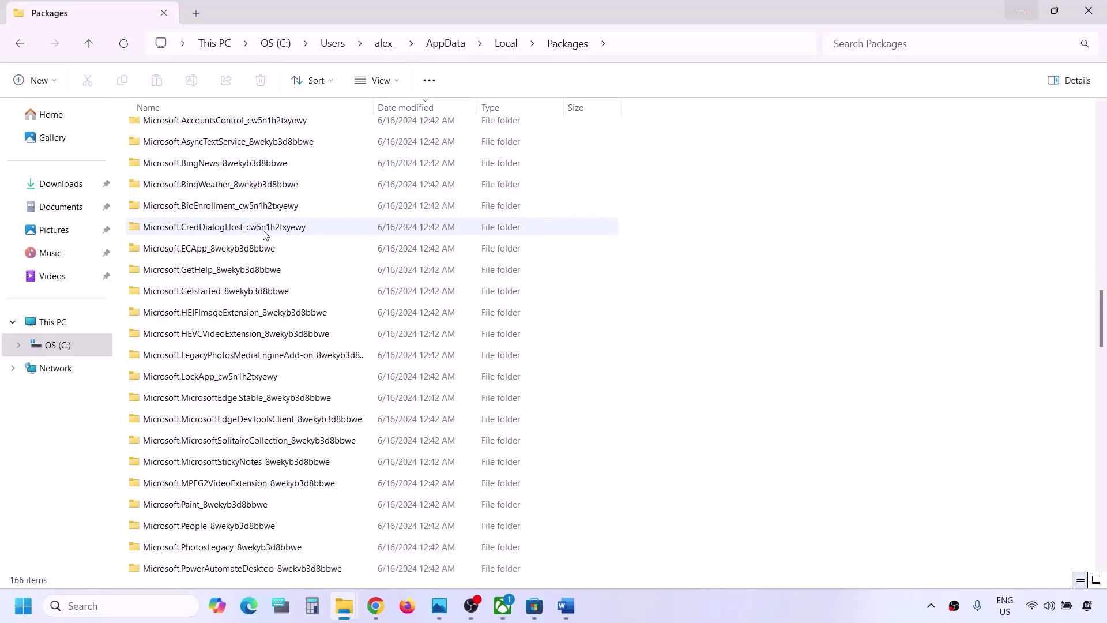
scroll(264, 233, "down", 4)
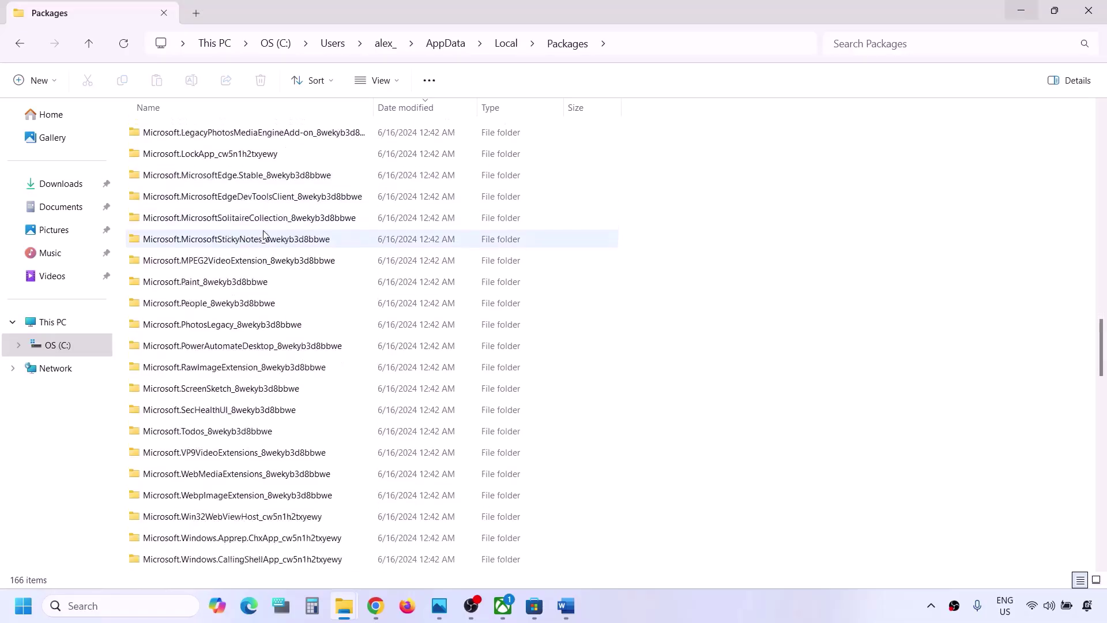
scroll(264, 233, "down", 6)
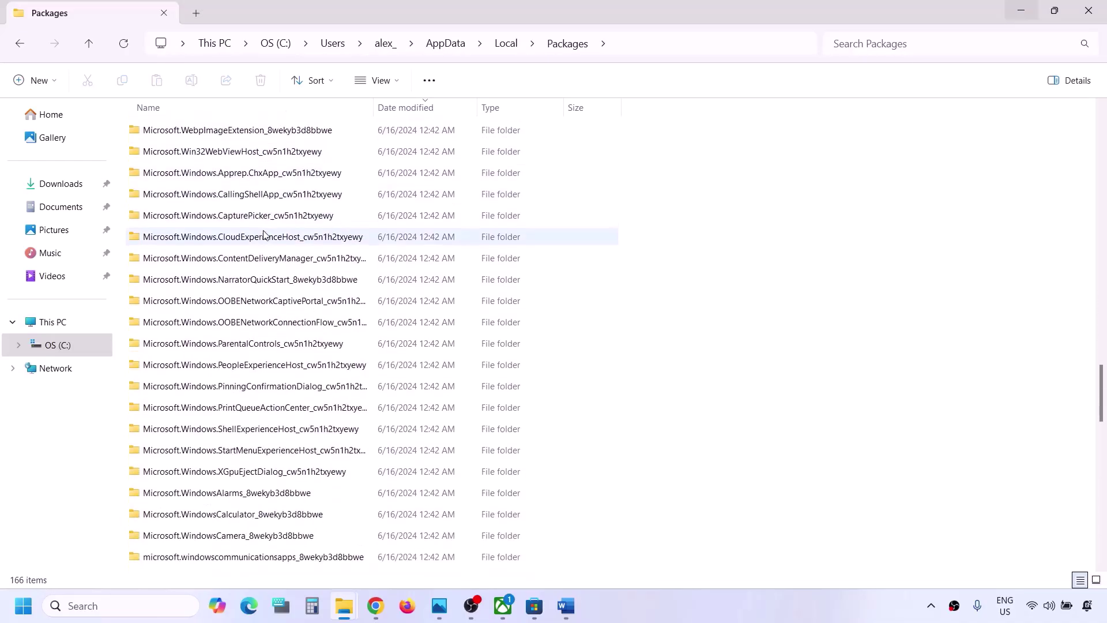
scroll(263, 233, "down", 4)
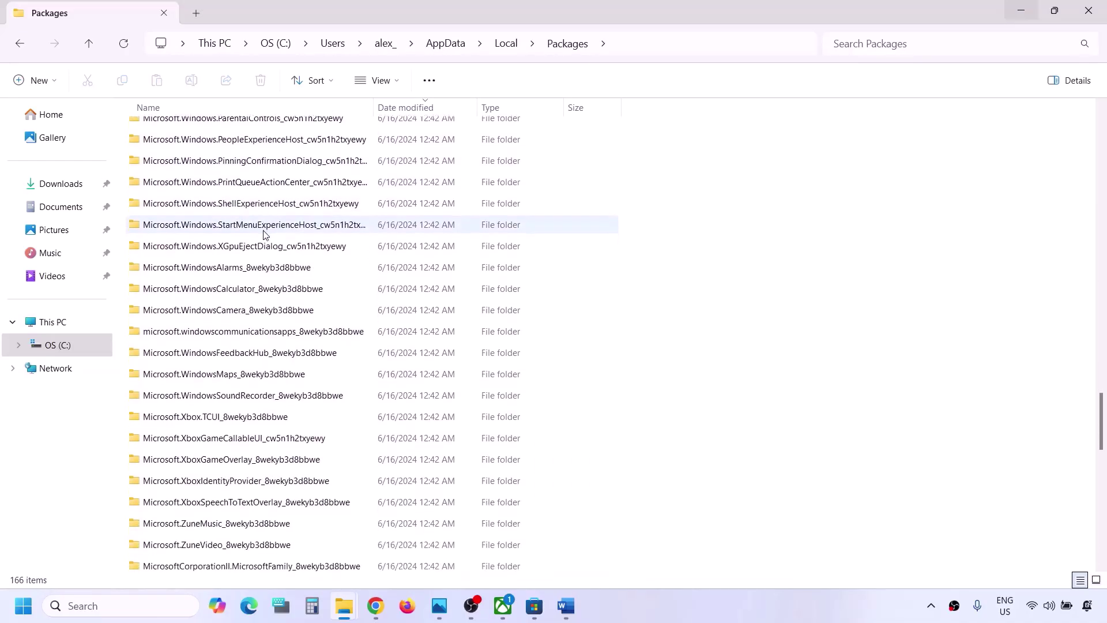
left_click(243, 480)
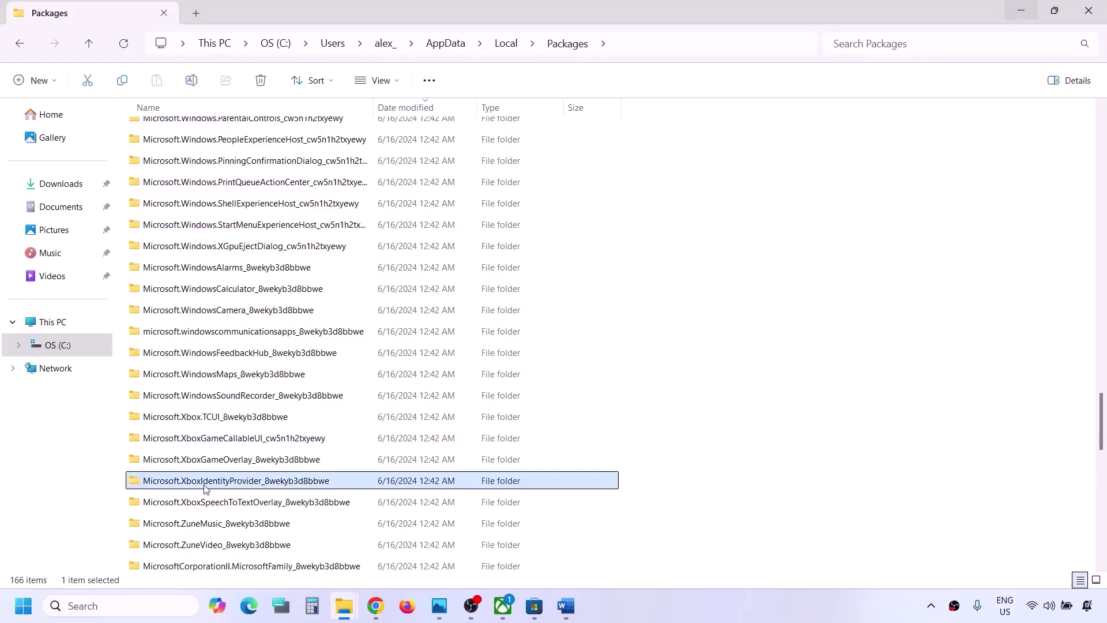
Navigate into Microsoft.XboxIdentityProvider_8wekyb3d8bbwe > AC > TokenBroker
double_click(281, 482)
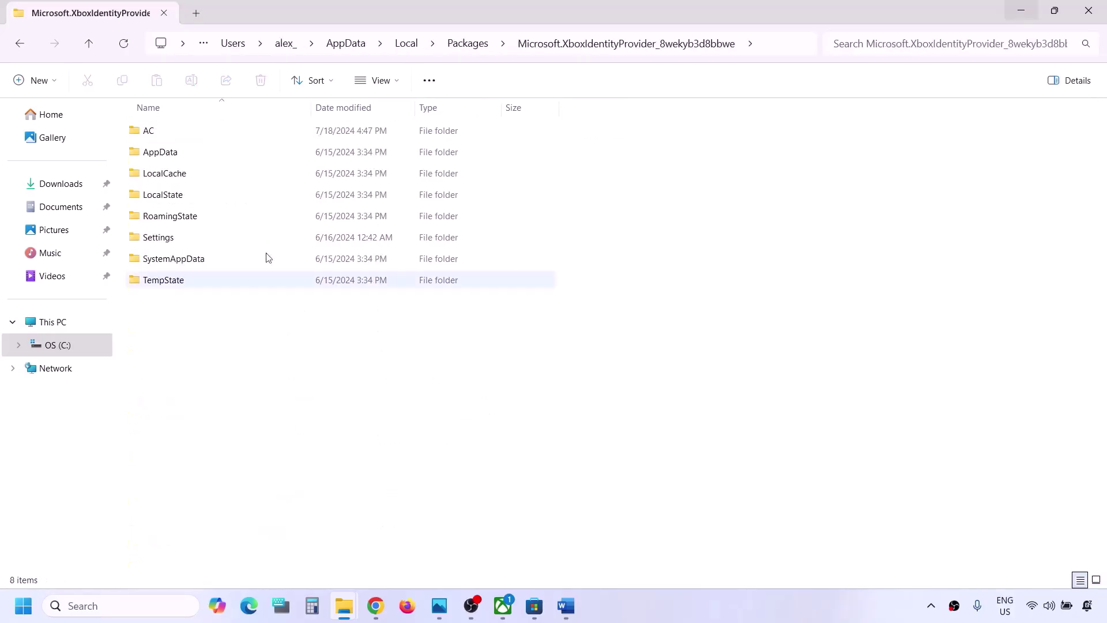
left_click(181, 136)
double_click(192, 136)
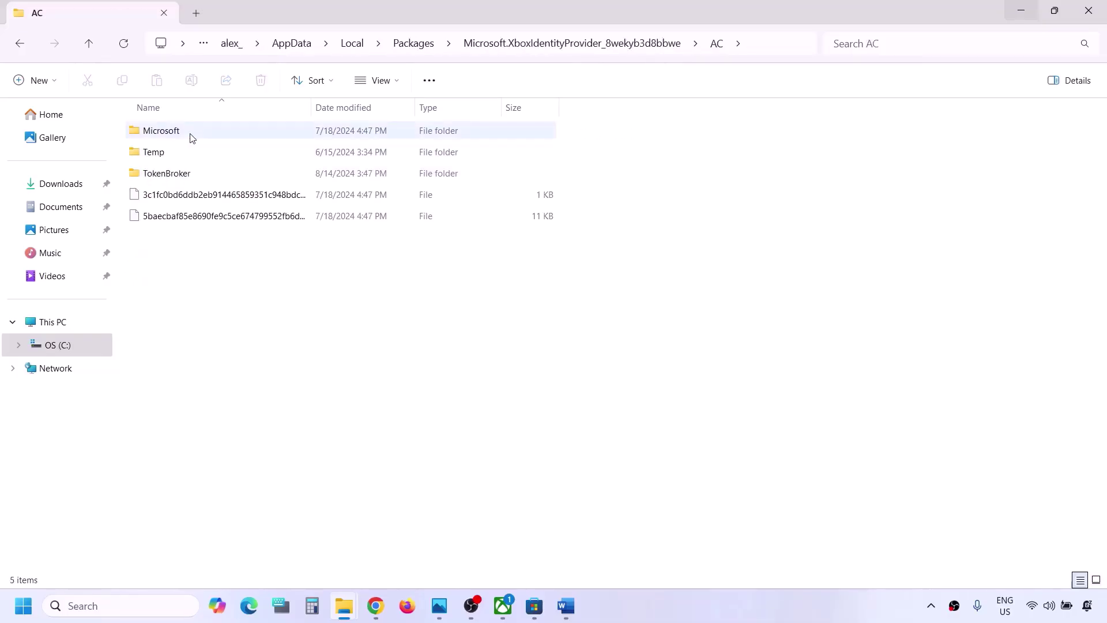
left_click(179, 174)
double_click(197, 177)
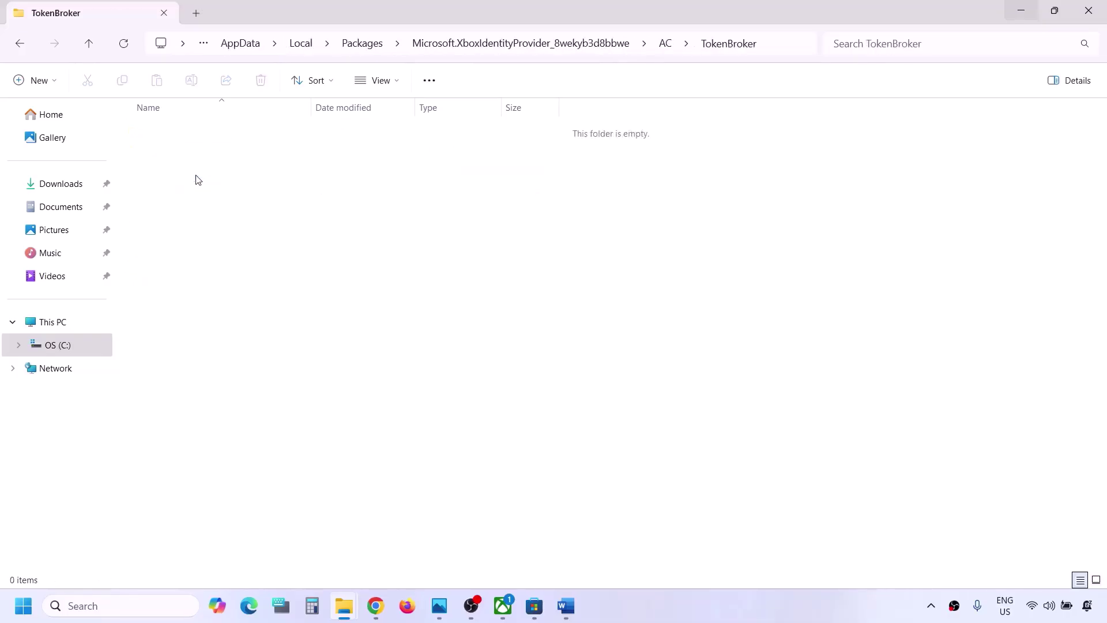
Select the Cache and Accounts folders in TokenBroker and delete them
left_click_drag(449, 291, 122, 99)
left_click(660, 611)
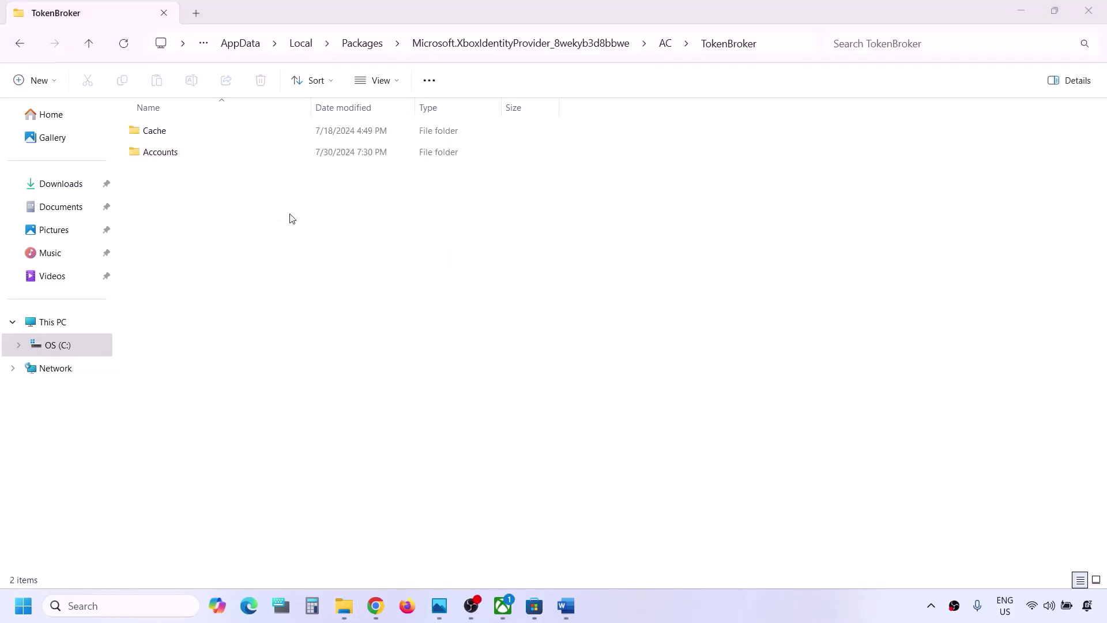
left_click_drag(290, 218, 164, 110)
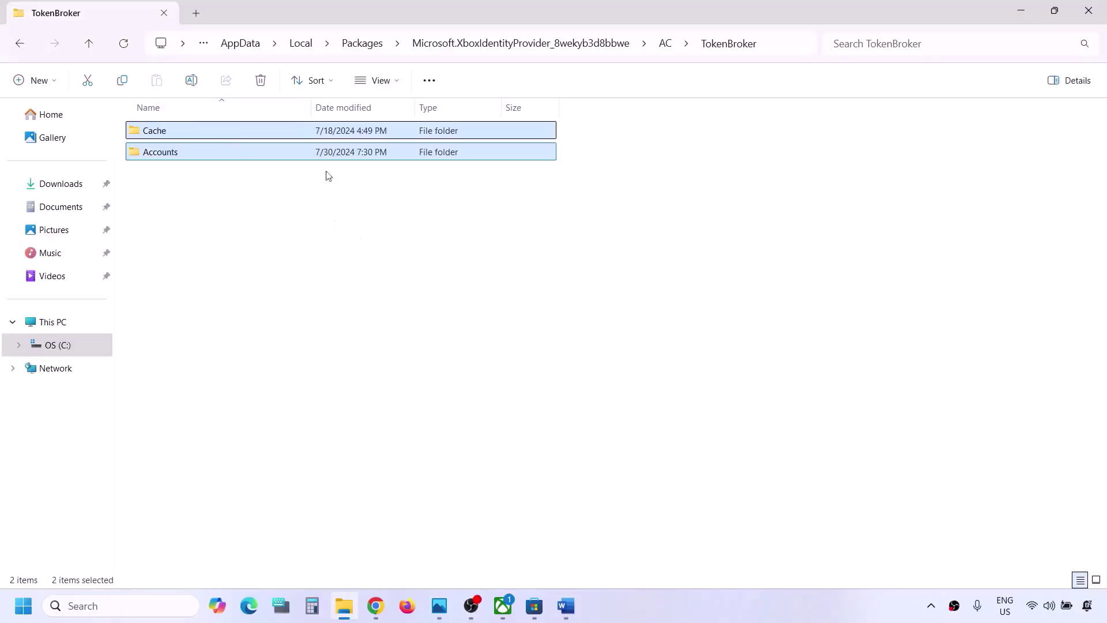
right_click(332, 132)
left_click(435, 146)
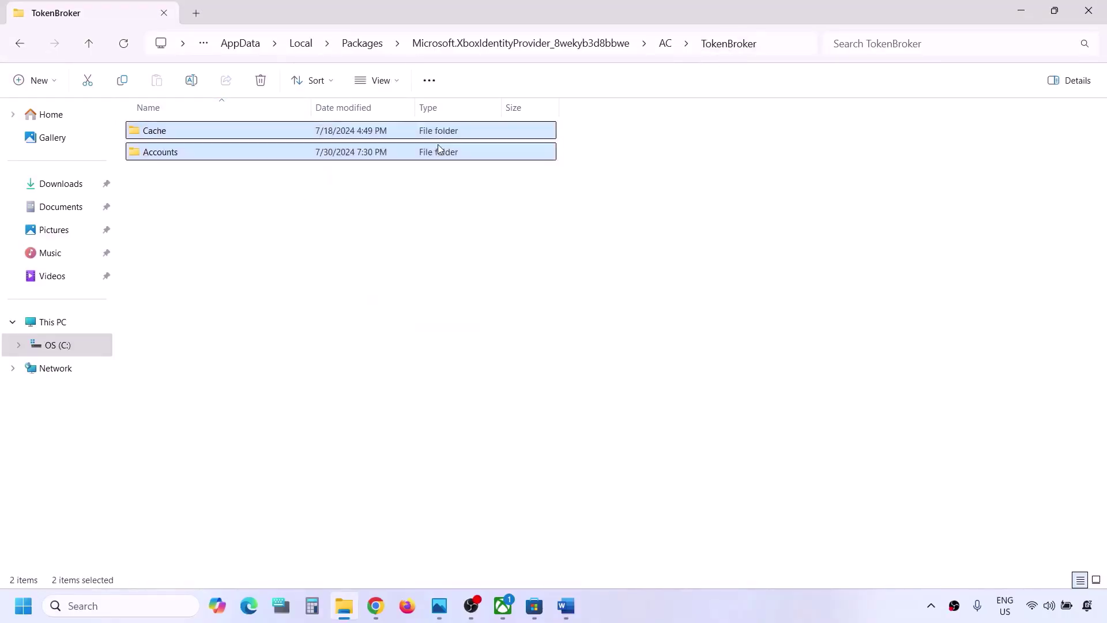
Maximize the Word guide, highlight the Step 6 heading on automatic sign-in, then open Settings
left_click(566, 605)
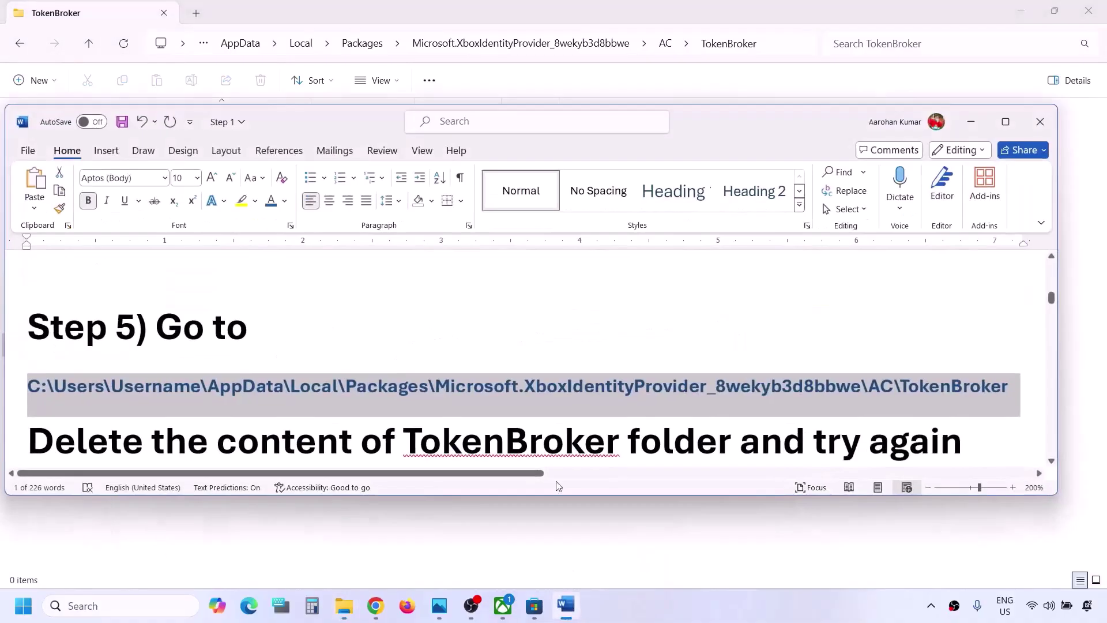
scroll(392, 372, "down", 2)
scroll(392, 372, "down", 5)
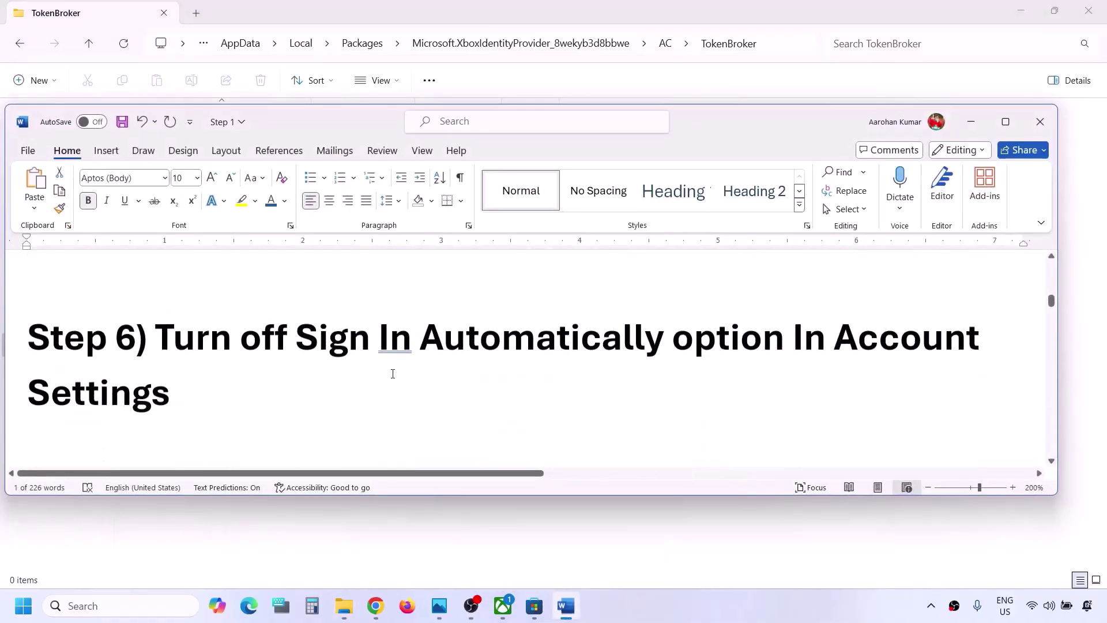
left_click(1005, 122)
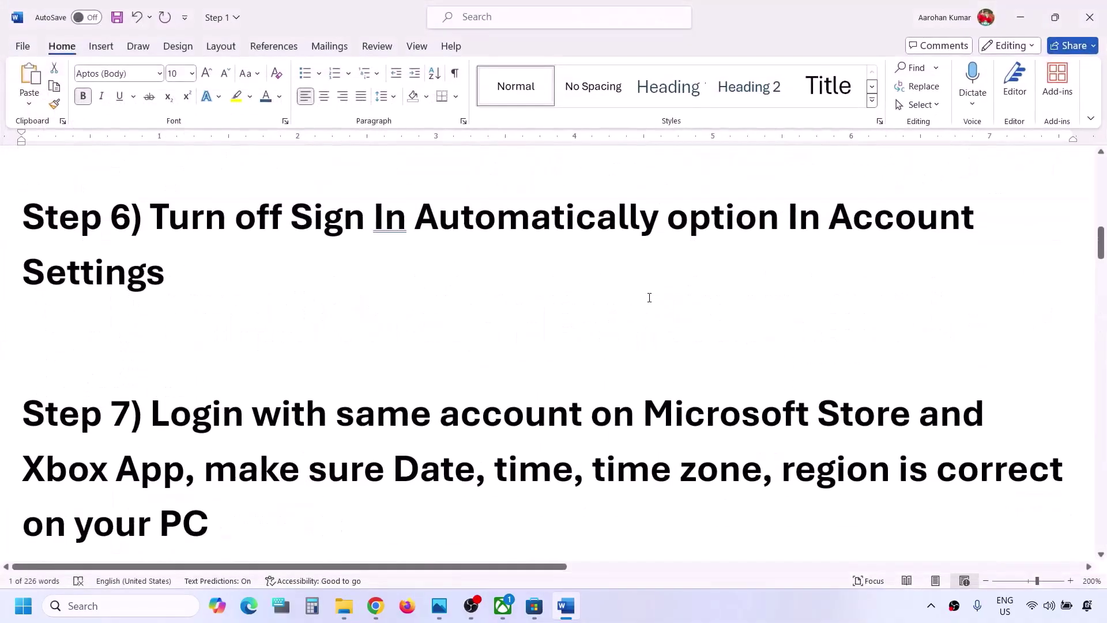
scroll(649, 298, "up", 5)
scroll(649, 299, "down", 3)
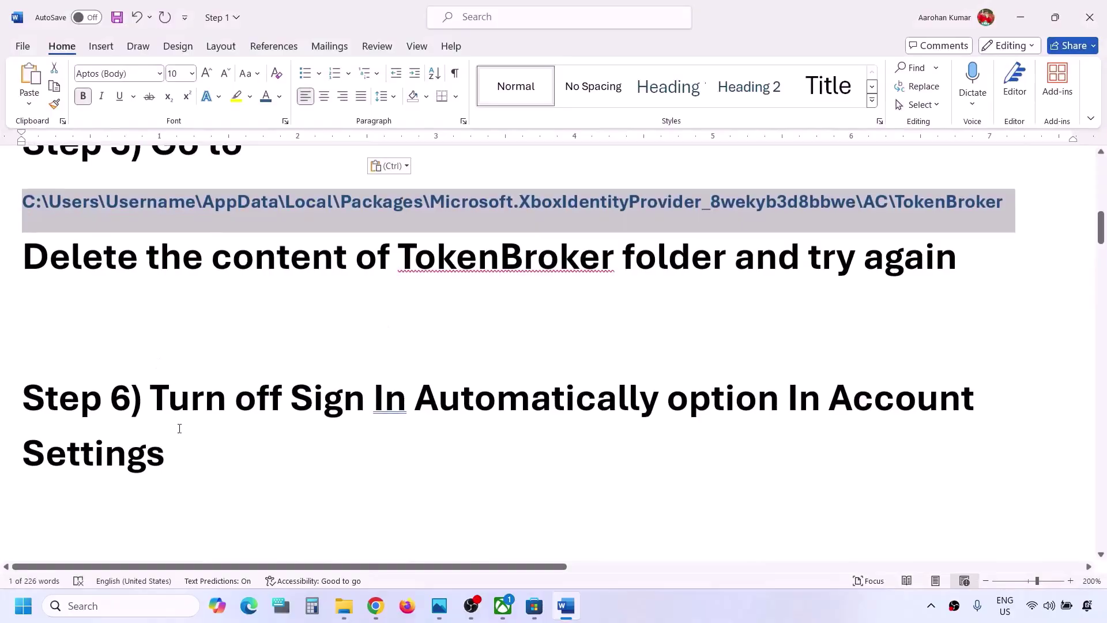
left_click_drag(177, 444, 23, 387)
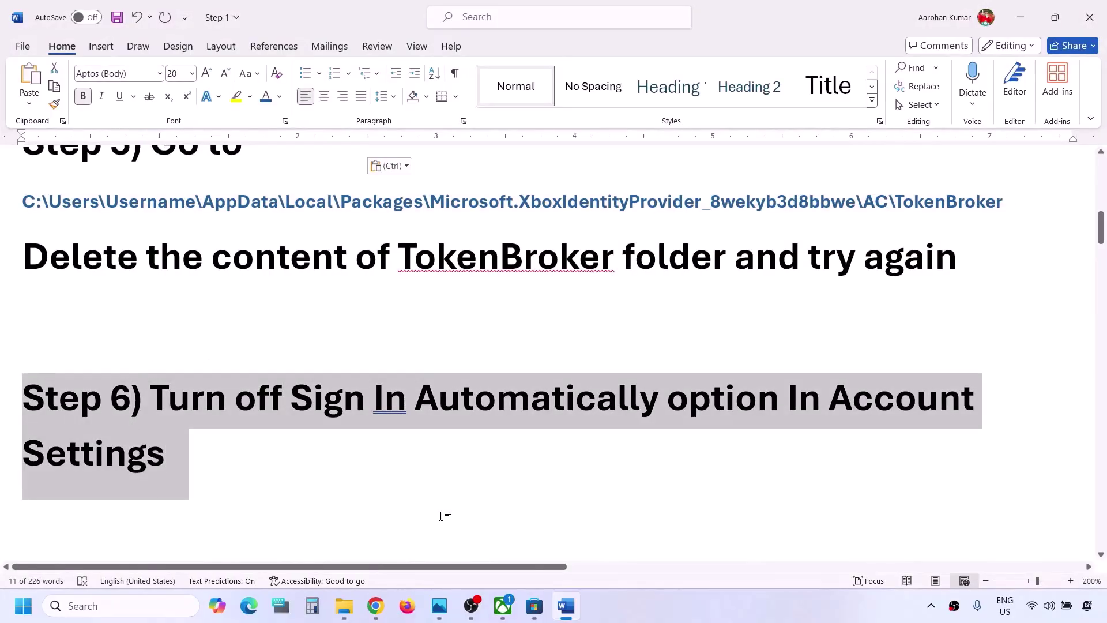
key("super+i")
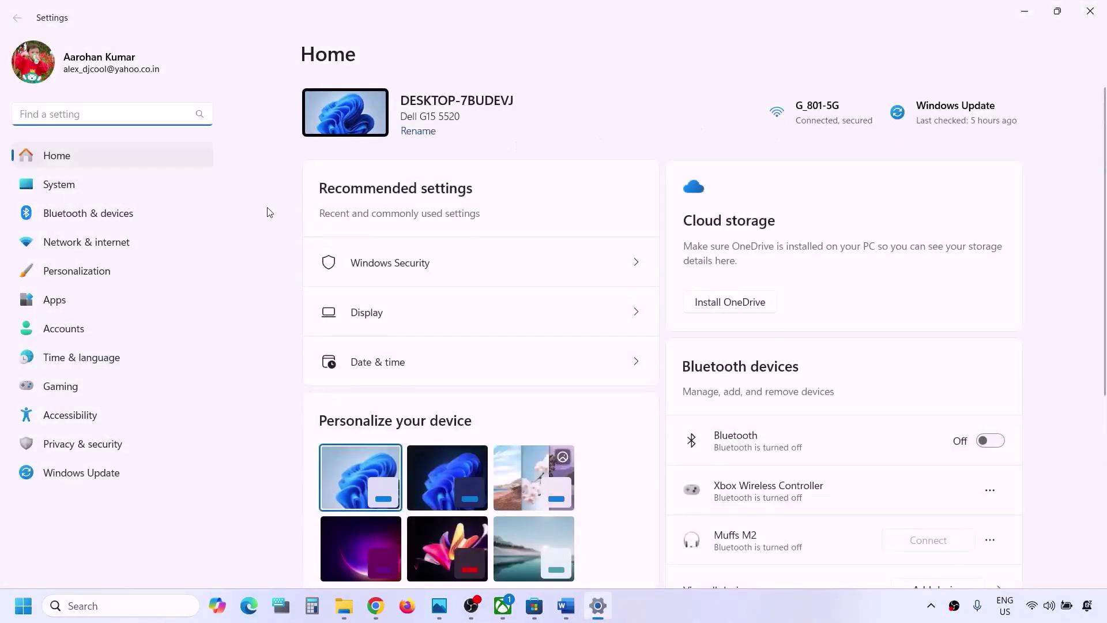
In Accounts > Sign-in options, toggle 'Use my sign-in info' on and back off, then close Settings
left_click(86, 328)
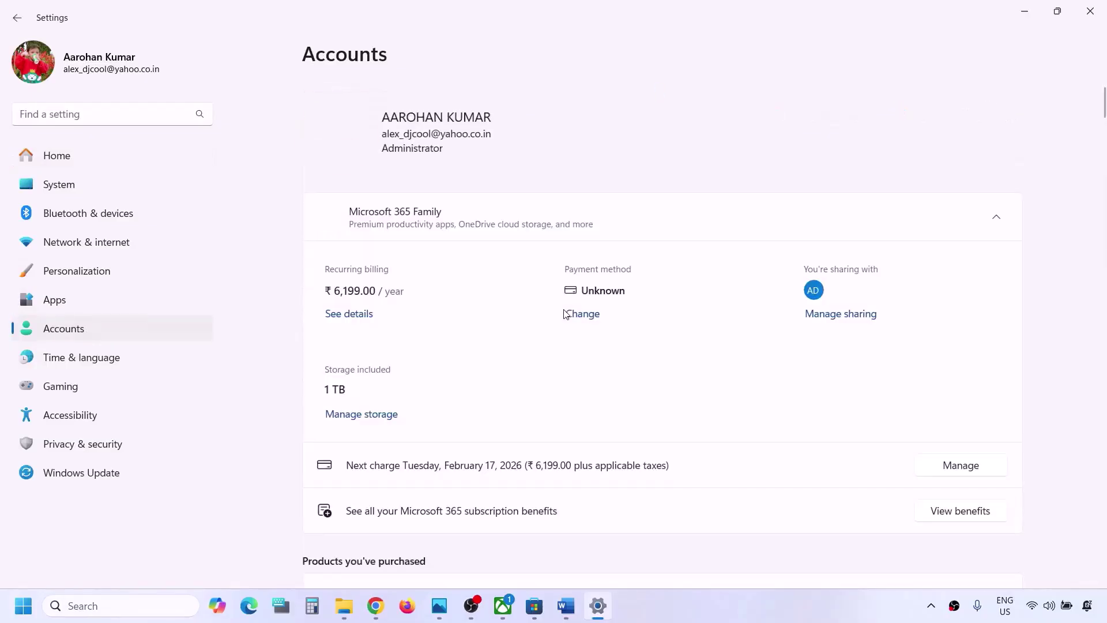
scroll(566, 314, "down", 5)
scroll(566, 314, "down", 5)
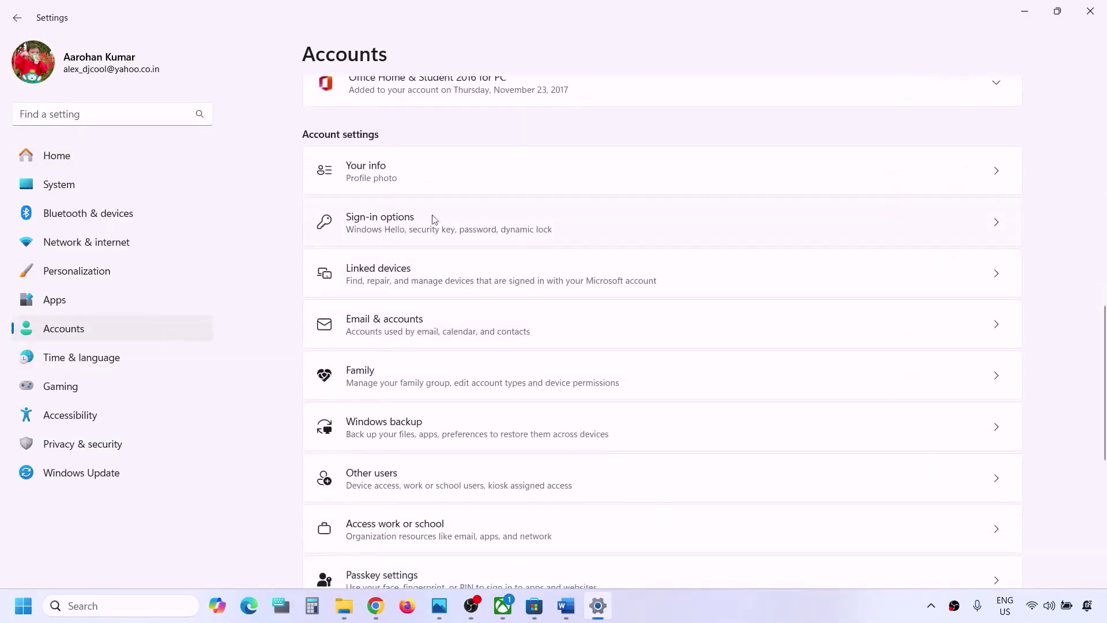
left_click(459, 228)
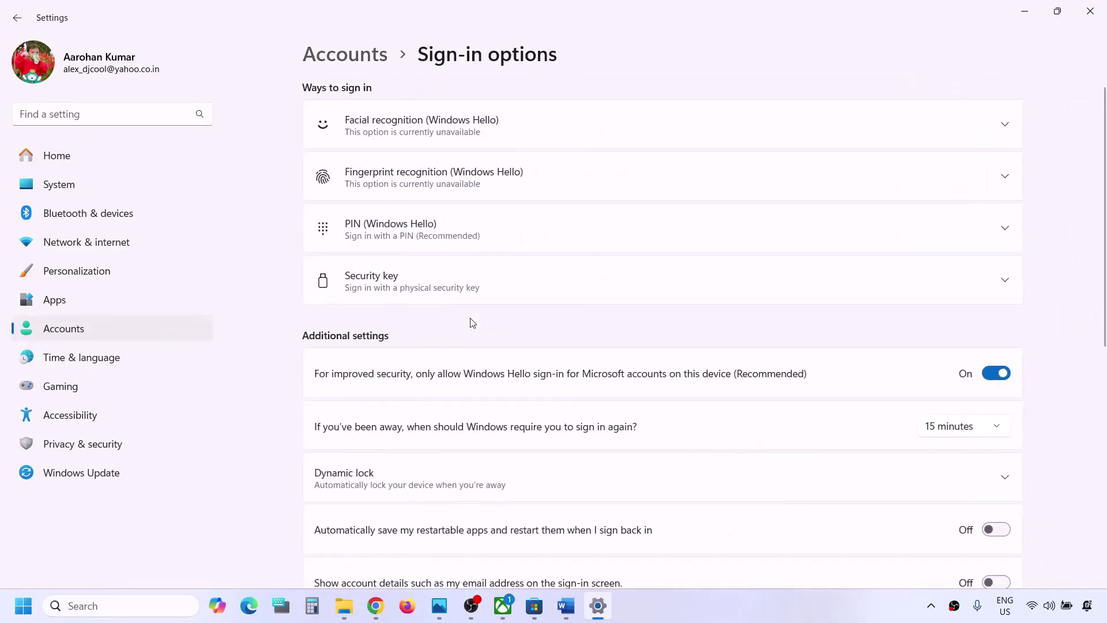
scroll(470, 321, "down", 3)
scroll(472, 323, "up", 1)
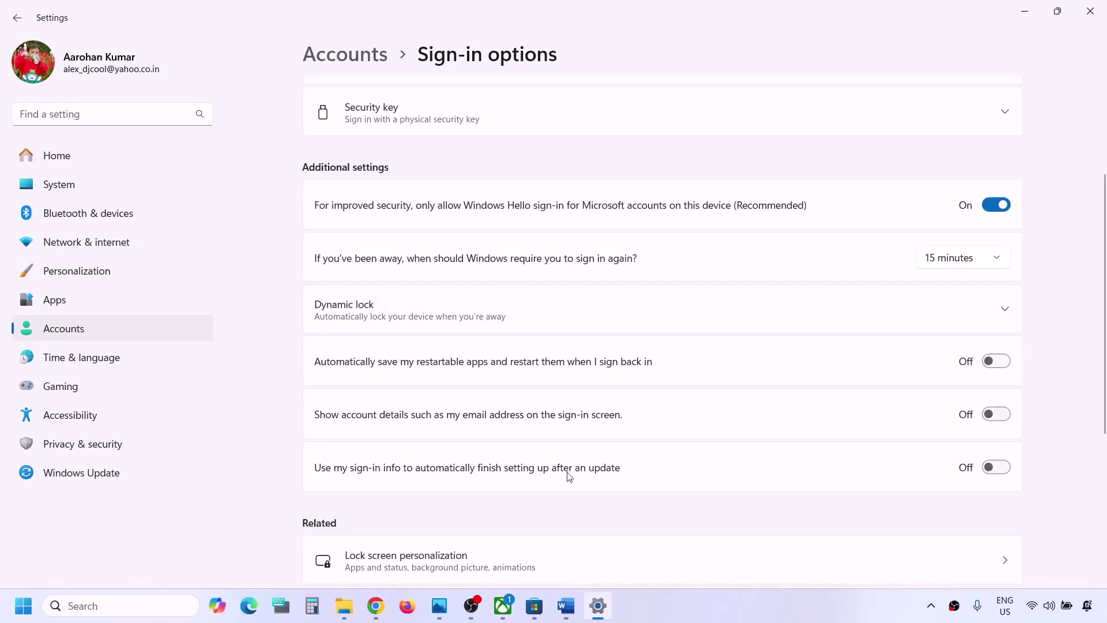
left_click(1000, 468)
left_click(990, 471)
left_click(1089, 11)
Highlight the Step 7 note about using one account in the Word guide
scroll(482, 308, "down", 2)
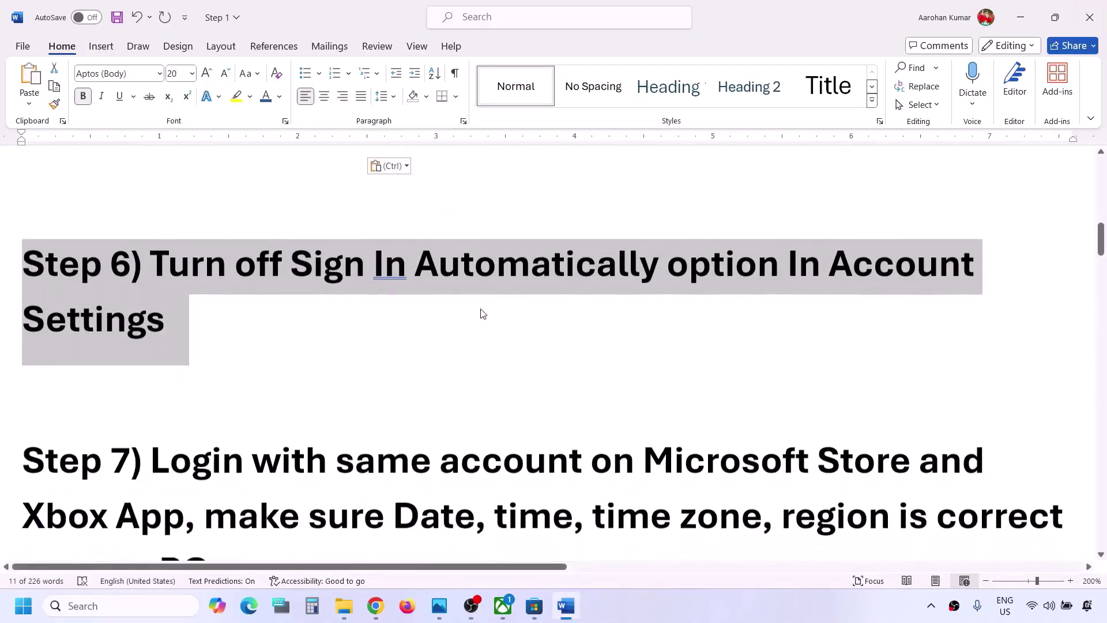
scroll(483, 313, "down", 2)
left_click_drag(157, 346, 180, 411)
Sign out of Microsoft Store and sign back in with the second listed account, entering the PIN
left_click(539, 611)
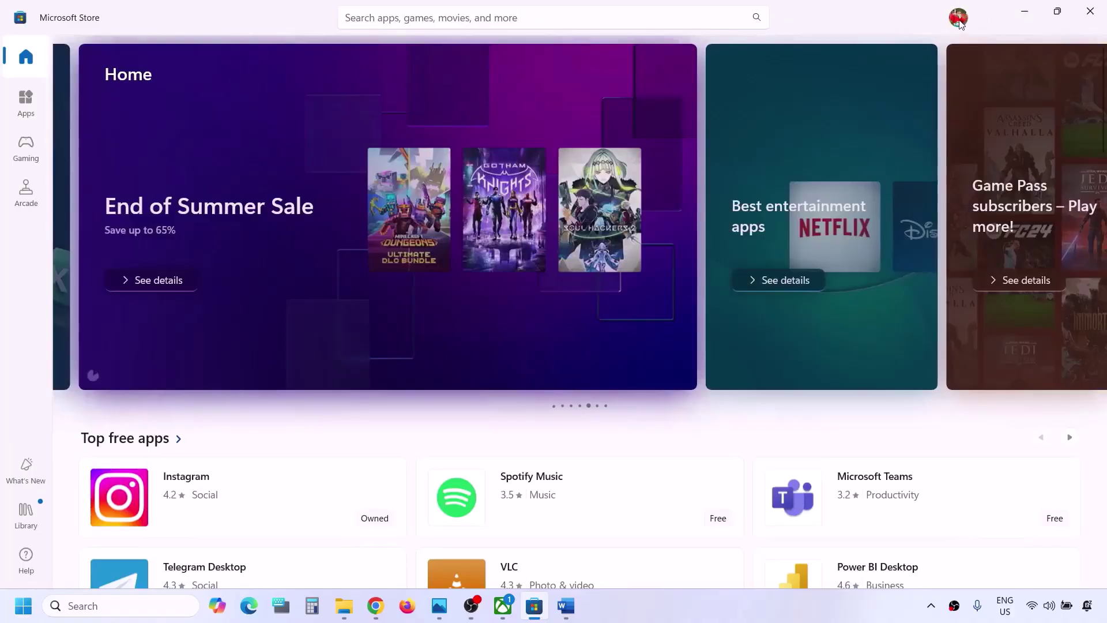
left_click(958, 19)
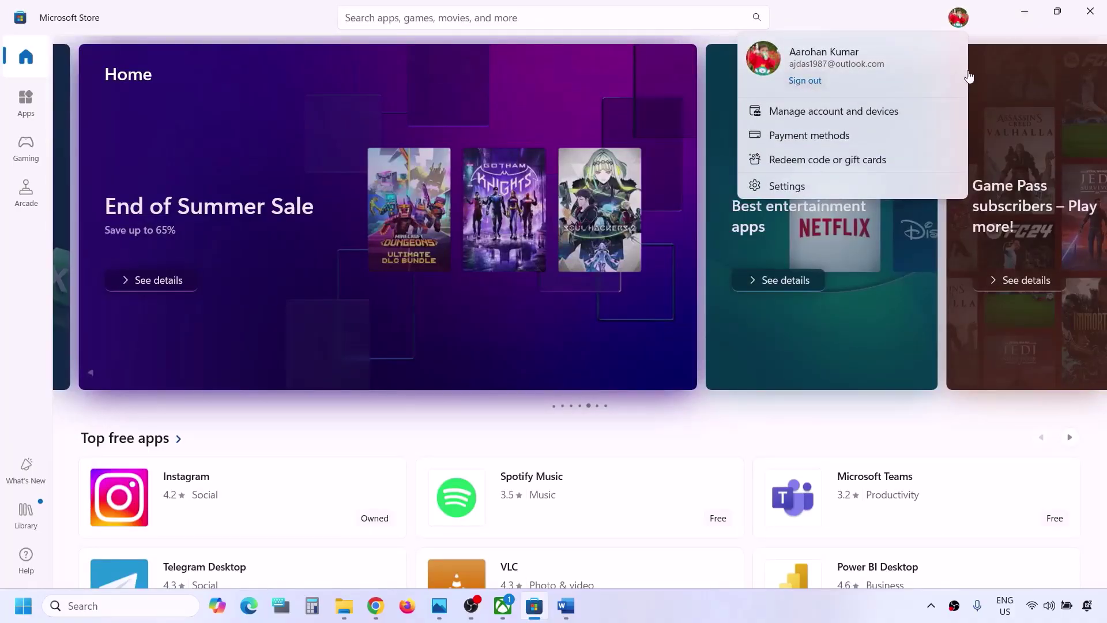
left_click(804, 80)
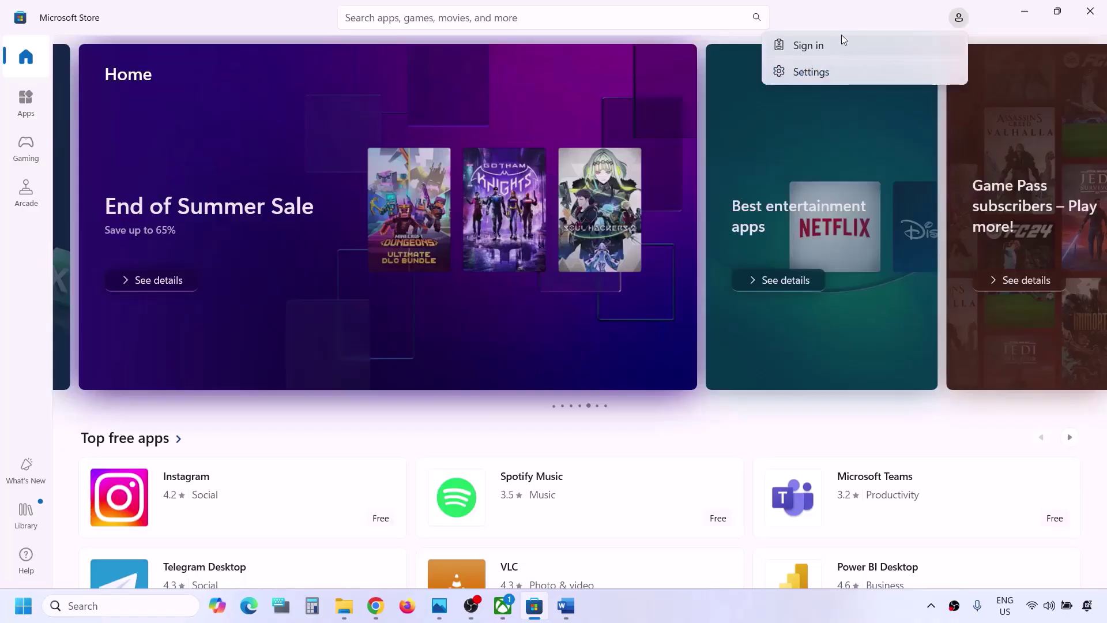
left_click(837, 44)
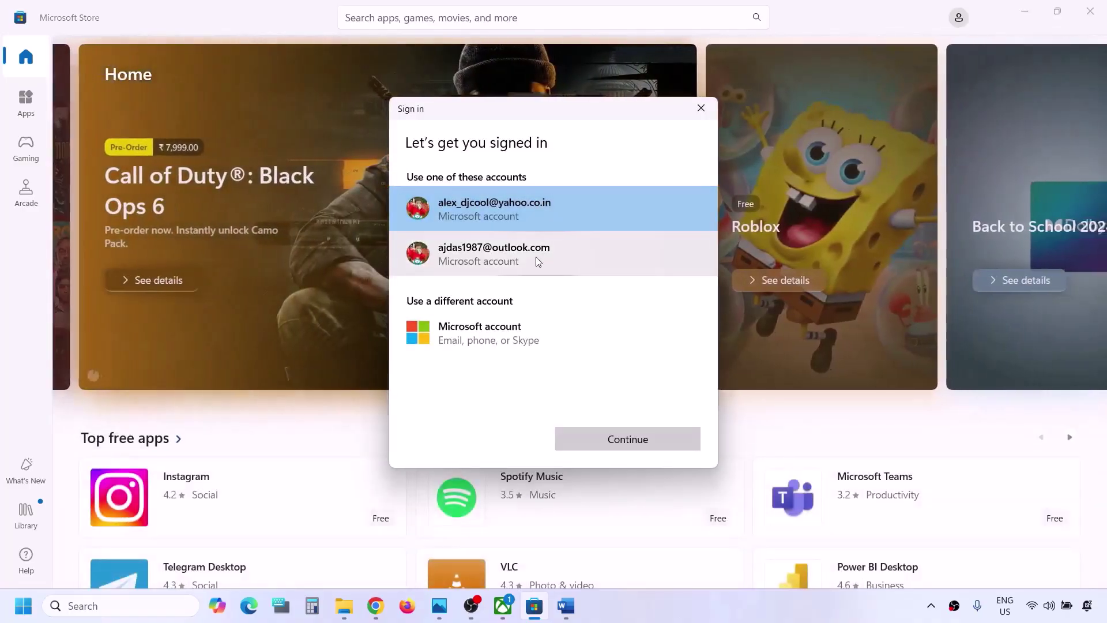
left_click(505, 262)
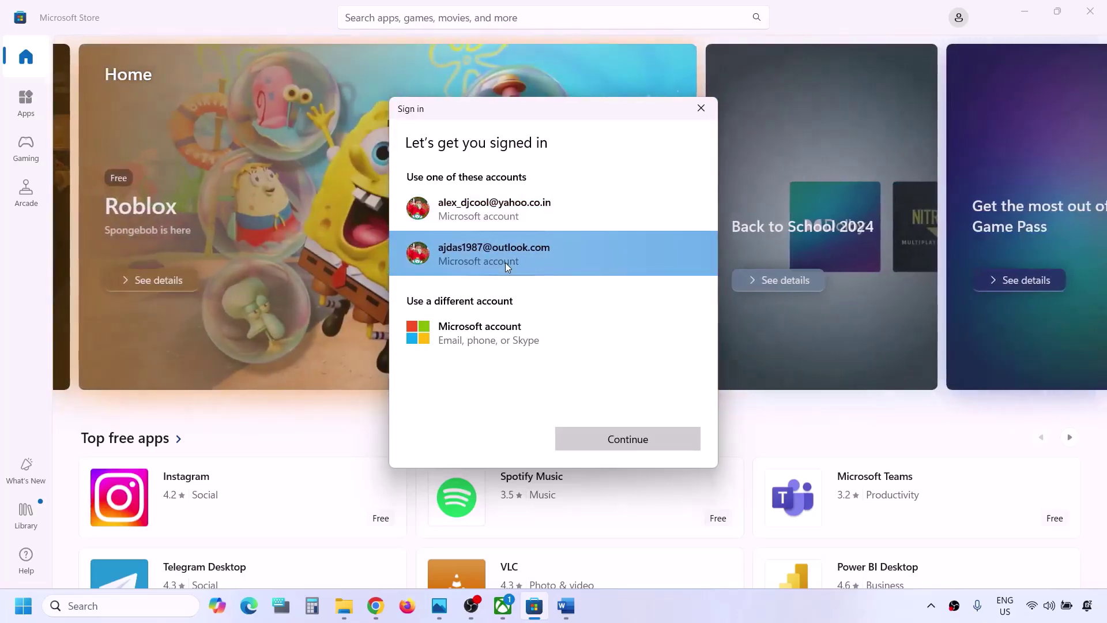
left_click(658, 437)
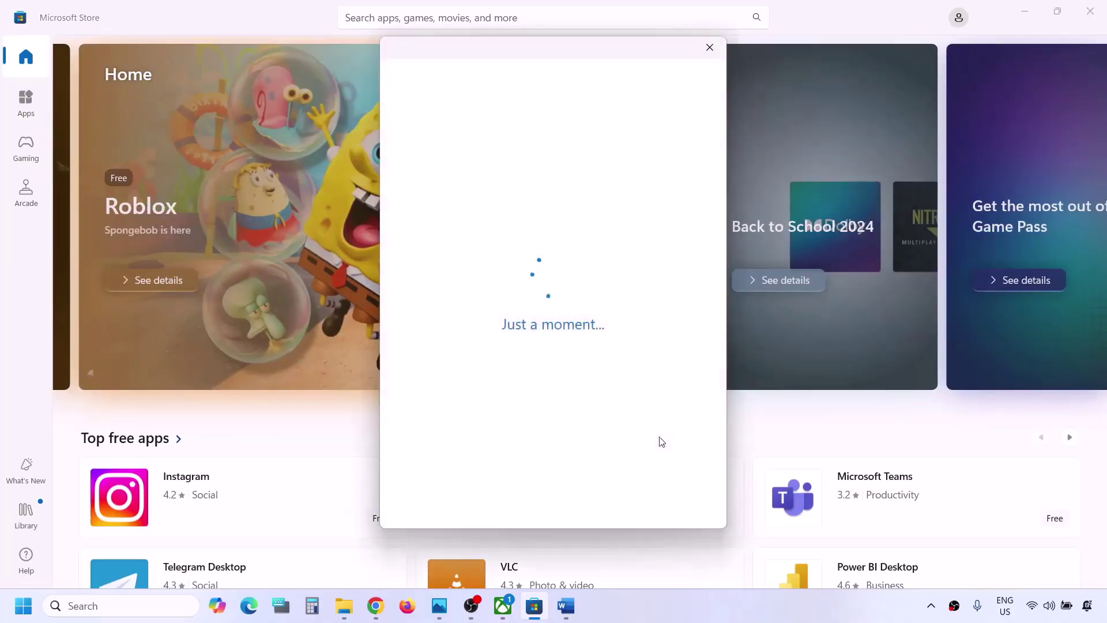
type("****")
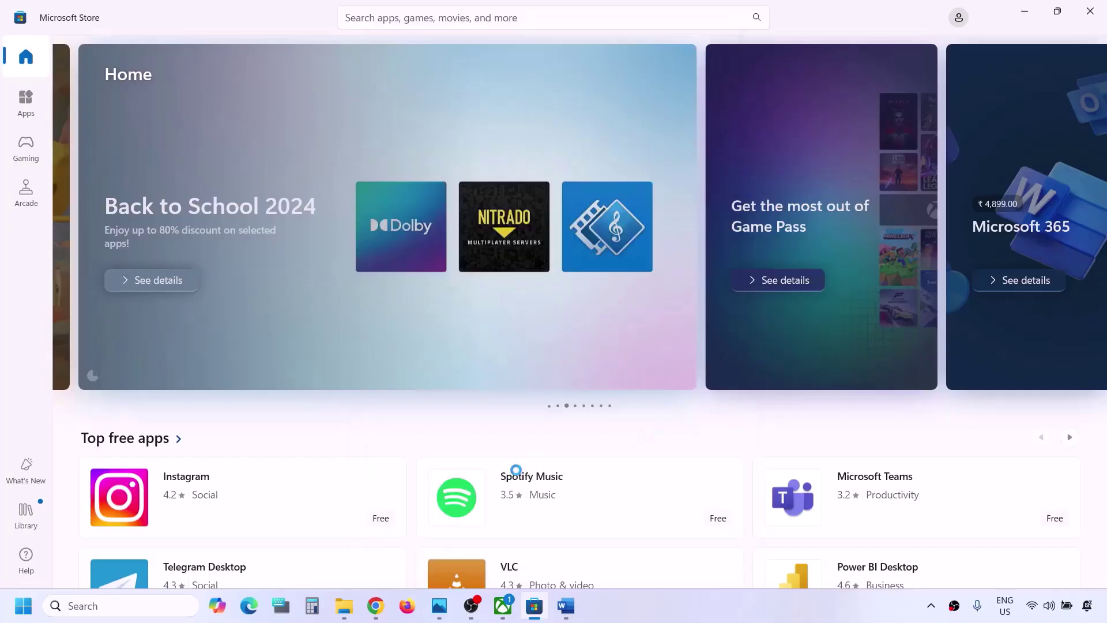
Sign out of the Xbox app and sign in again with the same second Microsoft account
left_click(503, 611)
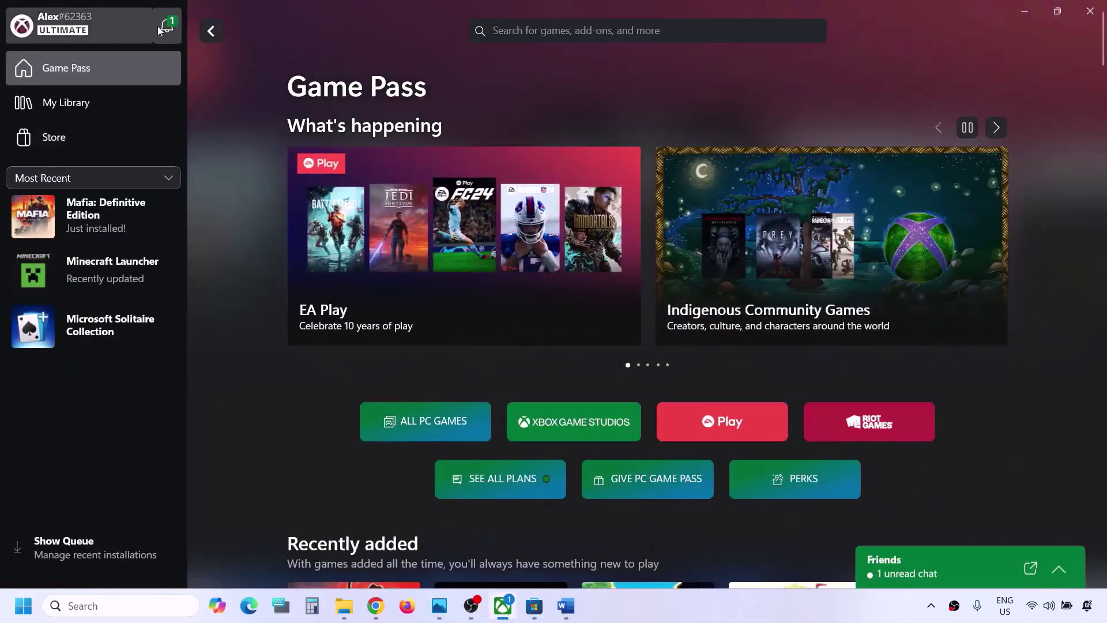
left_click(72, 30)
left_click(60, 280)
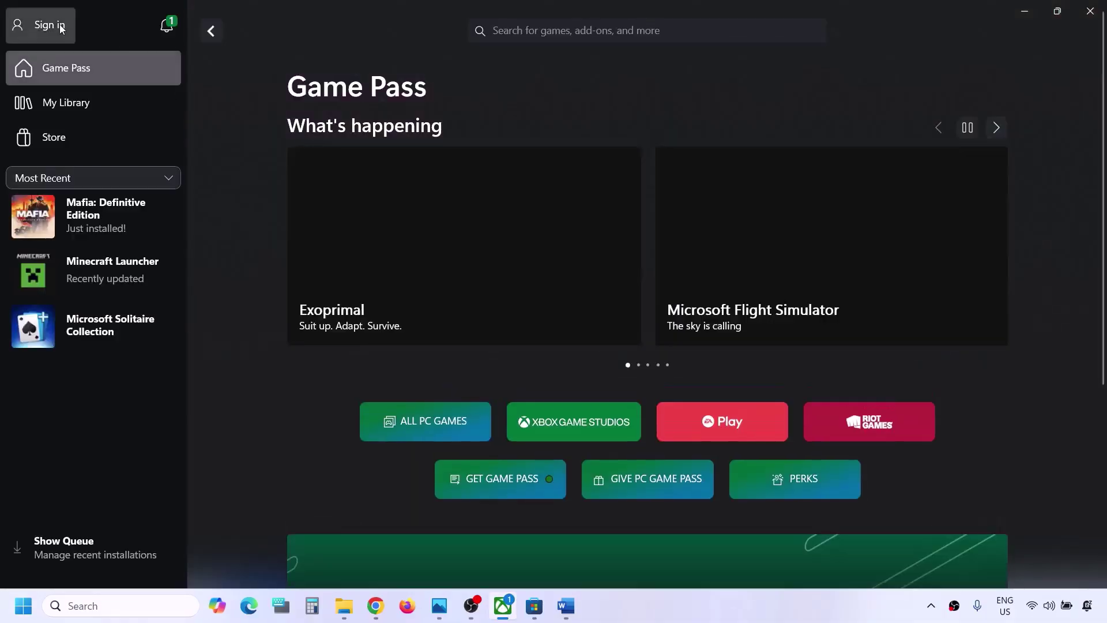
left_click(60, 24)
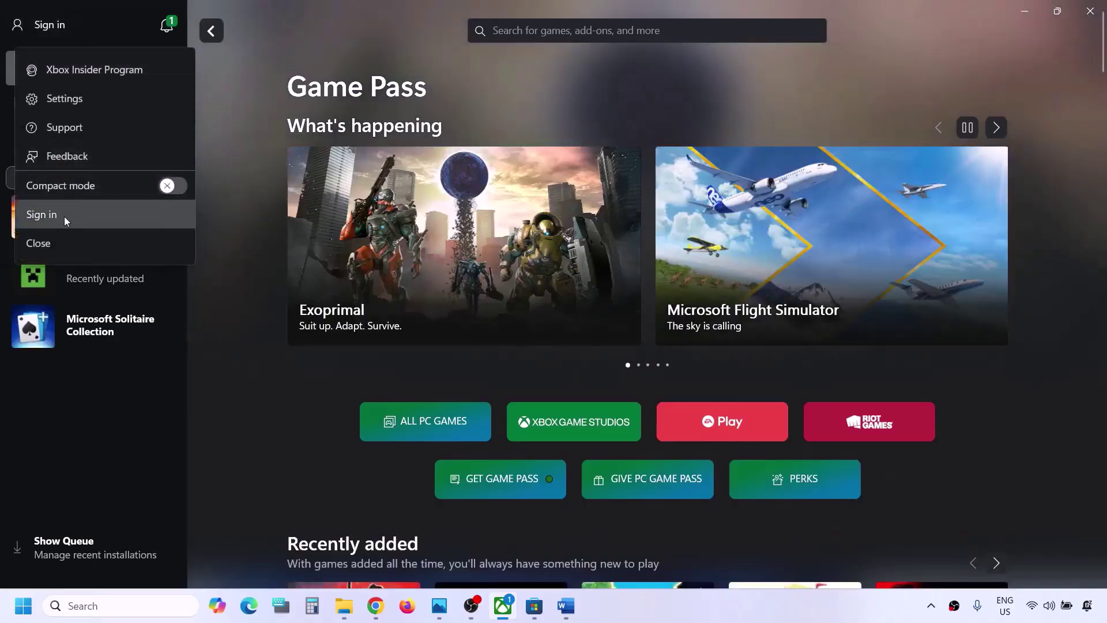
left_click(62, 222)
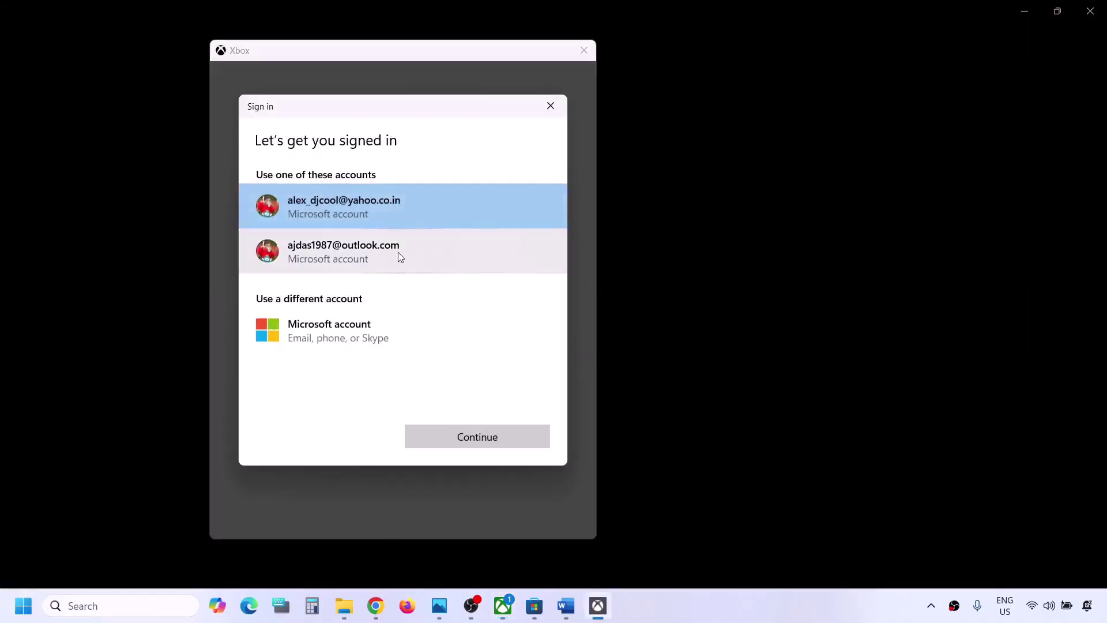
left_click(400, 256)
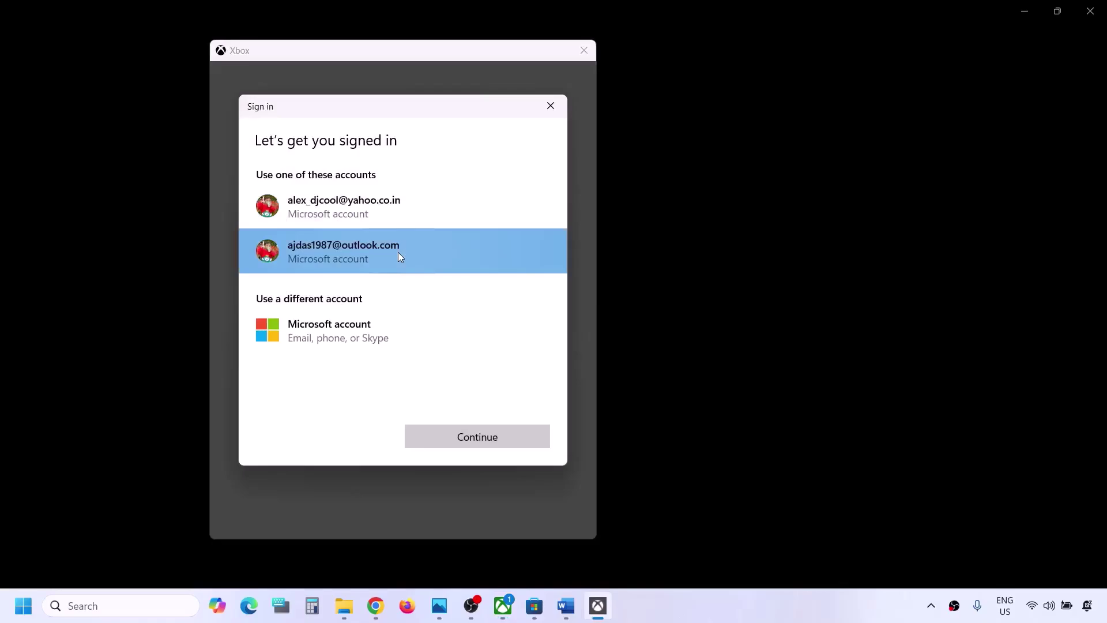
left_click(482, 439)
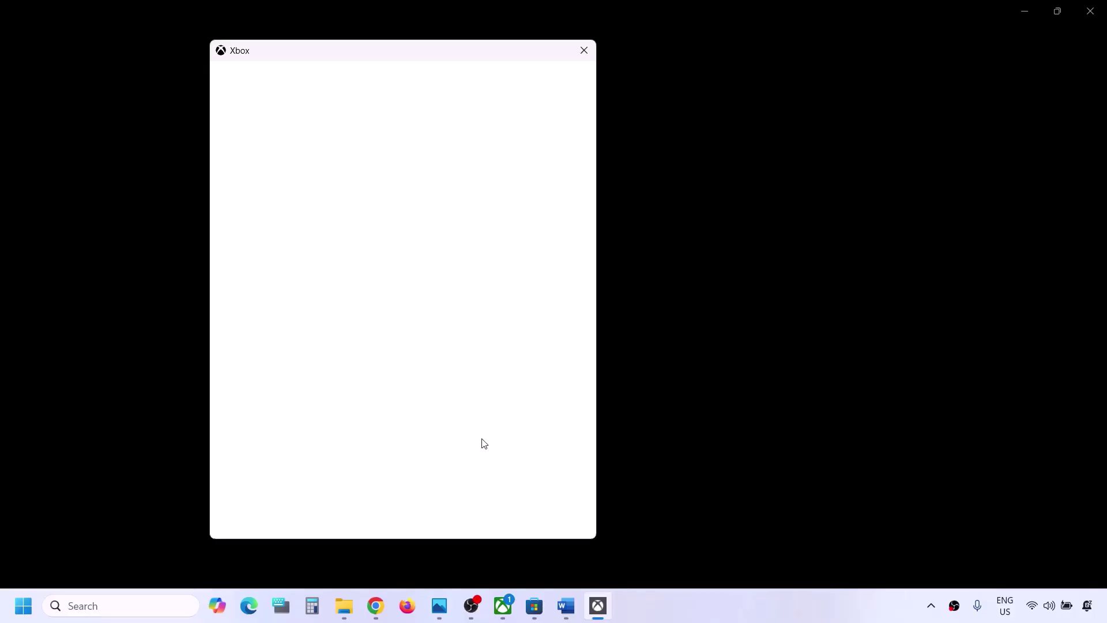
Accept the Xbox welcome-back screen, then highlight Word's Step 7 date, time and region reminder
left_click(402, 516)
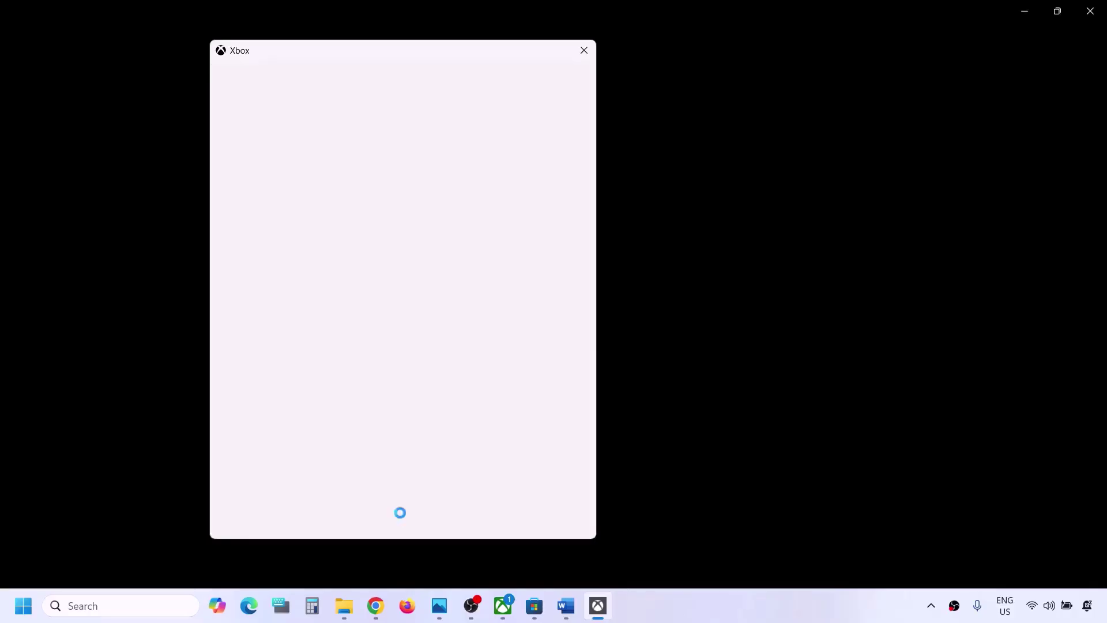
left_click(566, 605)
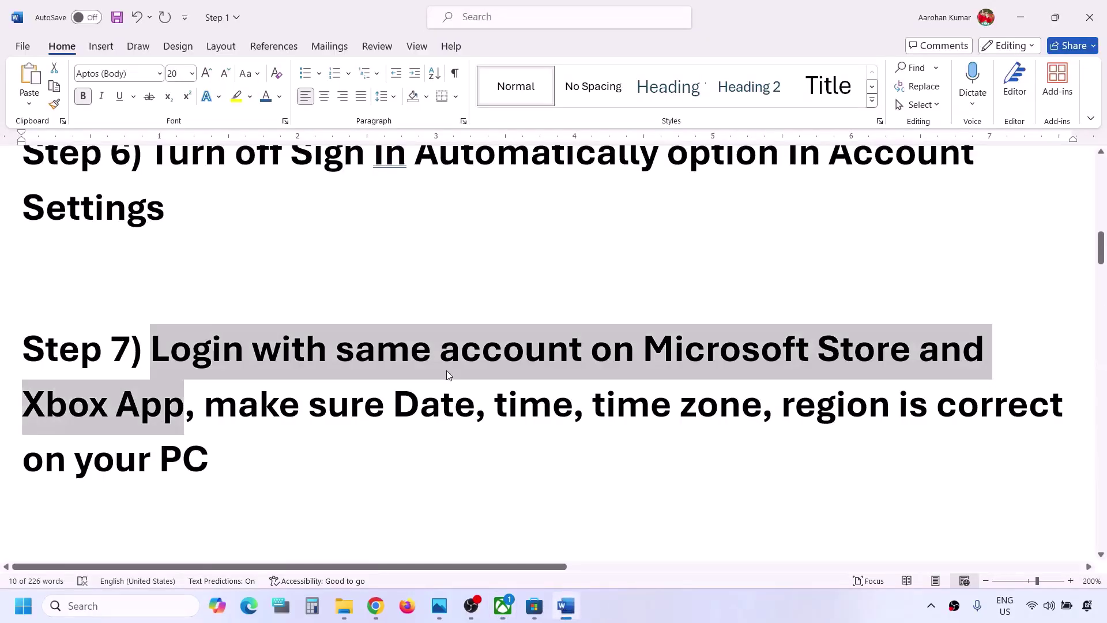
left_click_drag(206, 412, 629, 441)
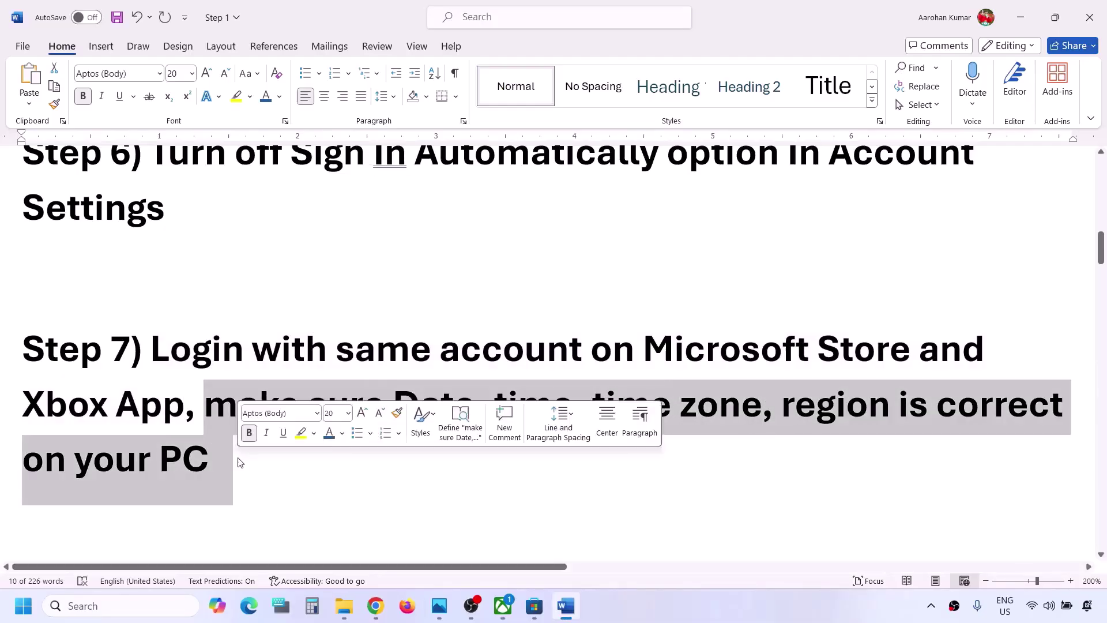
Open Settings from Start and review the Date & time page under Time & language
left_click(23, 605)
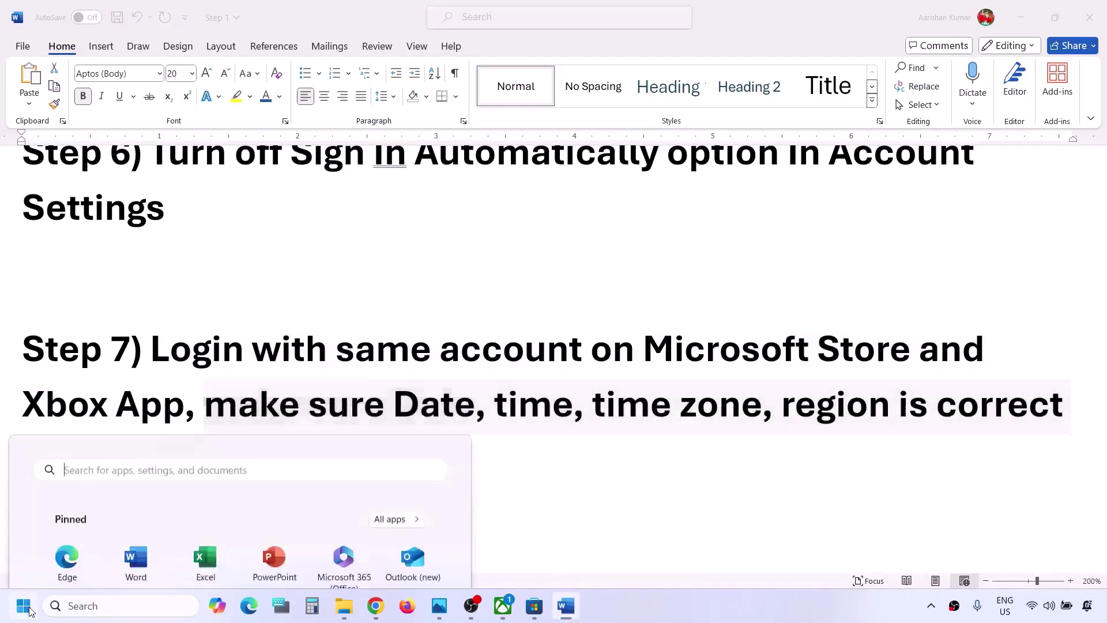
left_click(333, 245)
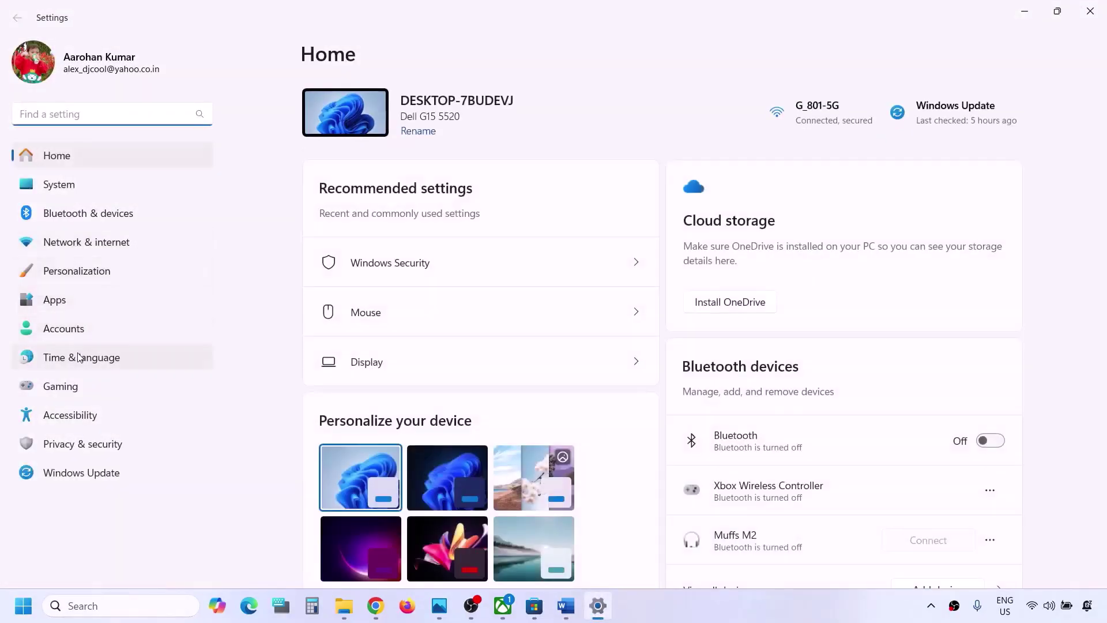
left_click(105, 359)
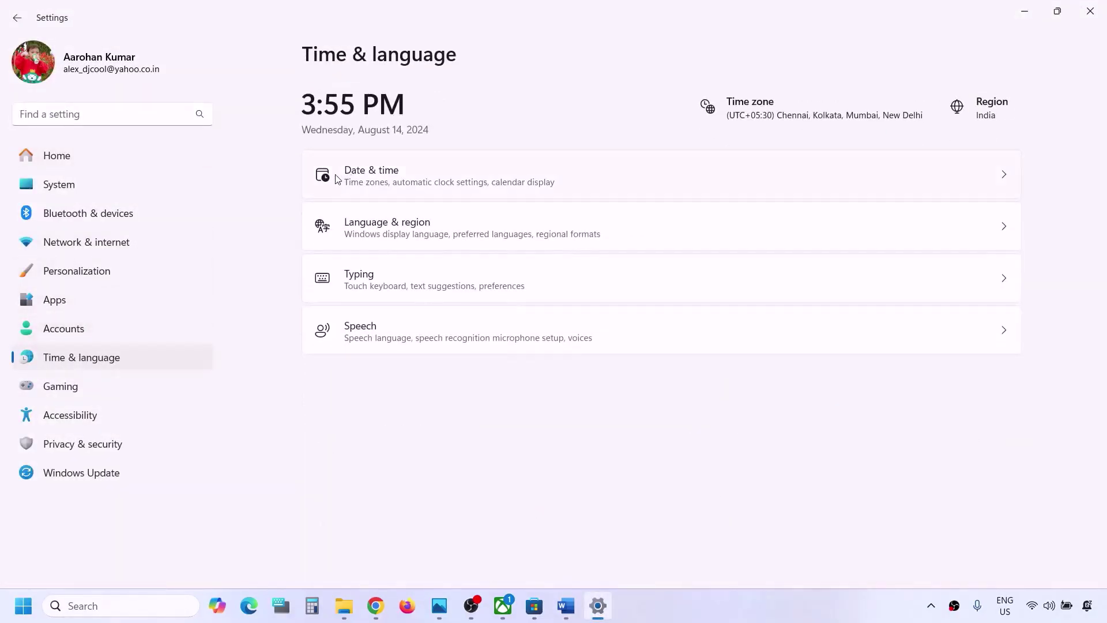
left_click(393, 178)
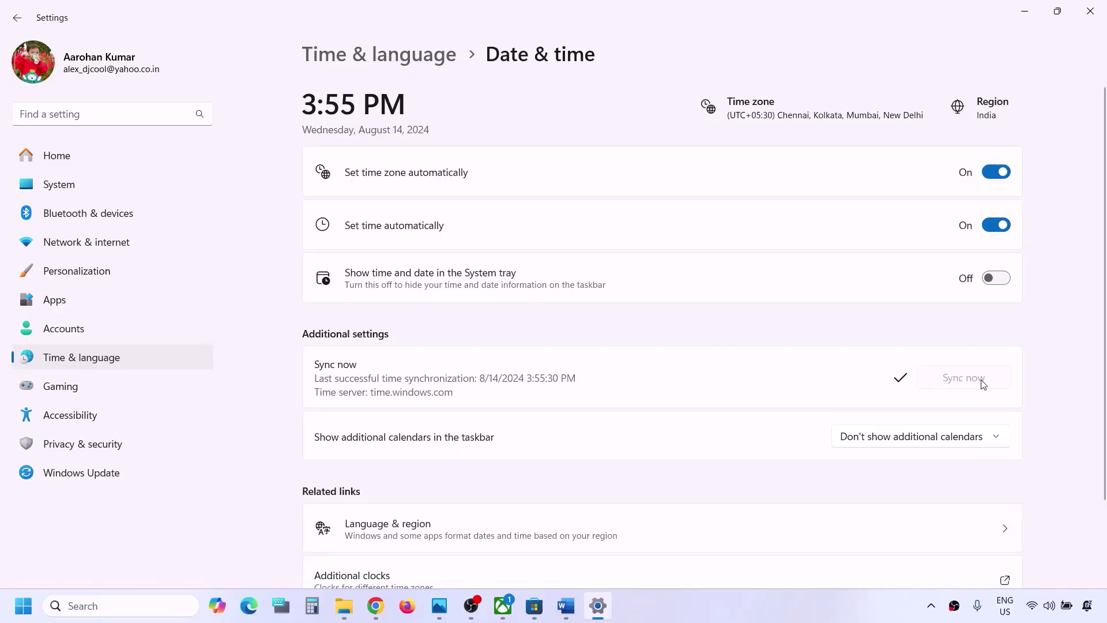
left_click(163, 360)
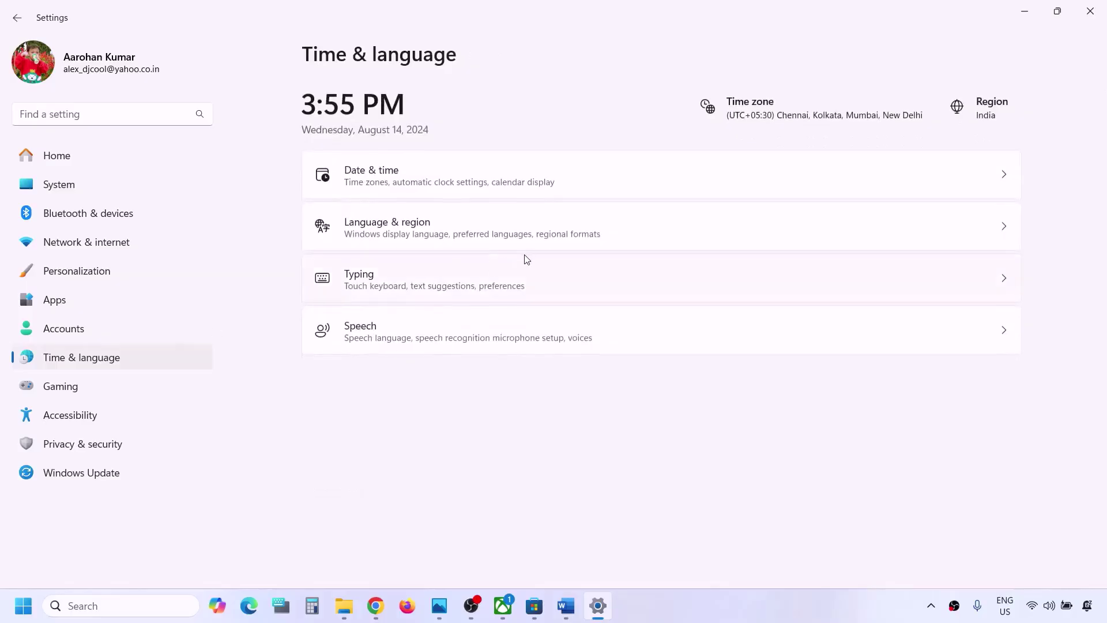
Confirm Country or region is India in Language & region, then close Settings
left_click(409, 237)
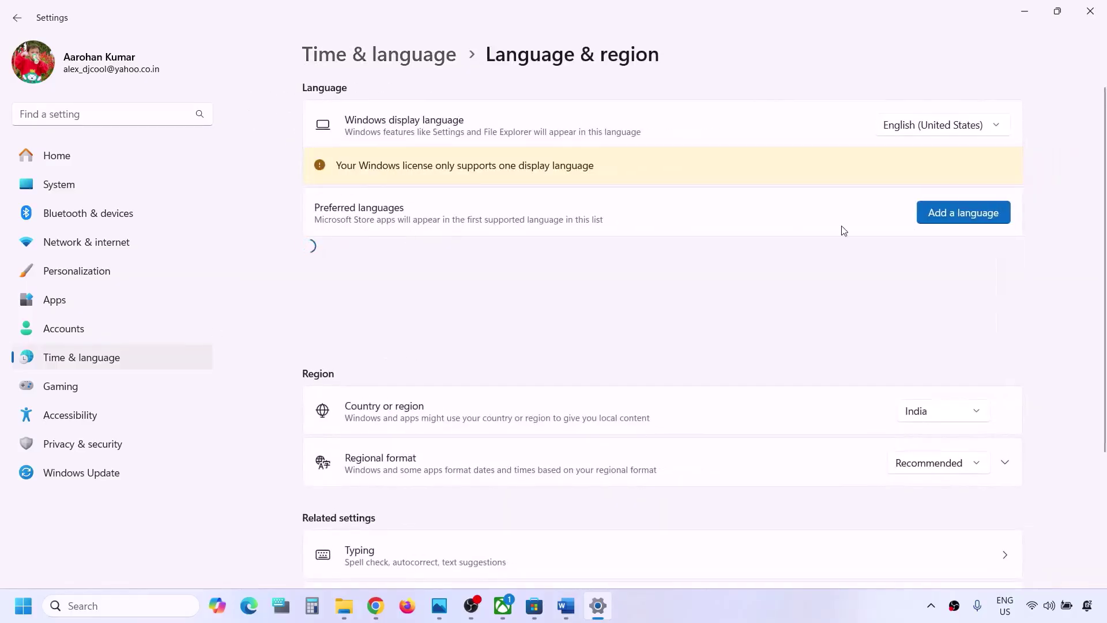
left_click(935, 411)
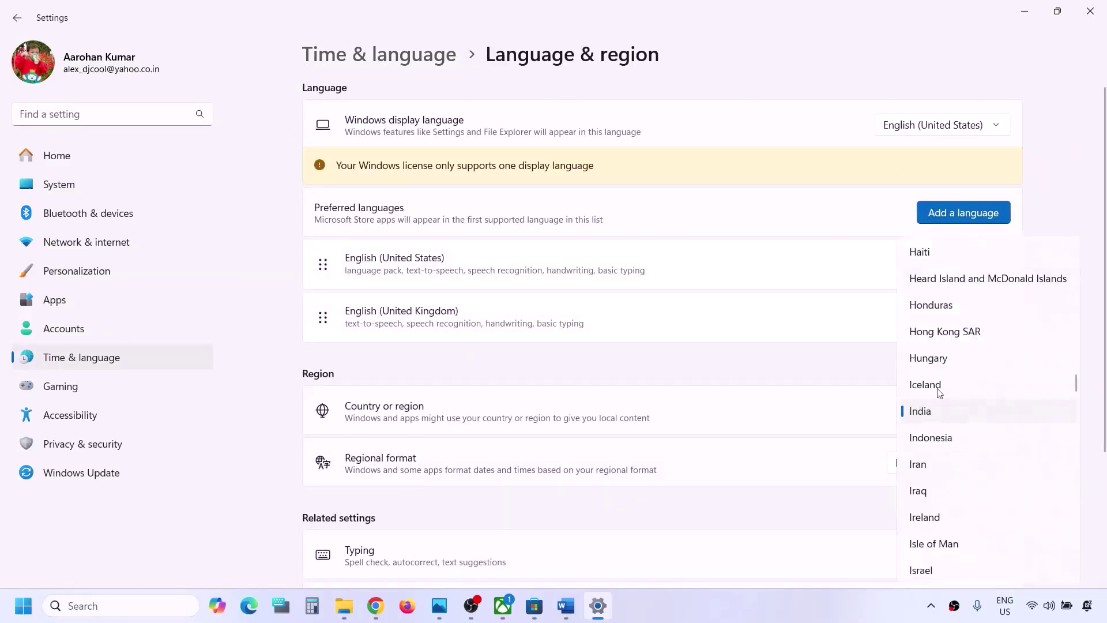
left_click(935, 411)
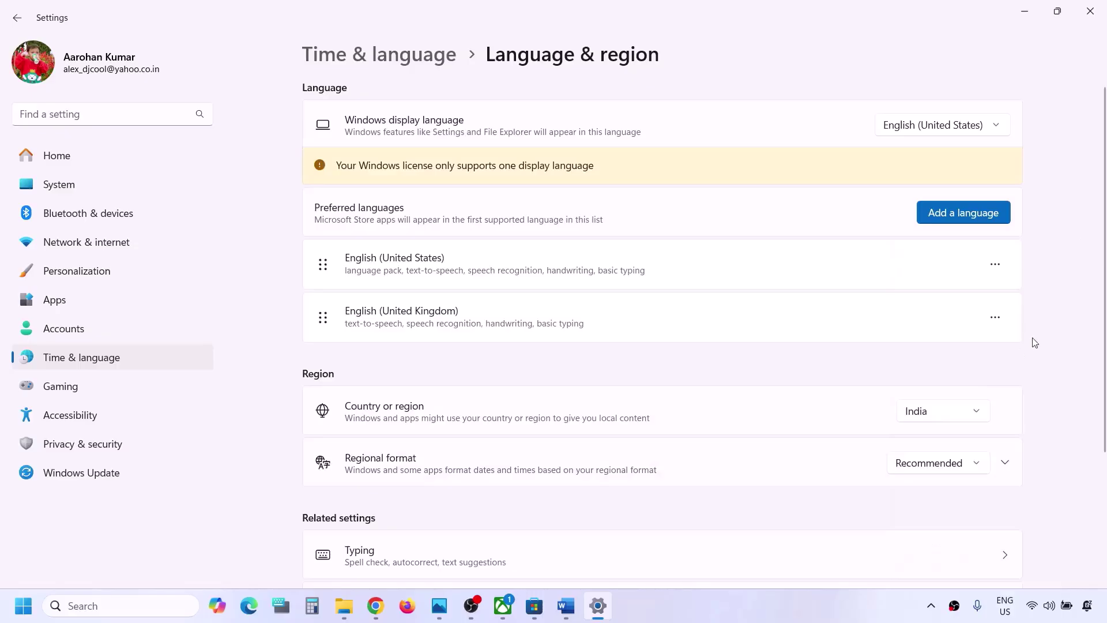
left_click(1098, 12)
Select the full Step 9 Get-AppxPackage re-register command in the Word guide
scroll(544, 338, "down", 5)
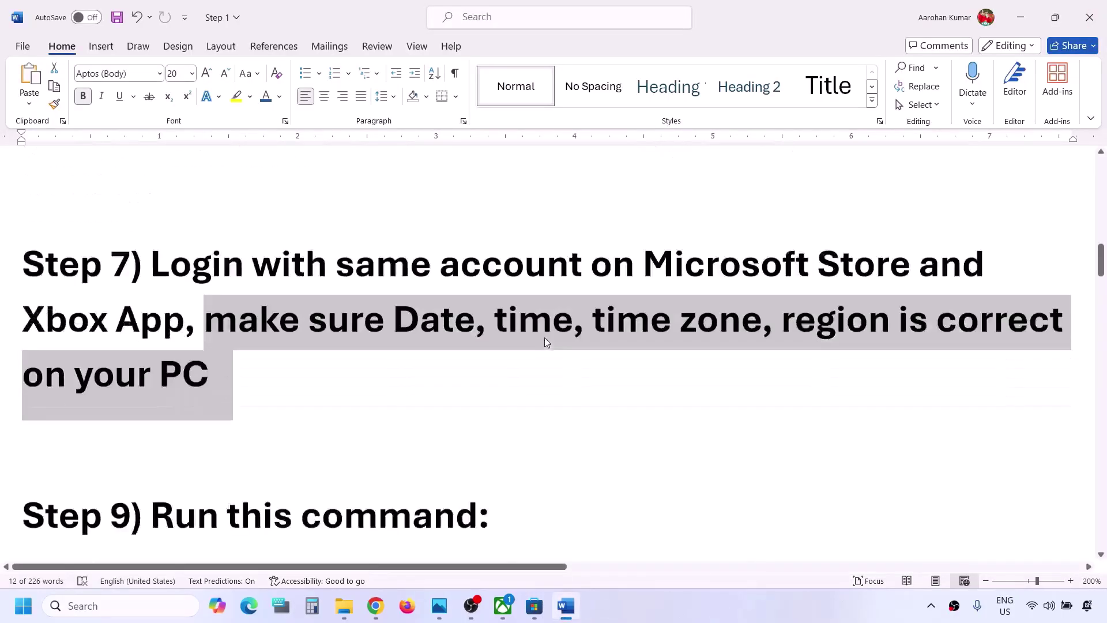
scroll(544, 333, "down", 1)
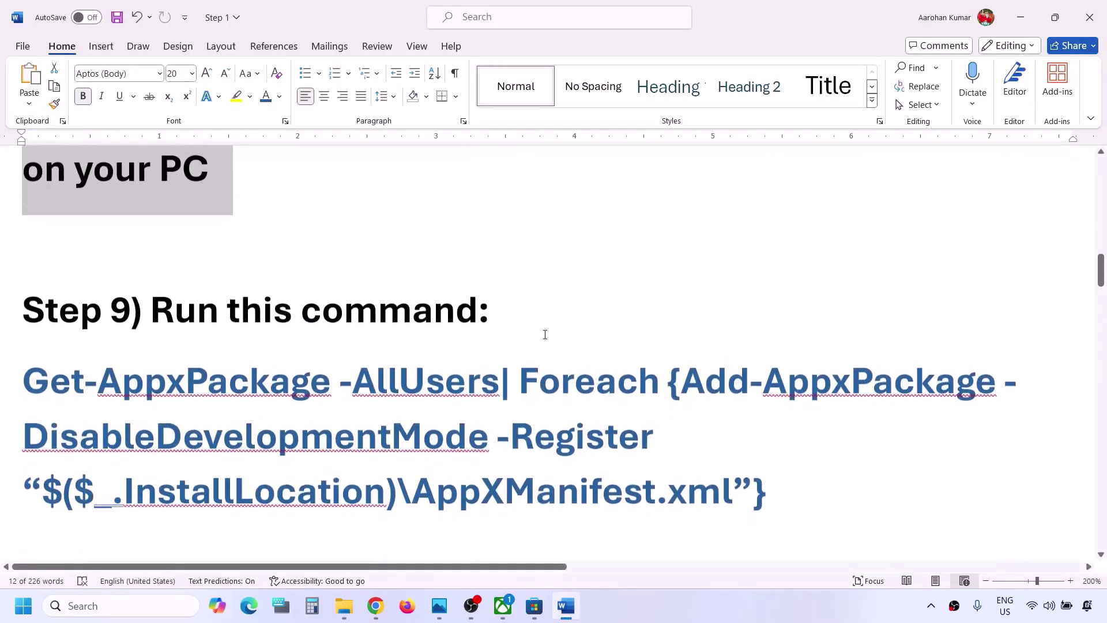
left_click_drag(771, 478, 50, 380)
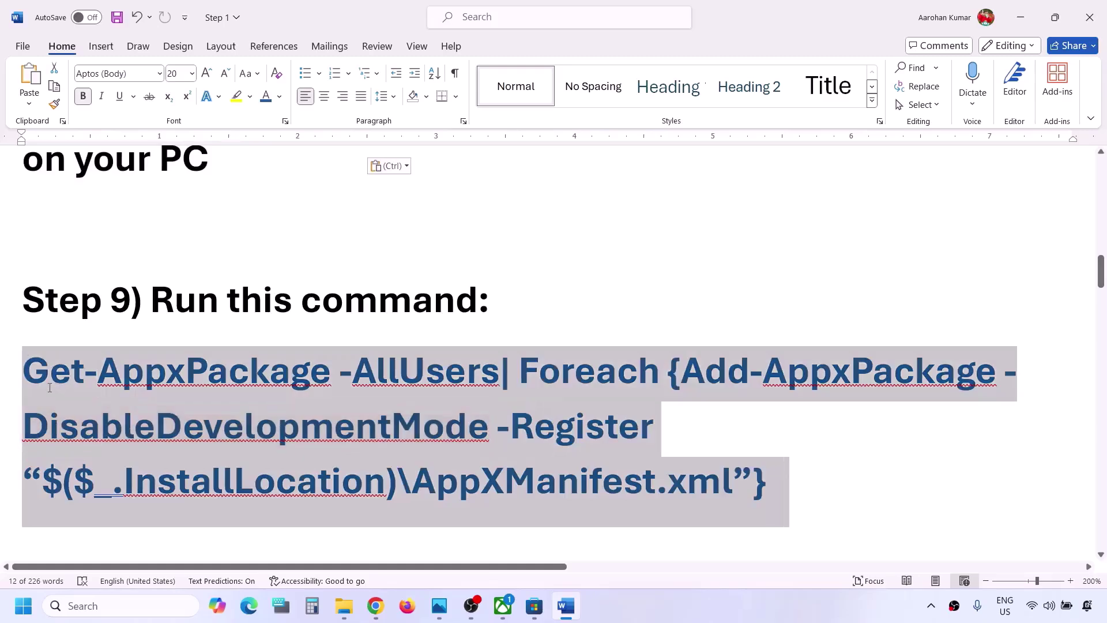
right_click(49, 386)
Copy the Get-AppxPackage command and launch Windows PowerShell as administrator via Start search
left_click(87, 136)
left_click(104, 611)
type("pow")
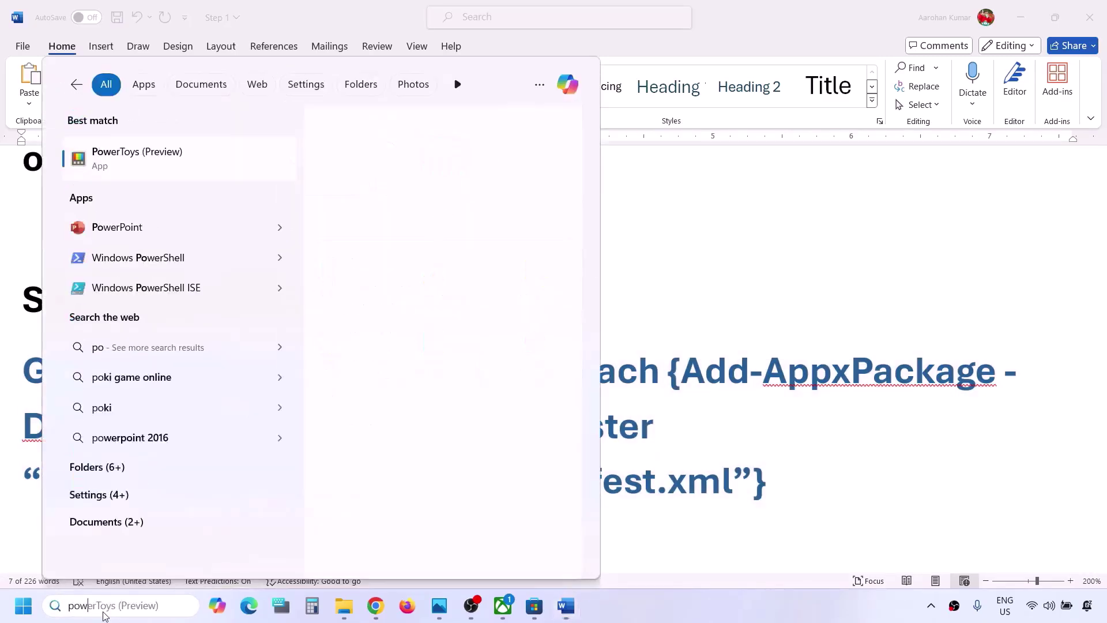
type("ershell")
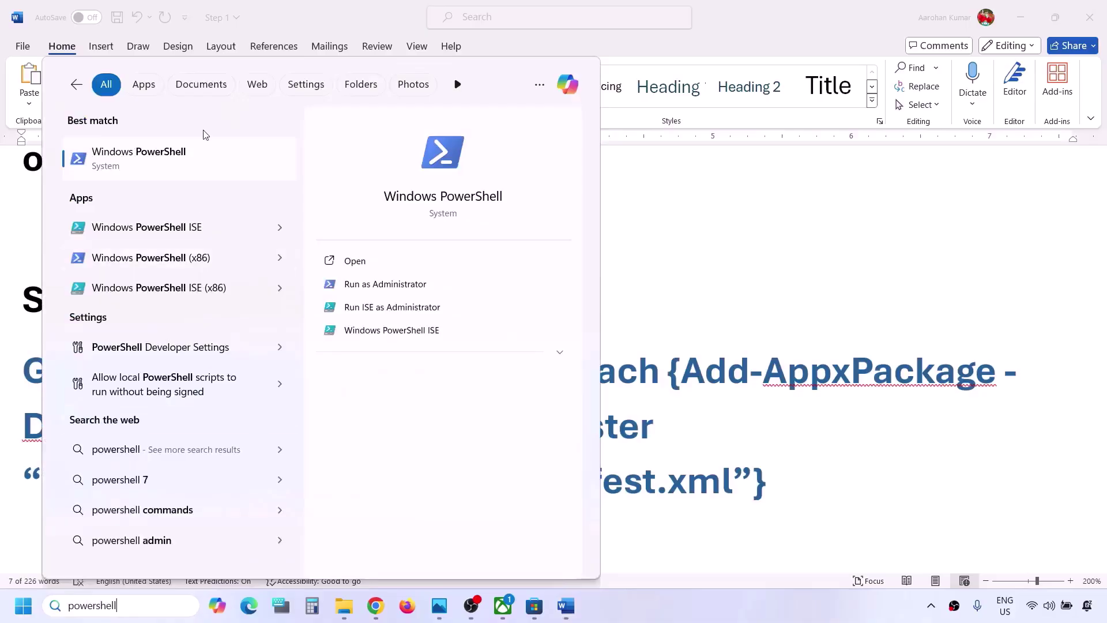
right_click(127, 167)
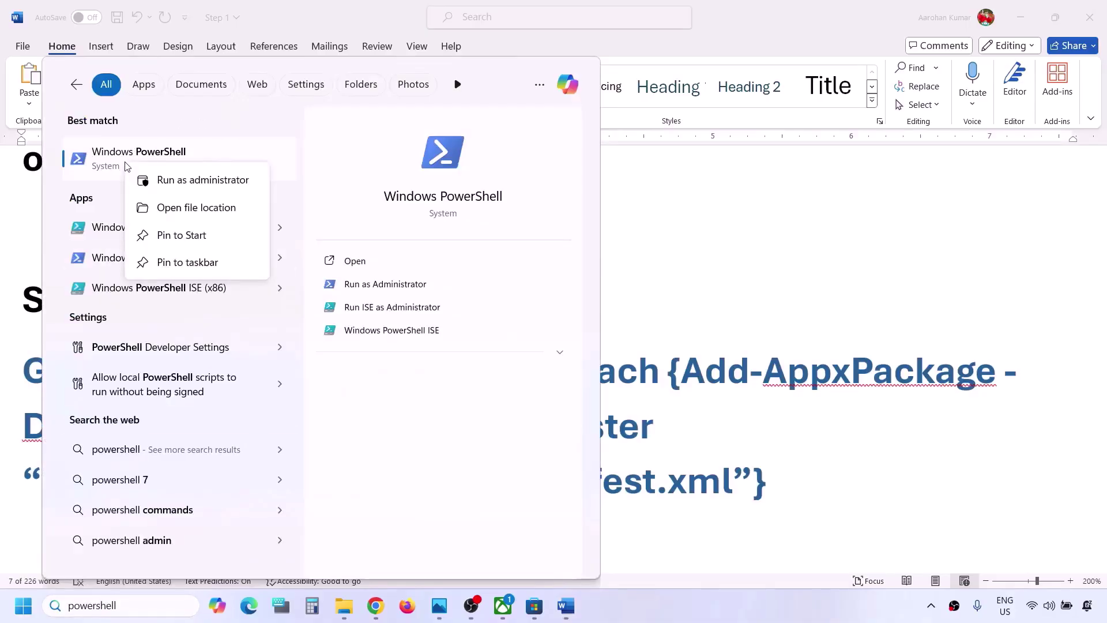
left_click(223, 182)
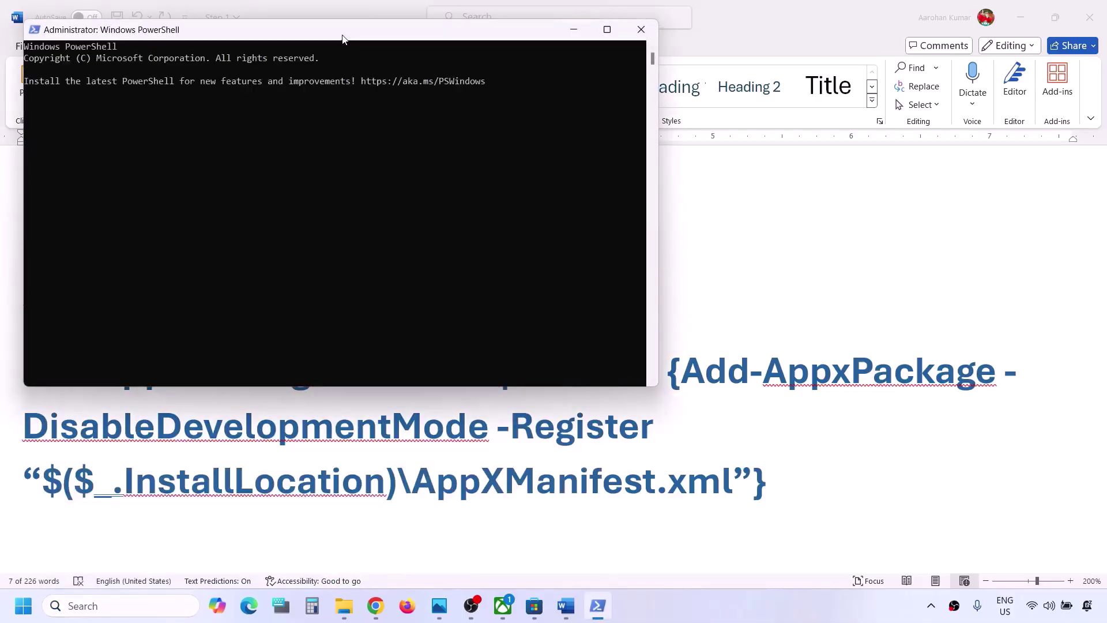
Paste and run the re-register command in PowerShell, then close it after the 0x80073D02 error
left_click_drag(354, 41, 584, 157)
key("ctrl+v")
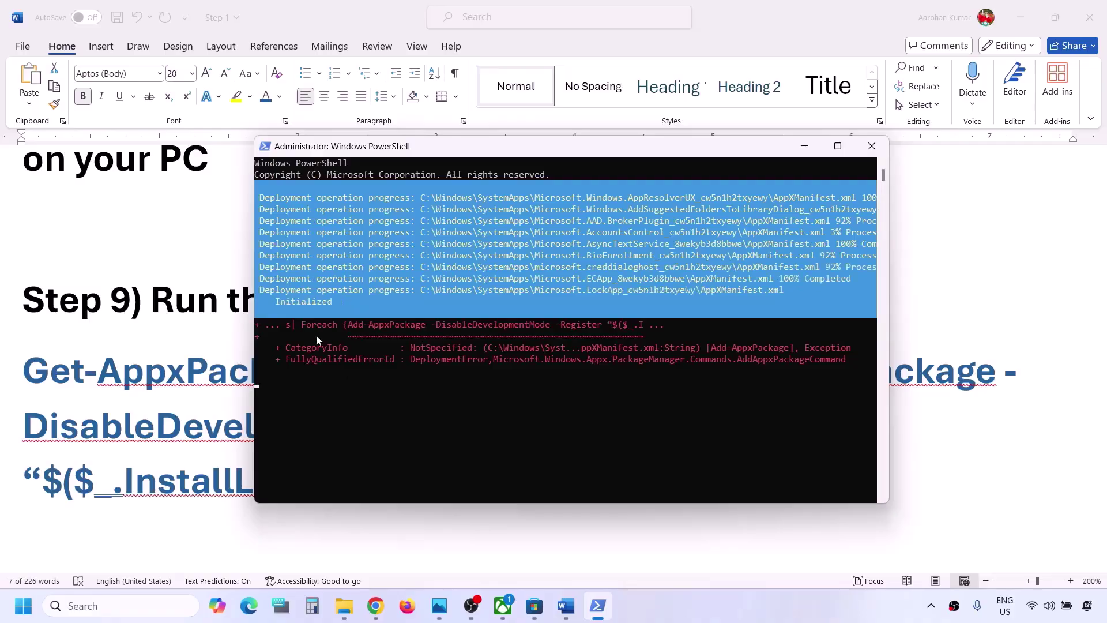
left_click(506, 370)
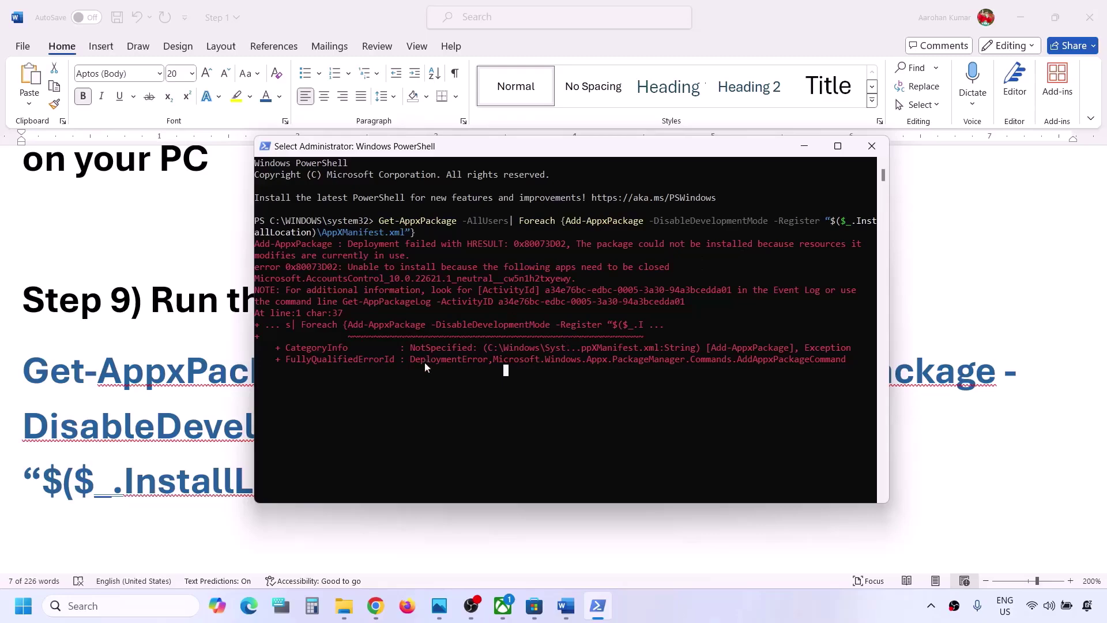
left_click(871, 146)
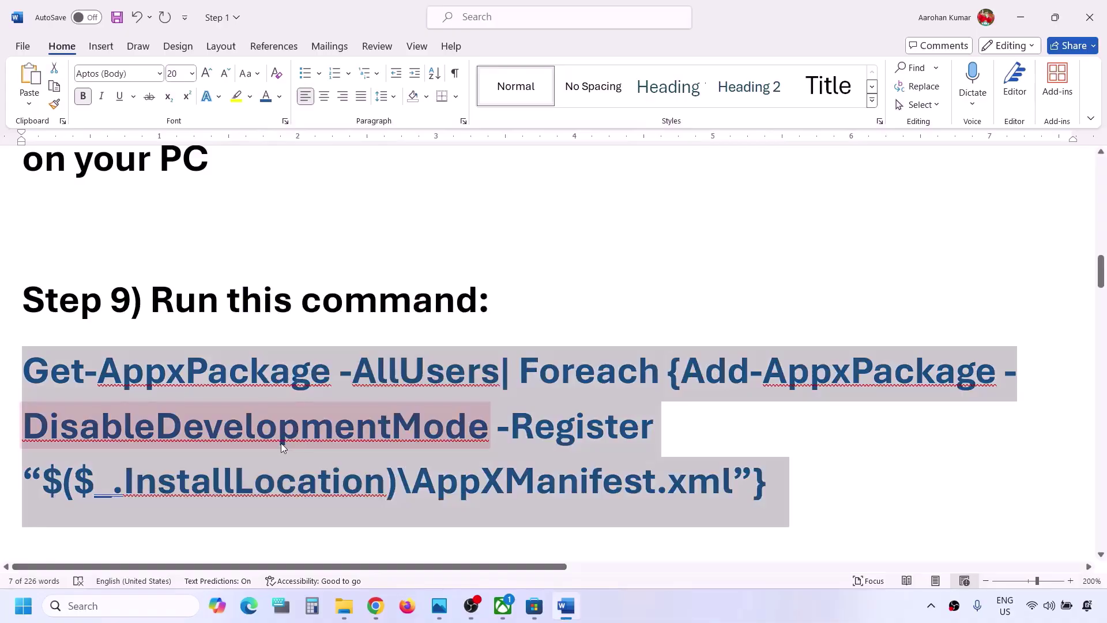
Dismiss the Start menu and scroll the Word guide to Step 10's three ipconfig commands
left_click(14, 620)
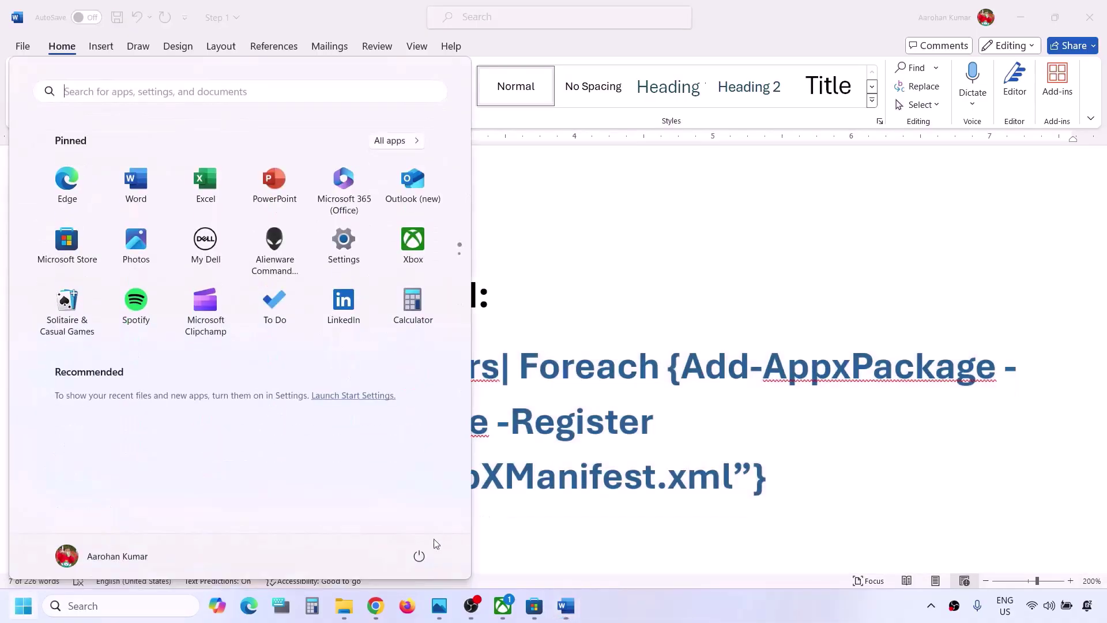
left_click(419, 555)
left_click(686, 445)
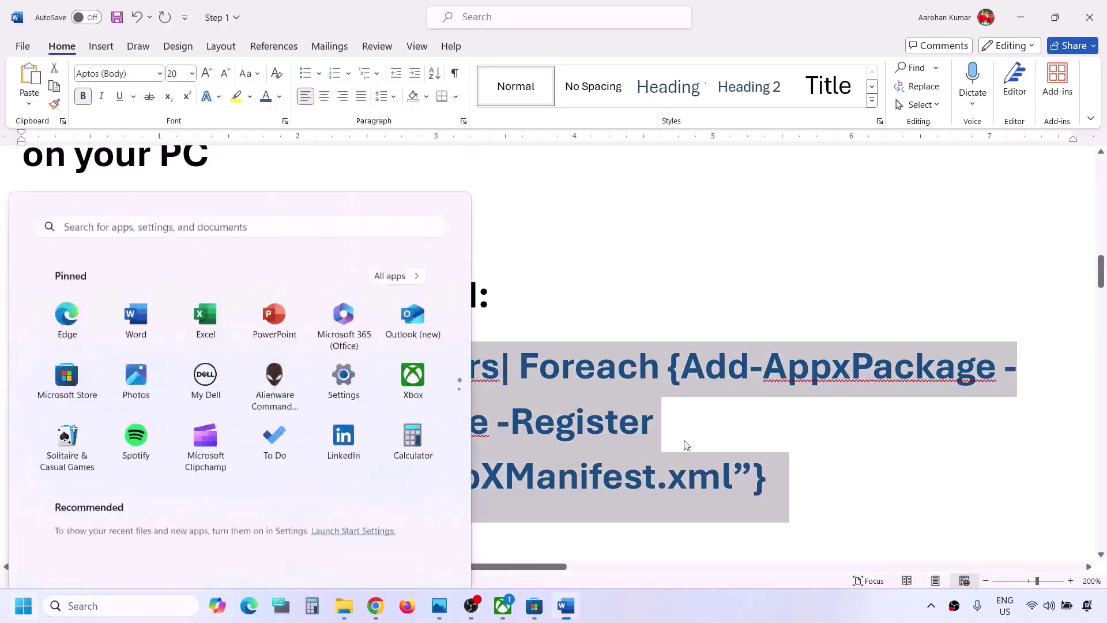
scroll(361, 441, "down", 5)
scroll(361, 442, "down", 5)
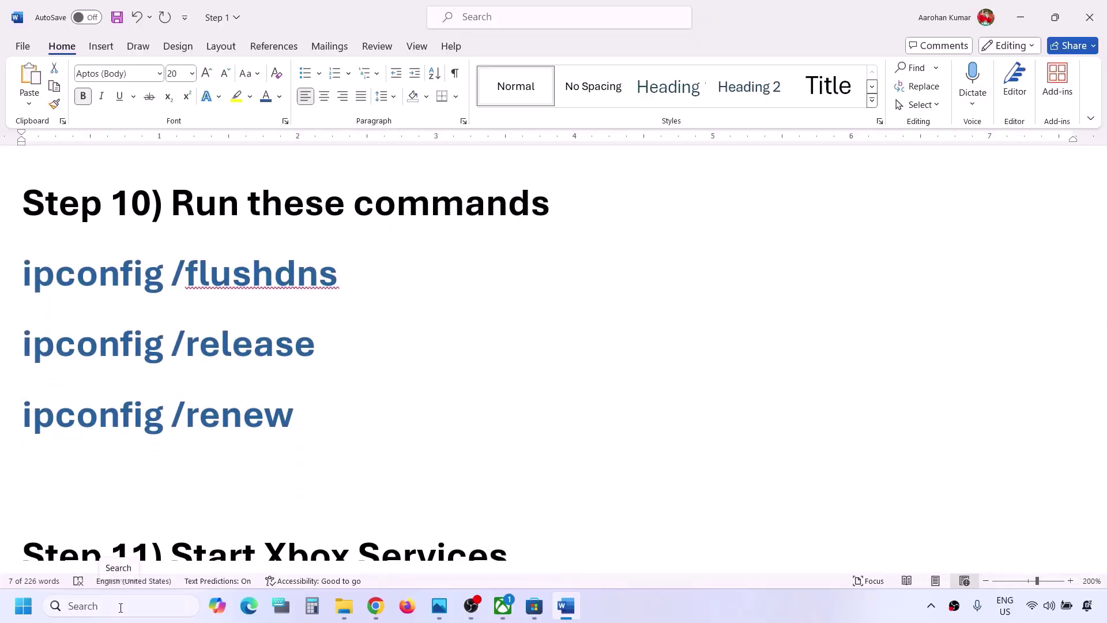
Search for 'cmd' and run Command Prompt as administrator
left_click(121, 607)
type("cmd")
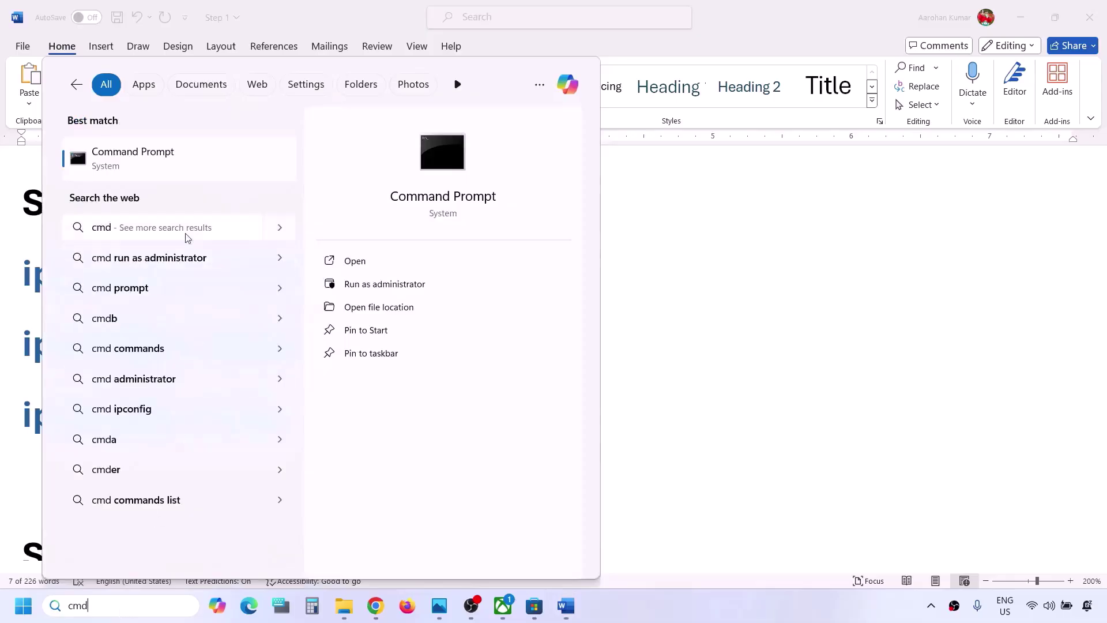
right_click(148, 174)
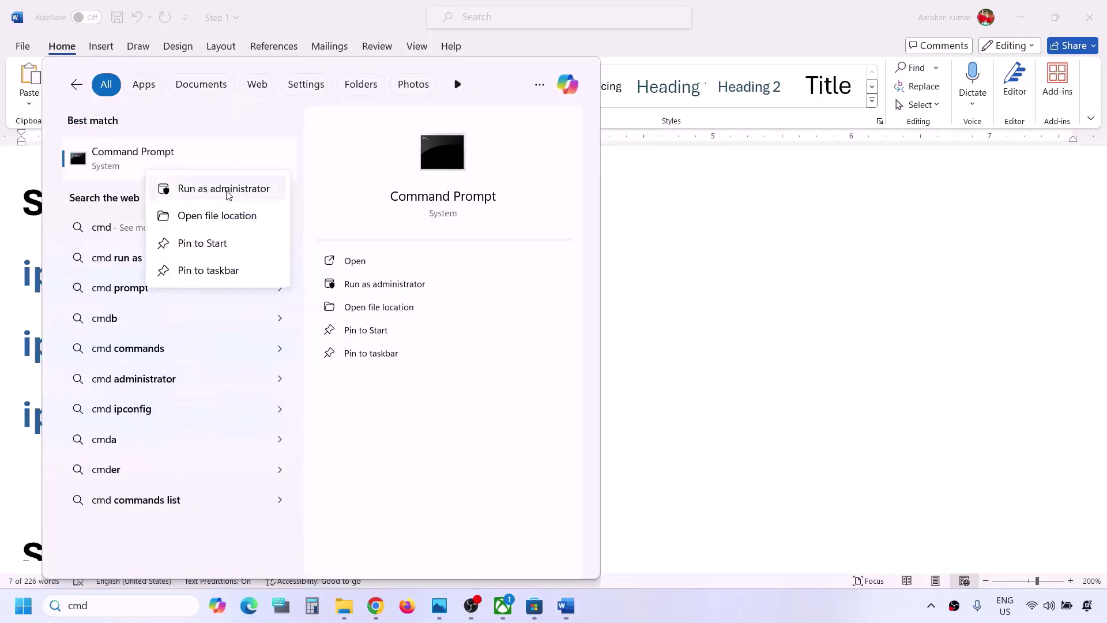
left_click(208, 191)
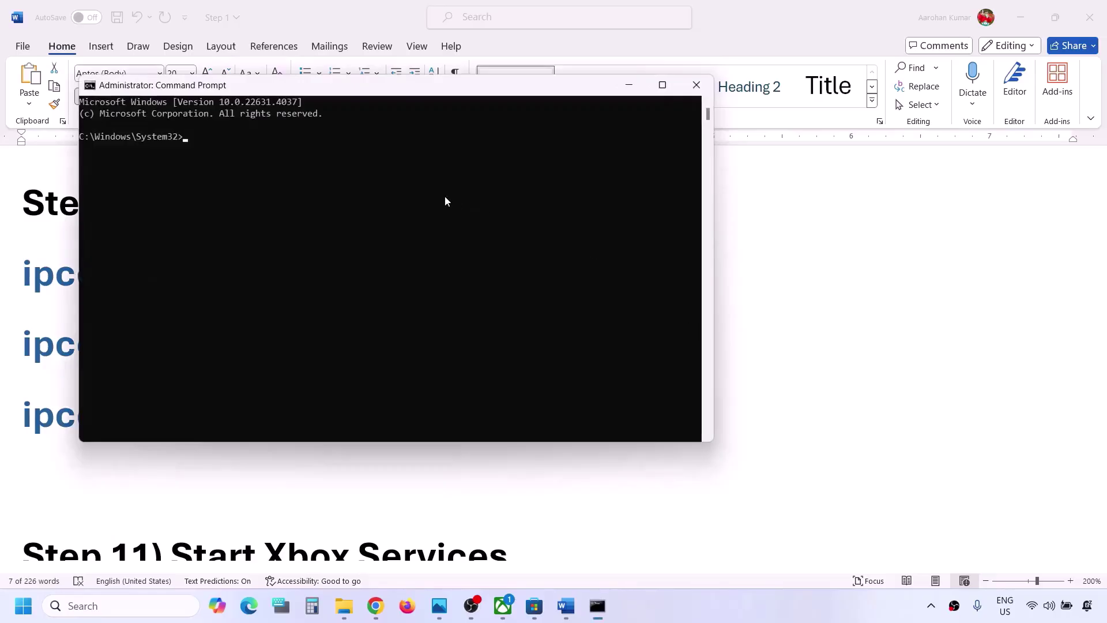
Copy 'ipconfig /flushdns' from the Word guide and run it in Command Prompt
left_click(49, 288)
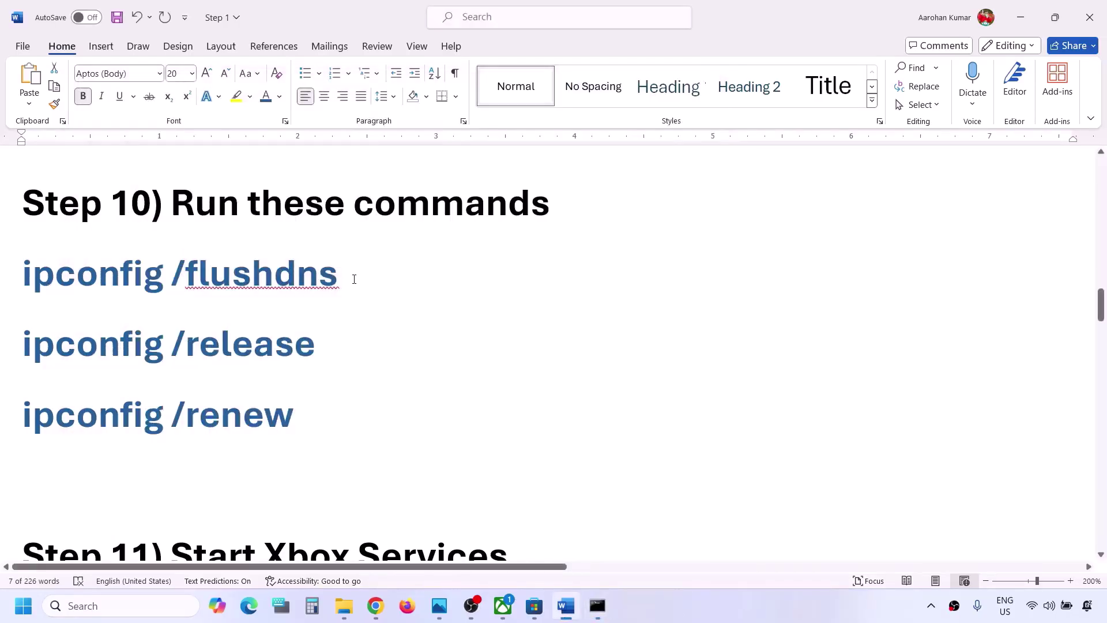
left_click_drag(354, 280, 54, 279)
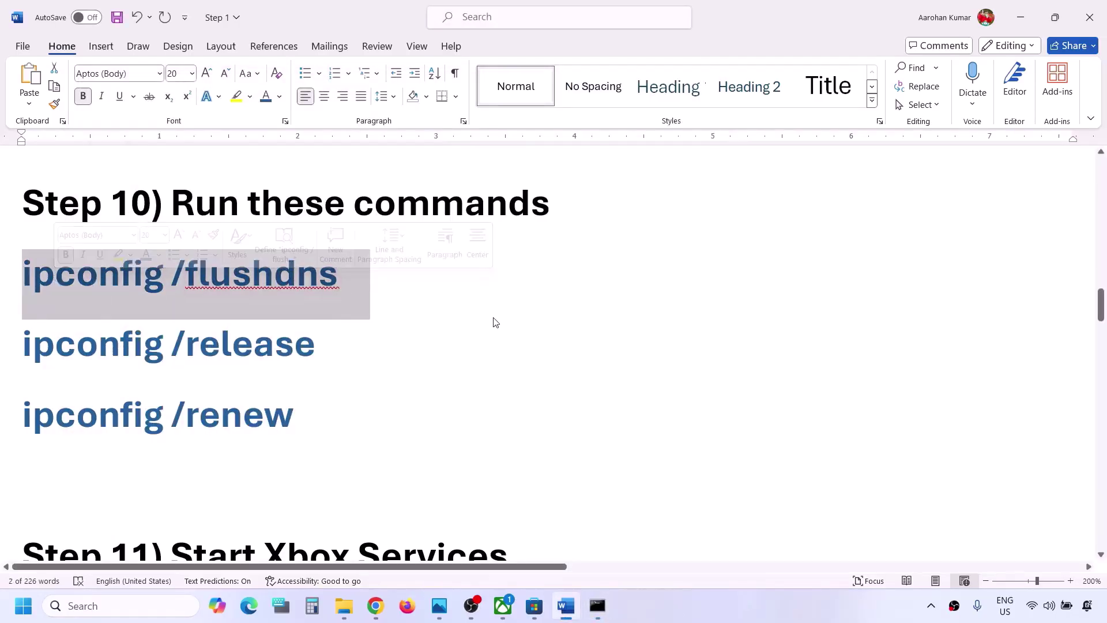
key("ctrl+c")
key("alt+Tab")
right_click(518, 295)
key("Return")
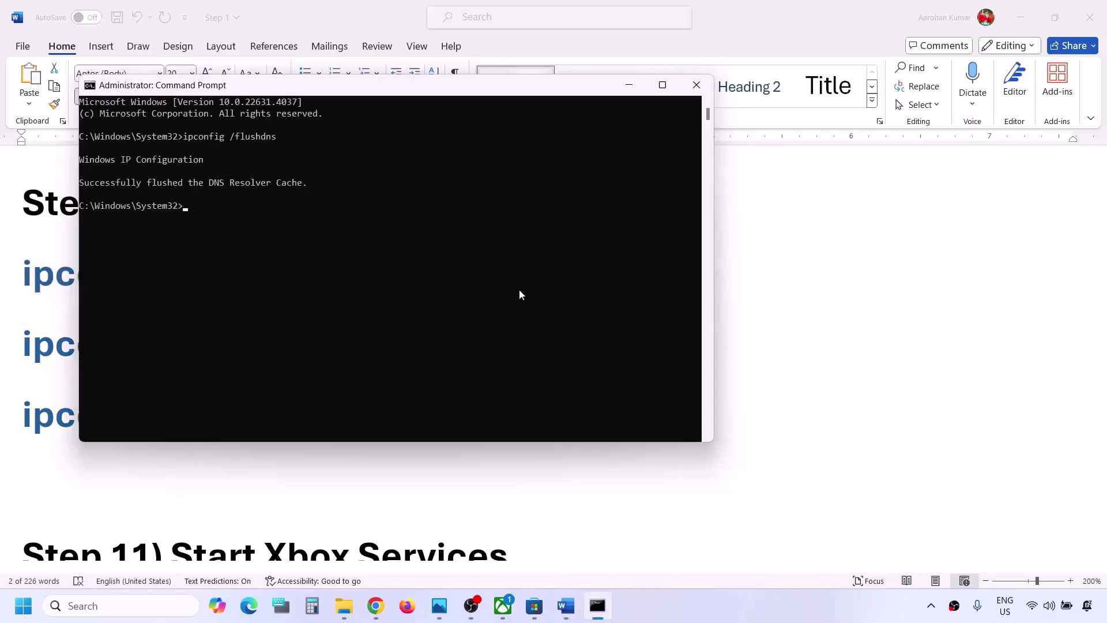
Copy 'ipconfig /release' from the guide and run it to release the IP address
key("alt+Tab")
left_click_drag(322, 345, 23, 345)
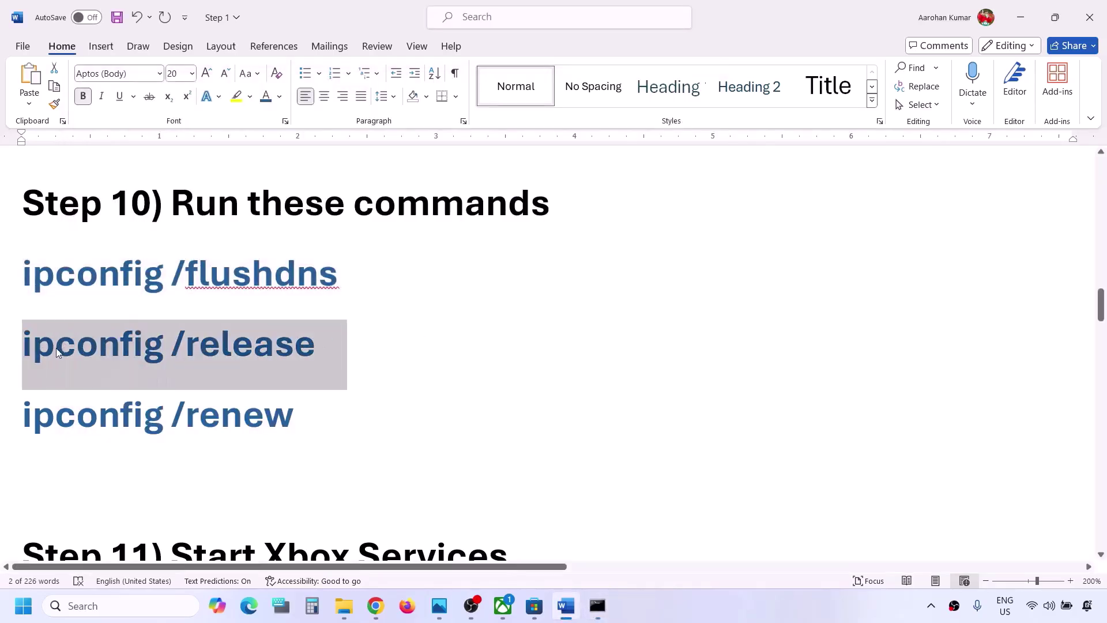
key("ctrl+c")
key("alt+Tab")
right_click(428, 309)
key("Return")
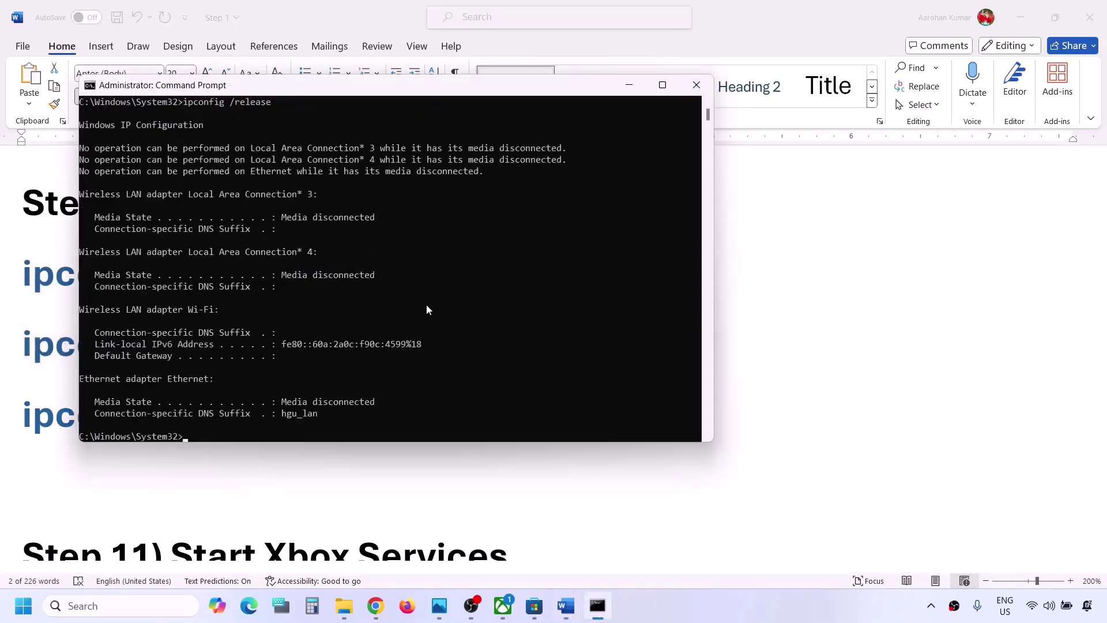
Copy 'ipconfig /renew' from the guide and run it to renew the IP address
key("alt+Tab")
left_click_drag(319, 417, 39, 416)
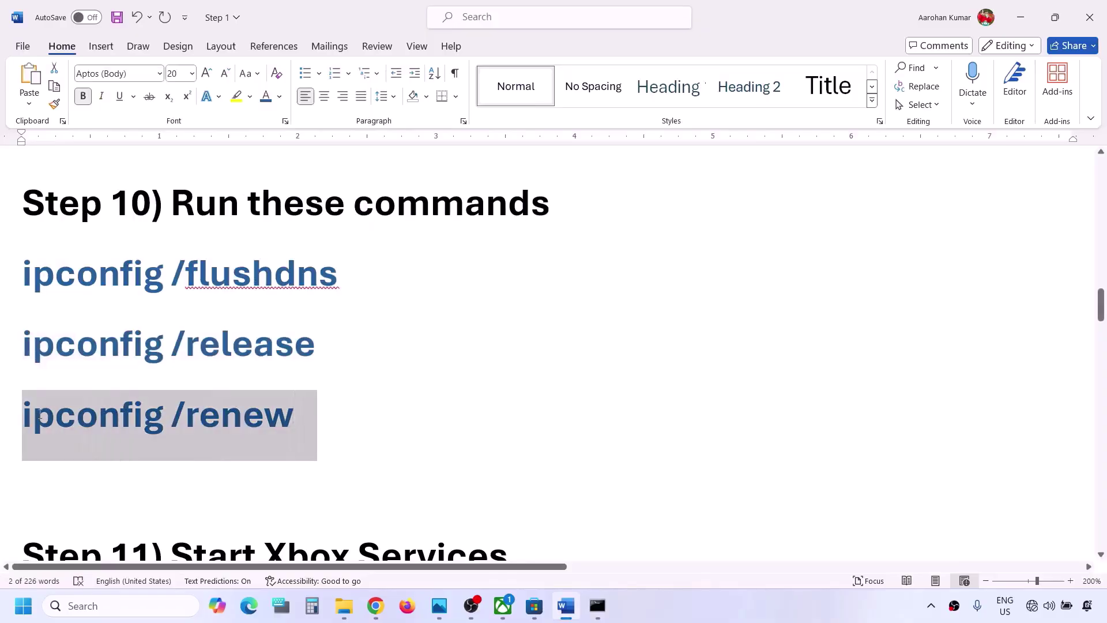
key("ctrl+c")
key("alt+Tab")
right_click(492, 376)
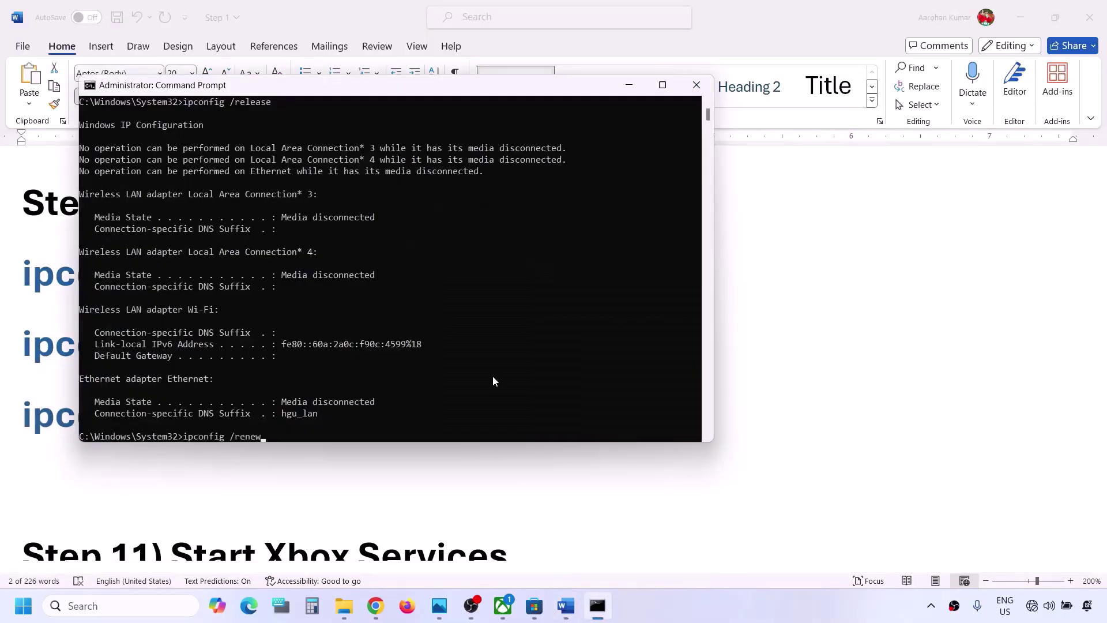
key("Return")
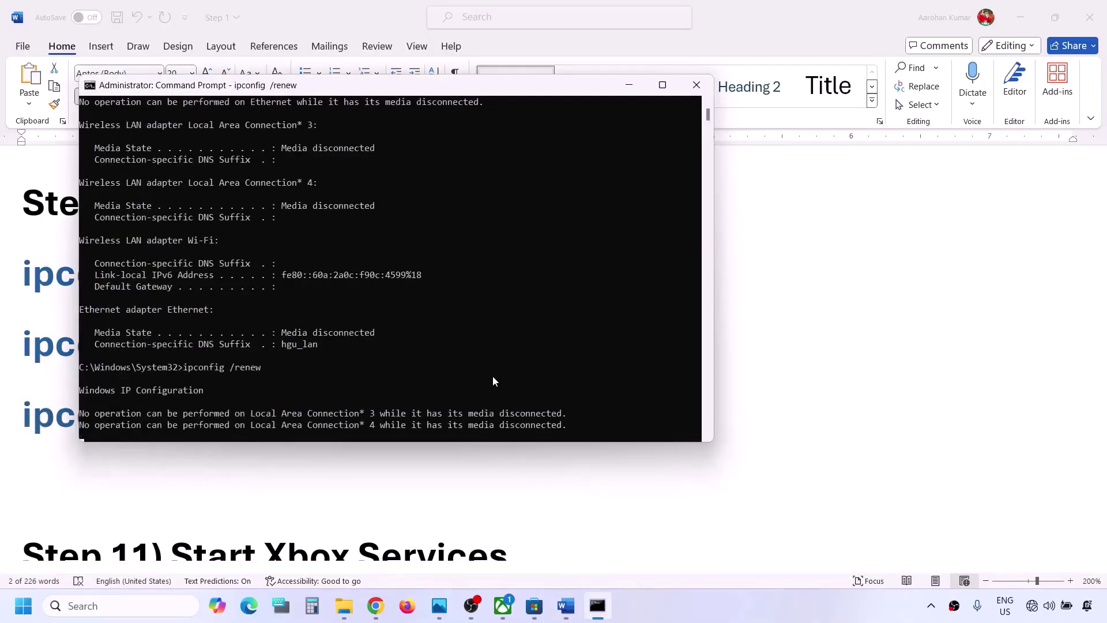